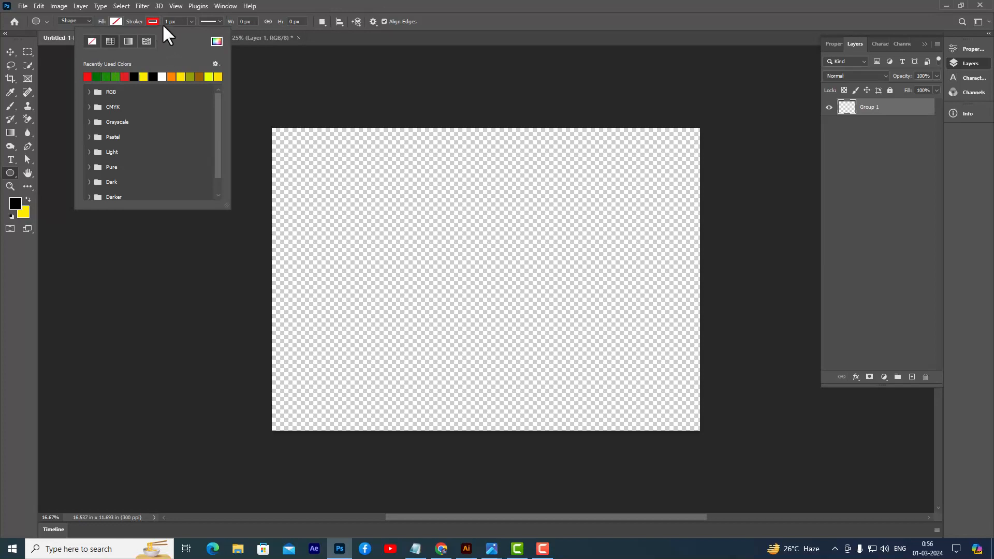
# Draw an unfilled circle about 9.61 in across with a red stroke and set the stroke width to about 277 px.
pyautogui.click(425, 2)
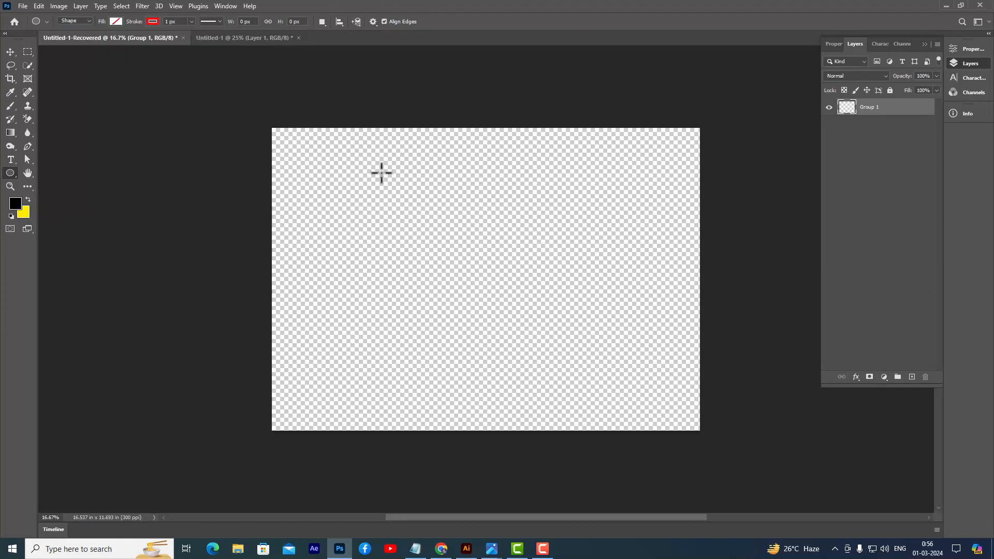
pyautogui.moveTo(355, 166); pyautogui.dragTo(638, 415)
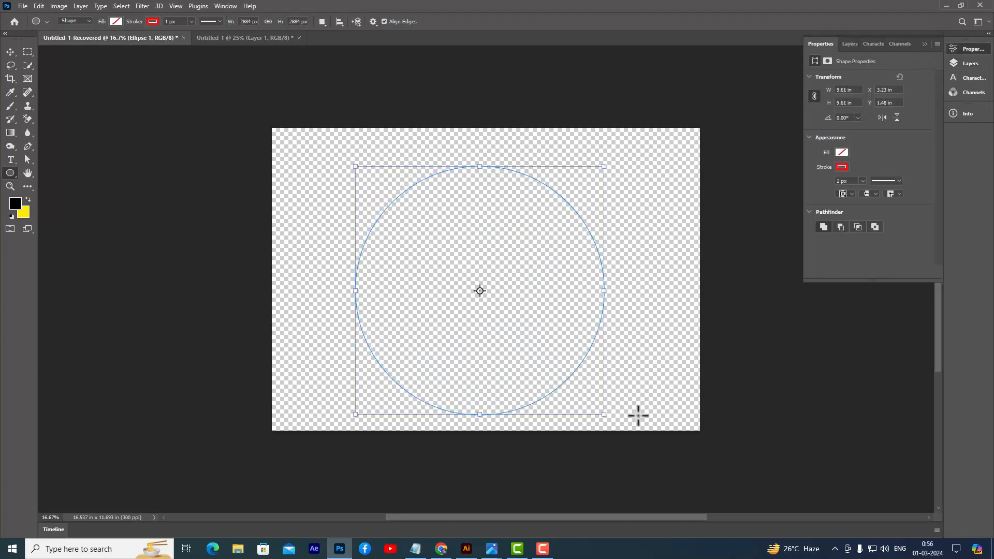
pyautogui.click(191, 21)
pyautogui.moveTo(190, 31); pyautogui.dragTo(221, 33)
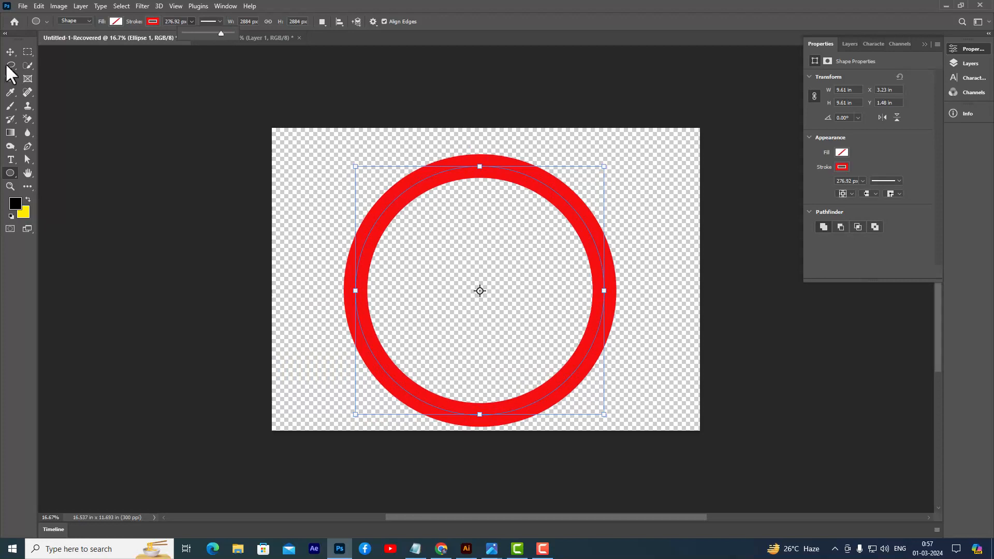
# Move the red ring slightly up so it sits horizontally centred on the canvas, at about X 3 in and Y 0.58 in.
pyautogui.click(10, 51)
pyautogui.moveTo(535, 188); pyautogui.dragTo(542, 175)
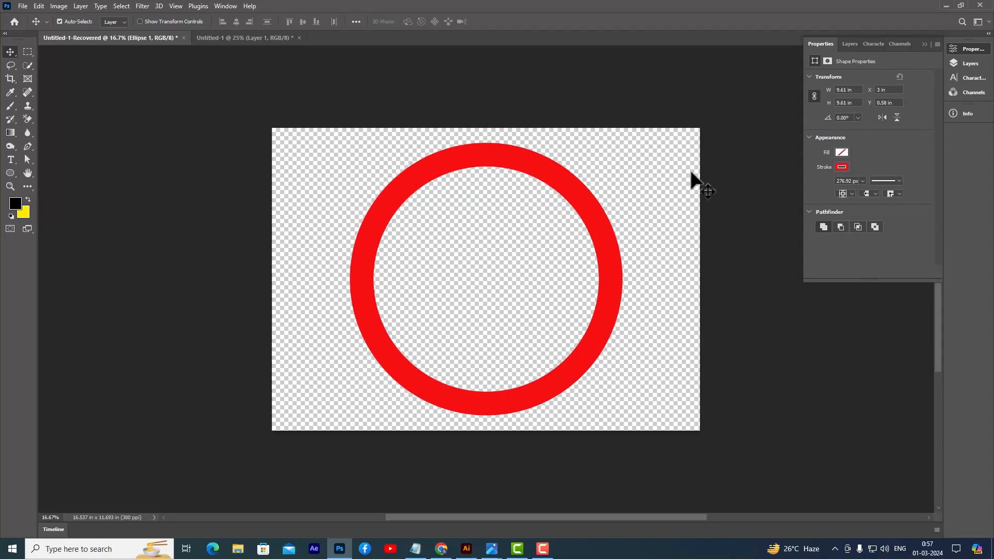
# Add an Inner Shadow layer style to the red ring with a distance of 47 px and a size of 163 px.
pyautogui.click(847, 44)
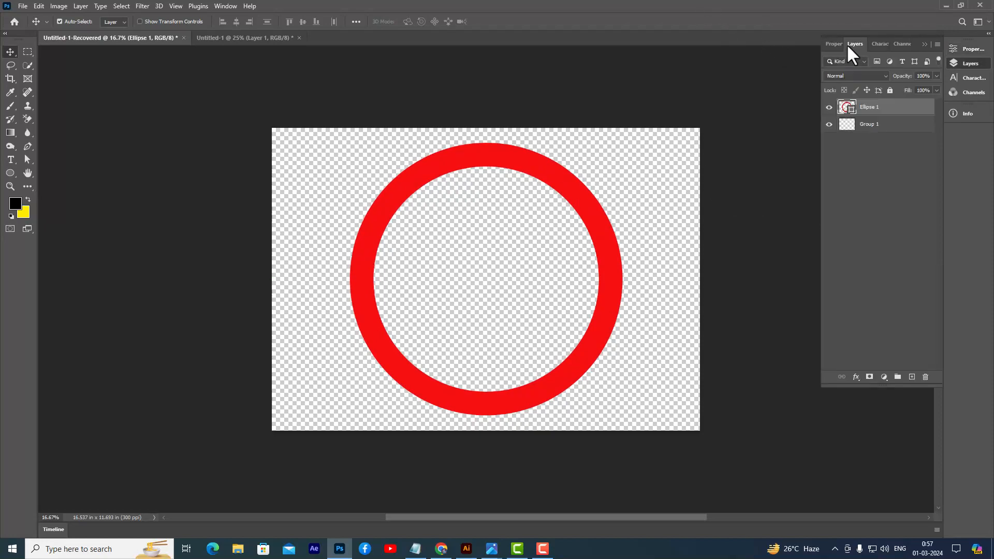
pyautogui.doubleClick(895, 111)
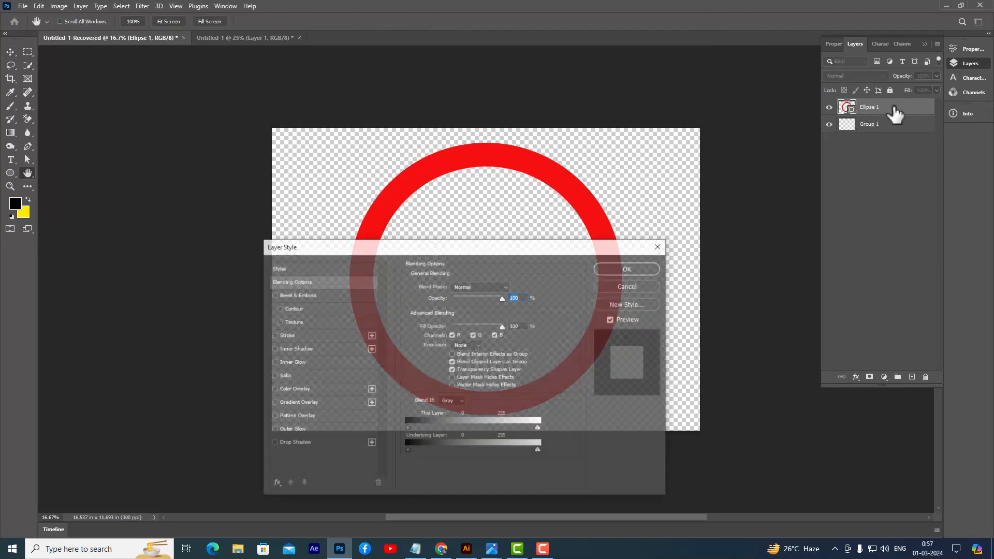
pyautogui.moveTo(360, 243); pyautogui.dragTo(642, 86)
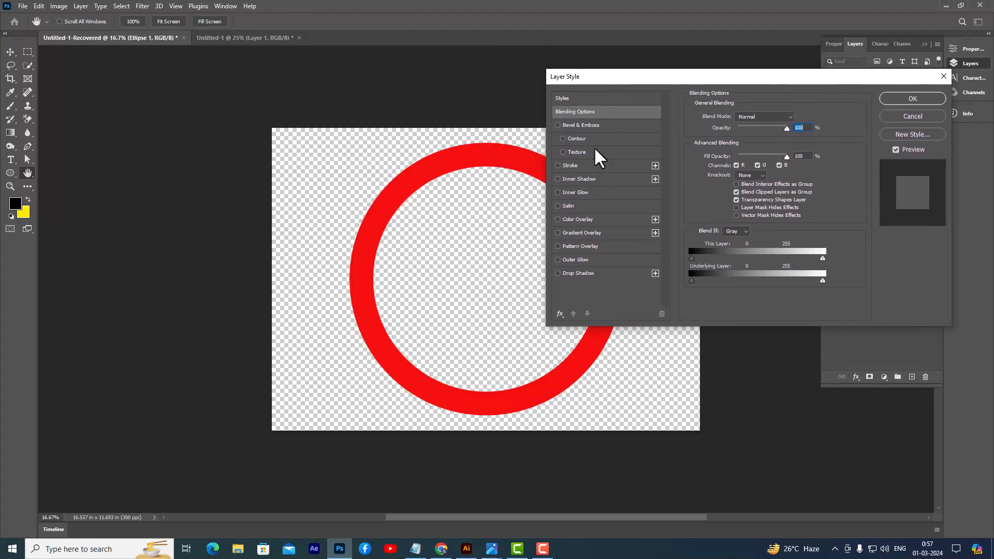
pyautogui.click(558, 179)
pyautogui.click(592, 181)
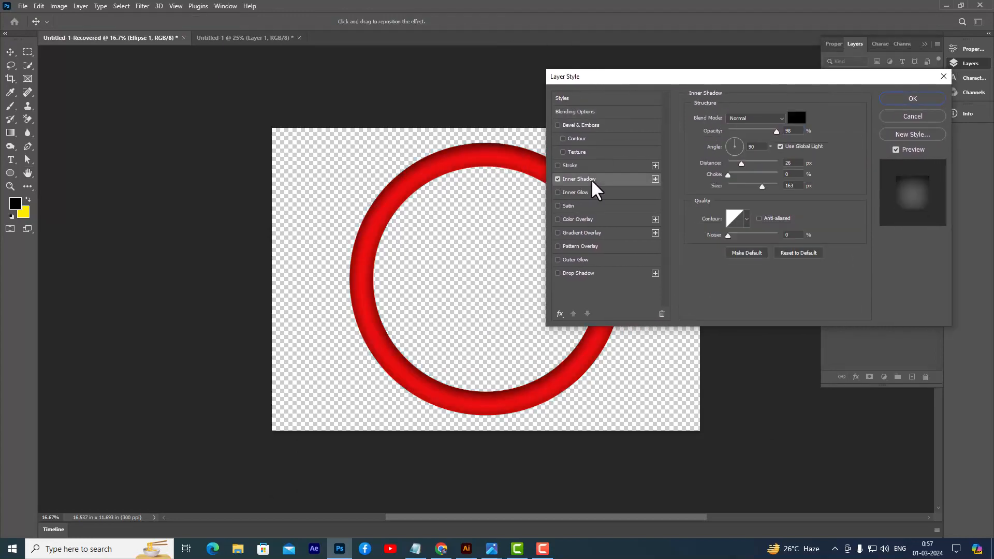
pyautogui.moveTo(742, 165)
pyautogui.mouseDown()
pyautogui.moveTo(754, 186)
pyautogui.moveTo(769, 187)
pyautogui.moveTo(749, 165)
pyautogui.mouseUp()
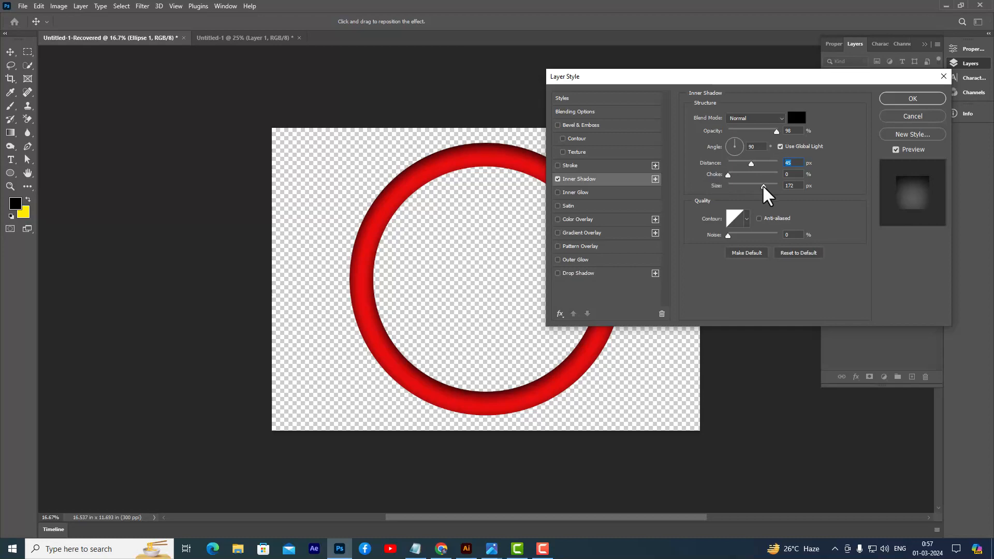
pyautogui.moveTo(764, 187); pyautogui.dragTo(752, 165)
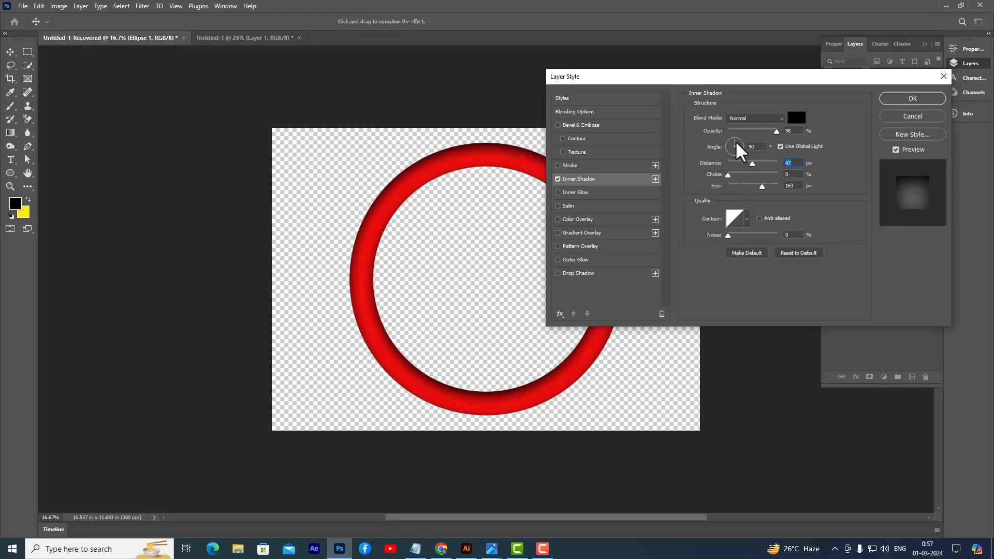
# Set the inner shadow's angle to about 69° and apply the layer style.
pyautogui.moveTo(735, 142); pyautogui.dragTo(738, 146)
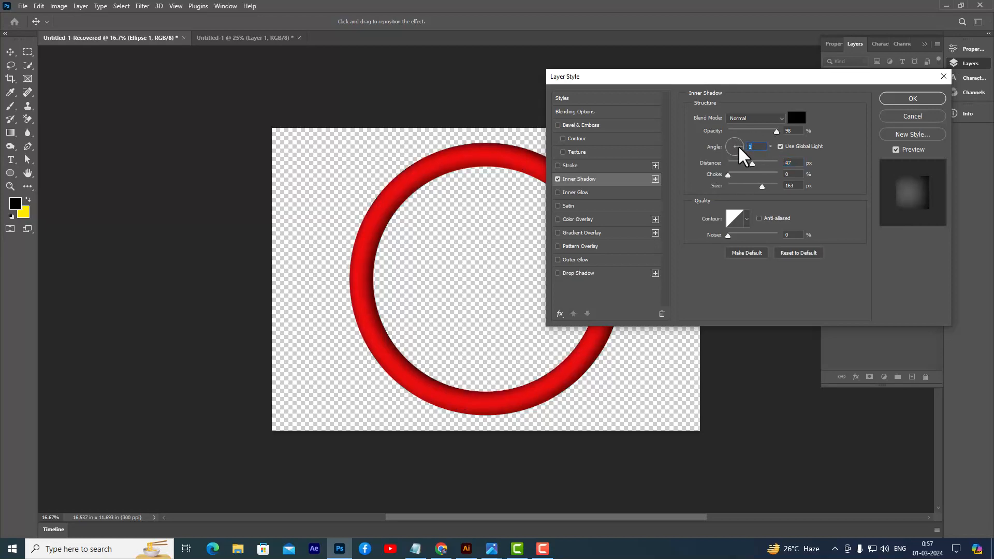
pyautogui.write('50')
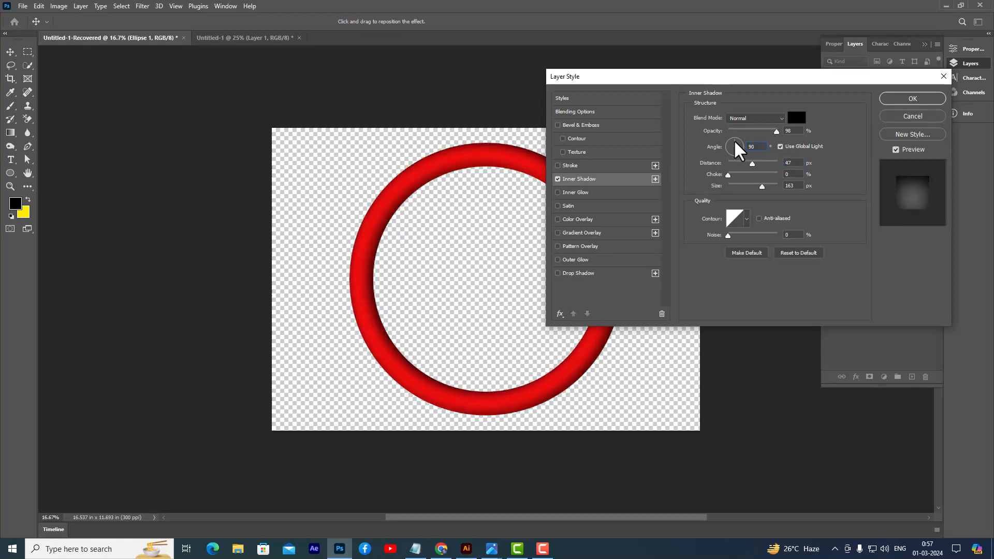
pyautogui.moveTo(735, 141); pyautogui.dragTo(737, 143)
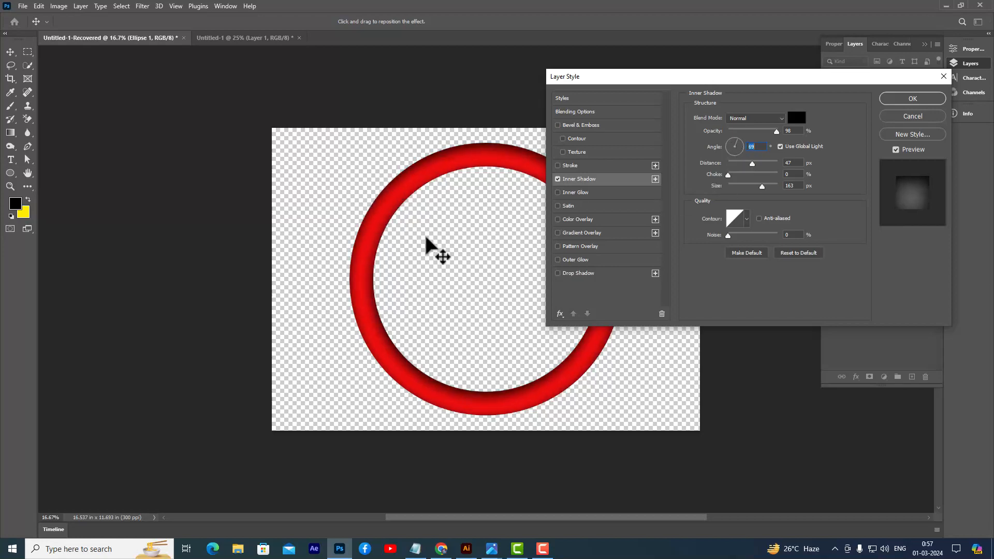
pyautogui.moveTo(634, 83); pyautogui.dragTo(708, 74)
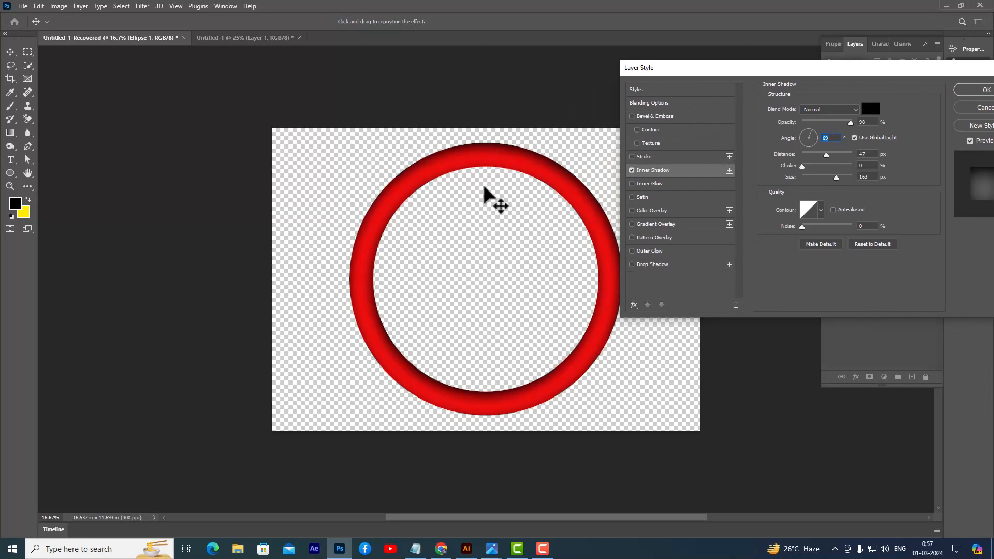
pyautogui.moveTo(811, 72); pyautogui.dragTo(671, 74)
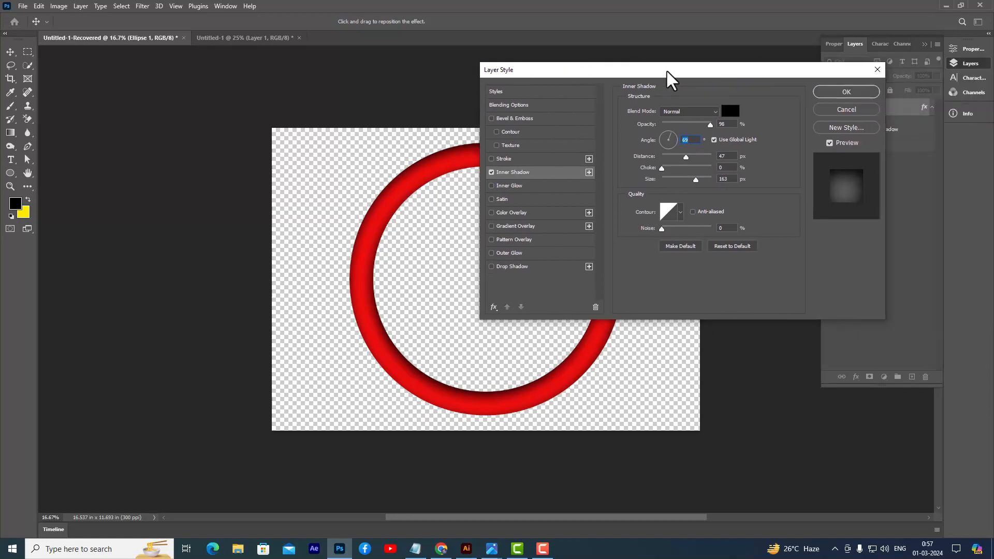
pyautogui.click(838, 98)
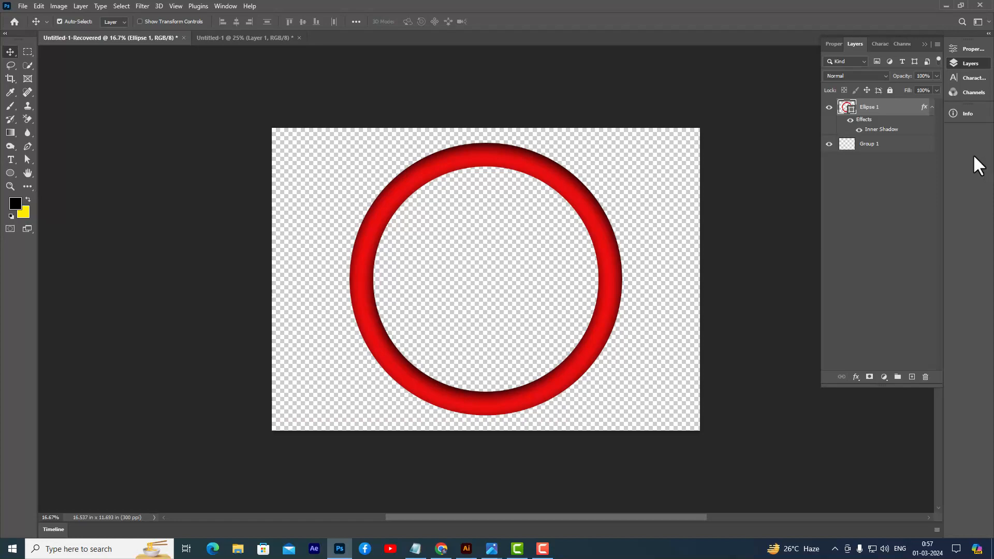
# Duplicate the red ring layer and change the copy's stroke colour to dark green.
pyautogui.hotkey('ctrl', 'j')
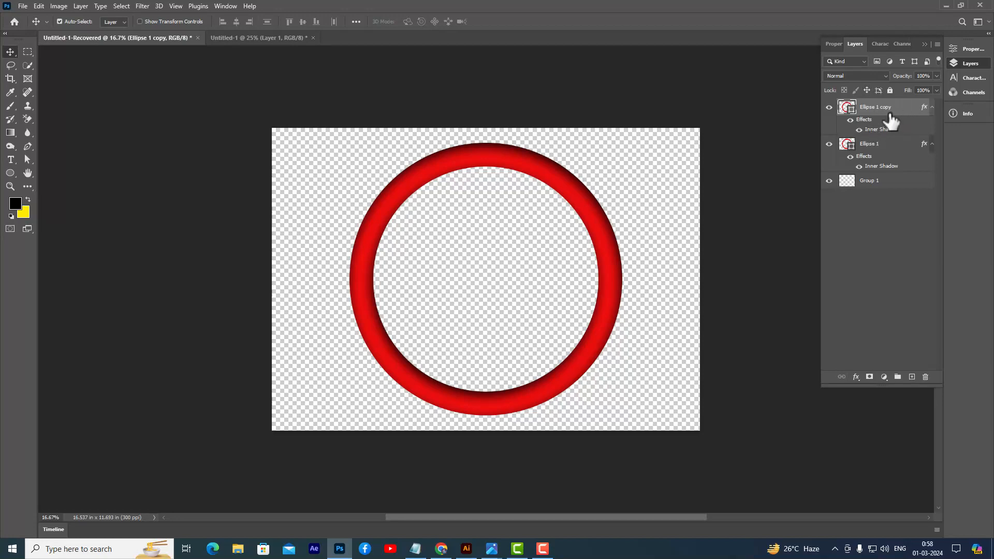
pyautogui.click(10, 173)
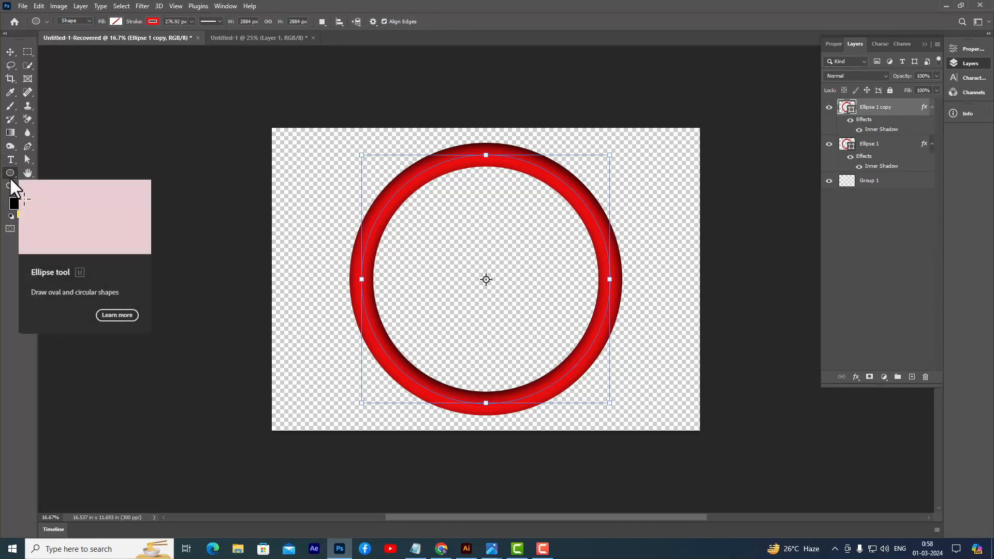
pyautogui.click(153, 22)
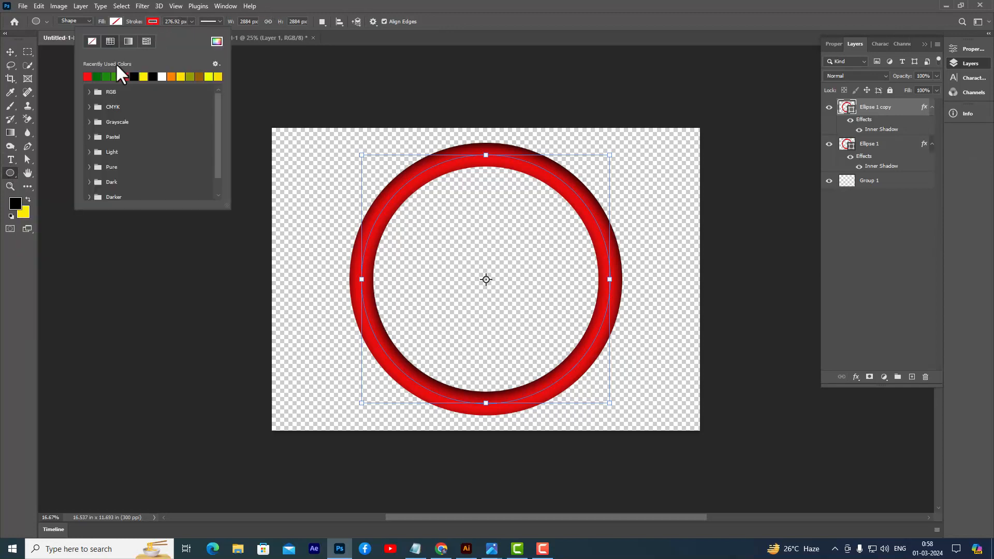
pyautogui.click(98, 76)
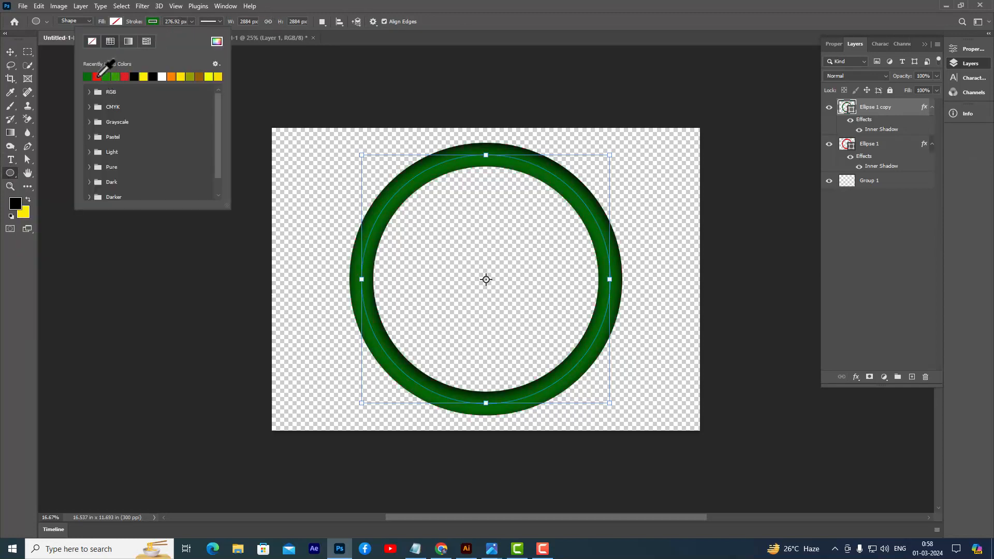
pyautogui.click(11, 52)
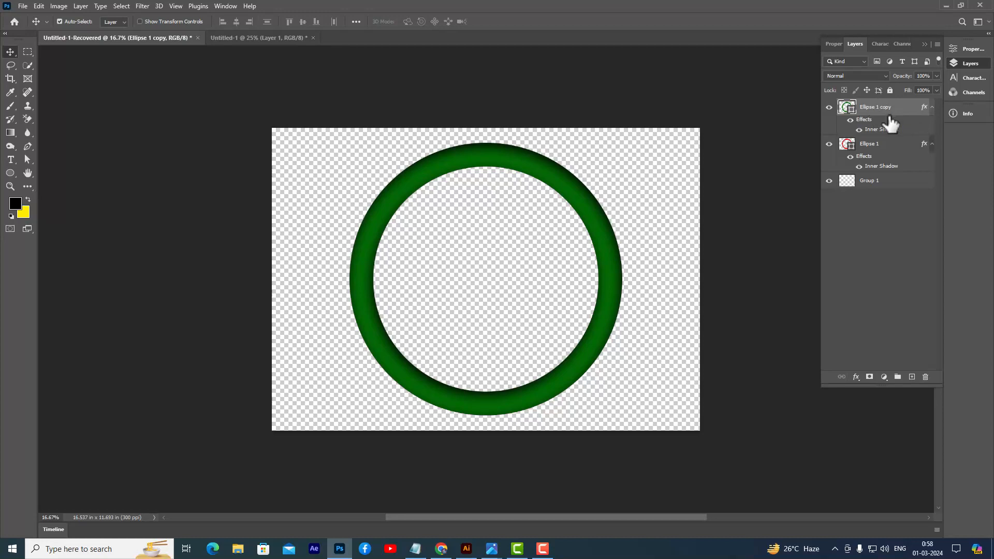
# Add a layer mask to the green ring layer and choose the Hard Round brush for painting on it.
pyautogui.click(870, 378)
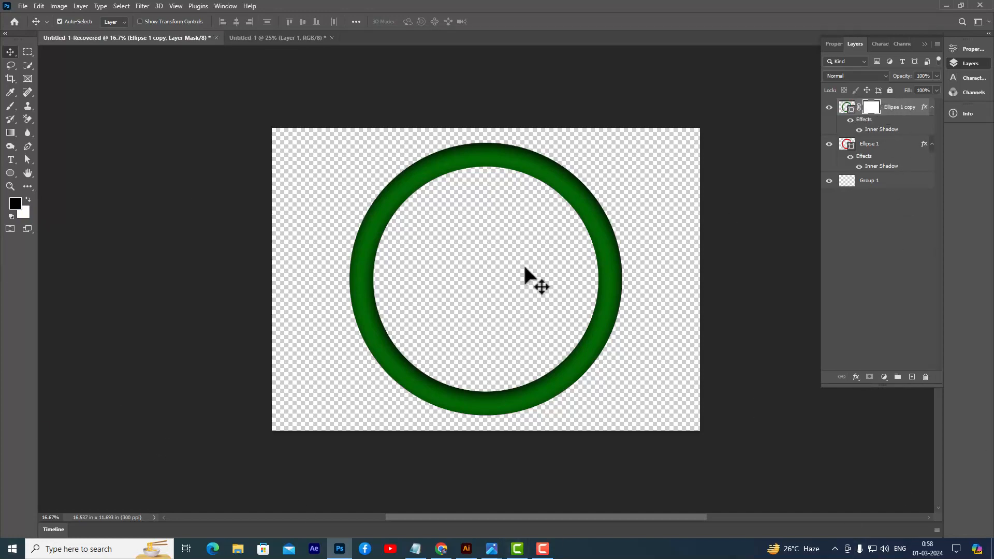
pyautogui.click(9, 106)
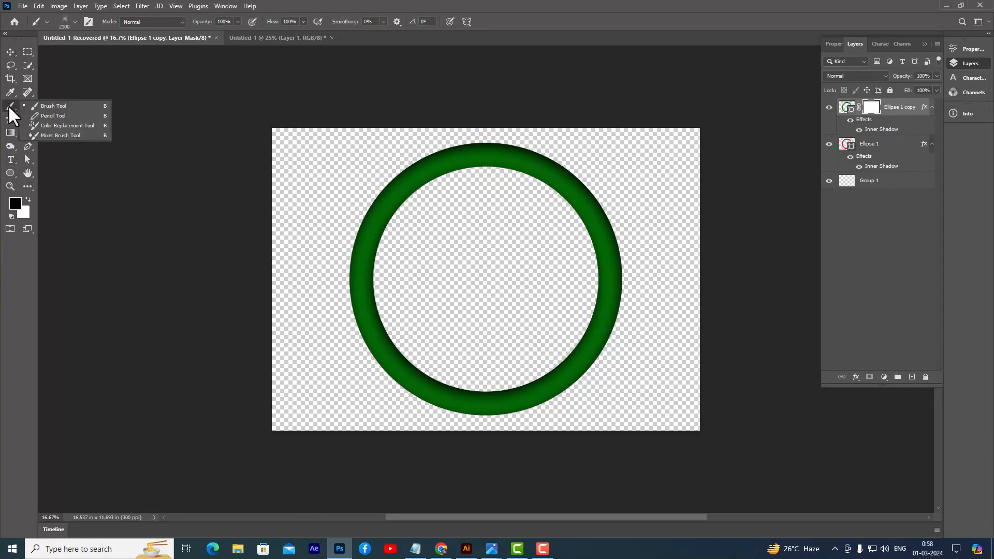
pyautogui.click(66, 108)
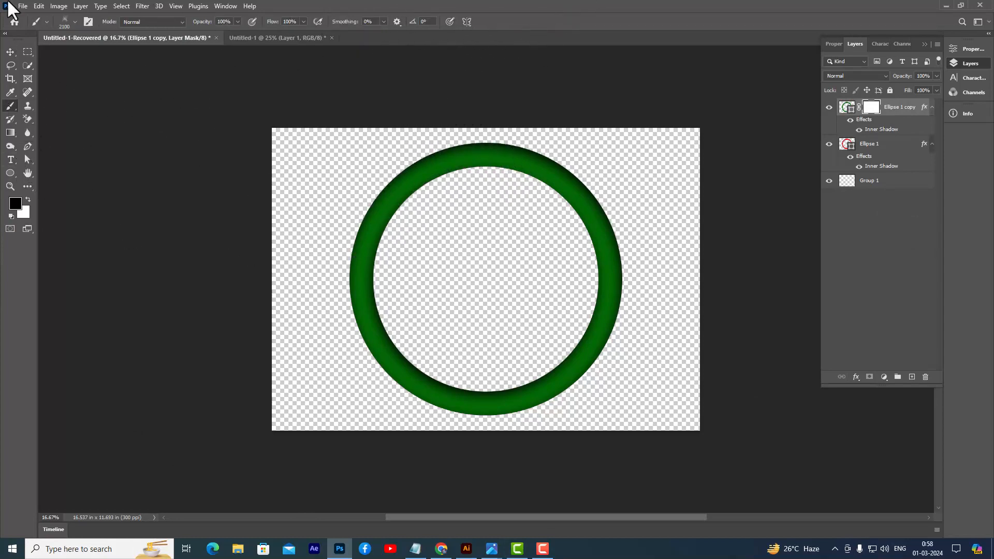
pyautogui.click(65, 23)
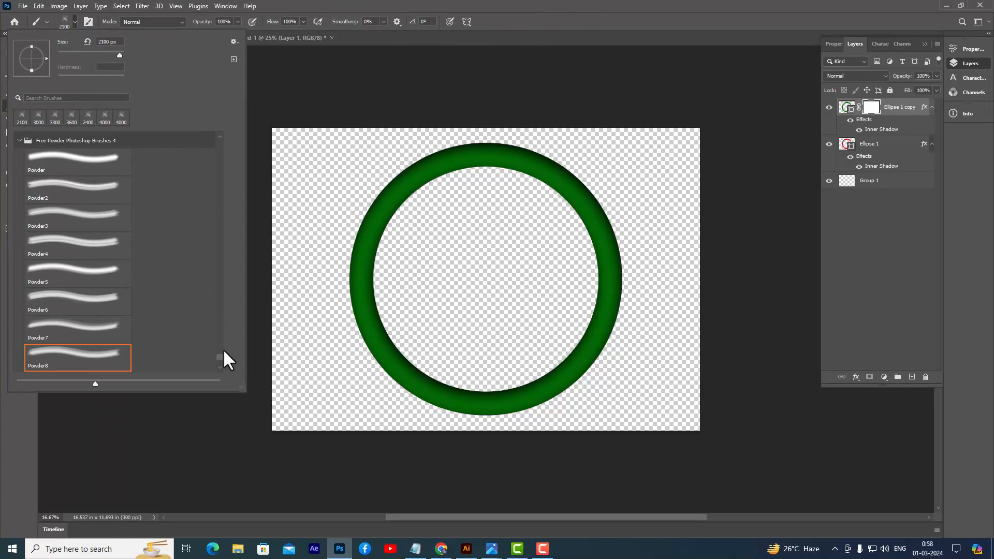
pyautogui.moveTo(219, 357); pyautogui.dragTo(227, 140)
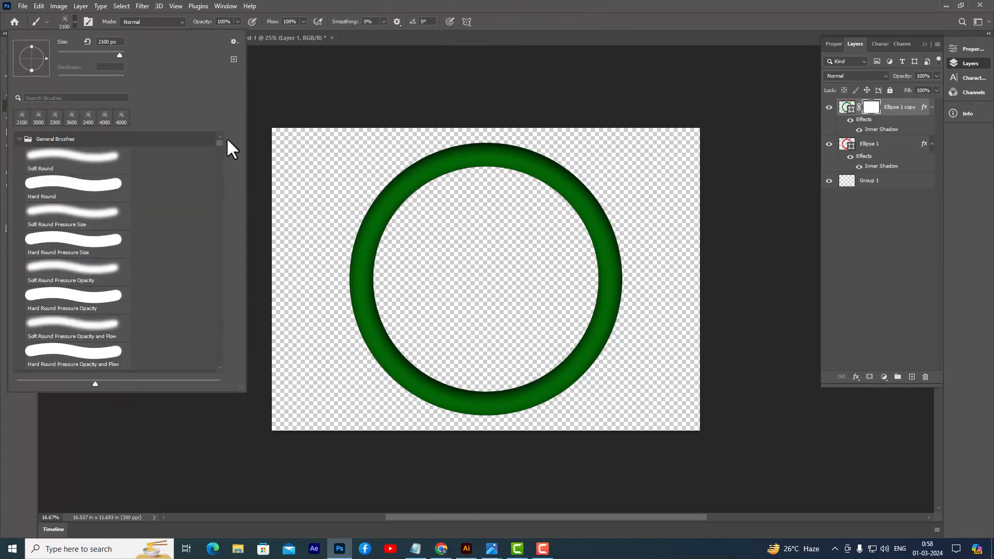
pyautogui.click(77, 188)
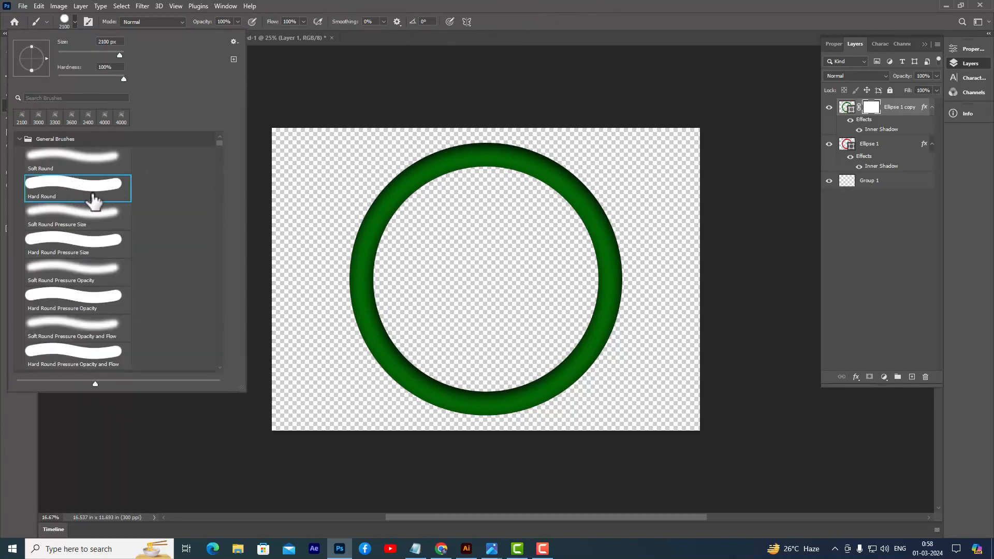
pyautogui.click(516, 6)
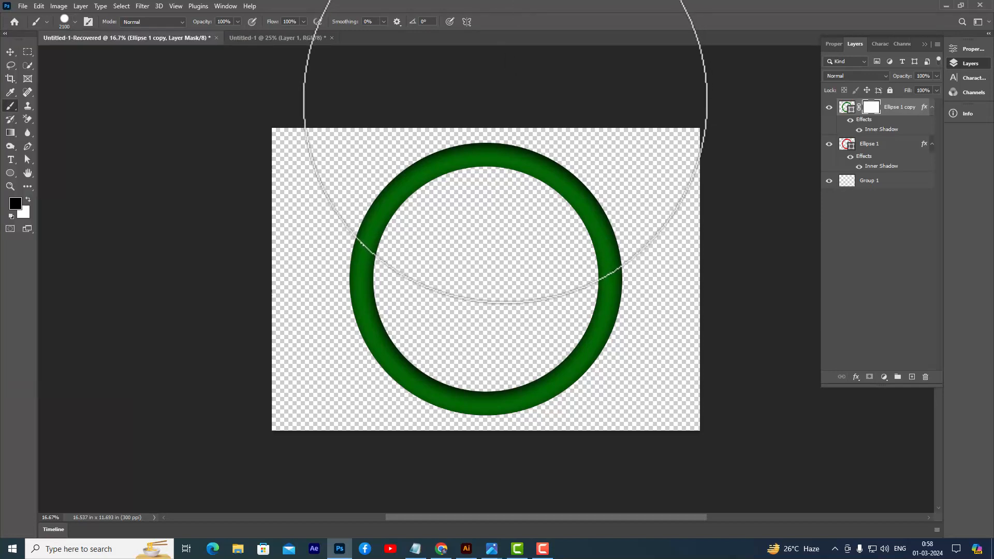
# Set the brush size to 600 px and paint black on the mask over the top centre of the green ring to expose the red ring.
pyautogui.press('[')
pyautogui.press('[')
pyautogui.press('[')
pyautogui.press('[')
pyautogui.press('[')
pyautogui.press('[')
pyautogui.press('[')
pyautogui.press('[')
pyautogui.press('[')
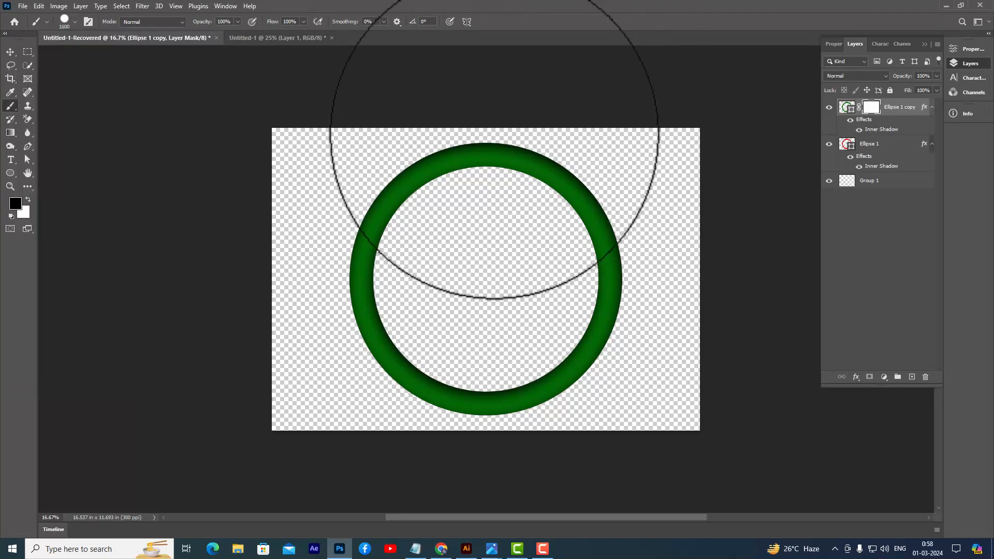
pyautogui.press('[')
pyautogui.press('[')
pyautogui.press('[')
pyautogui.press('[')
pyautogui.press('[')
pyautogui.press('[')
pyautogui.press('[')
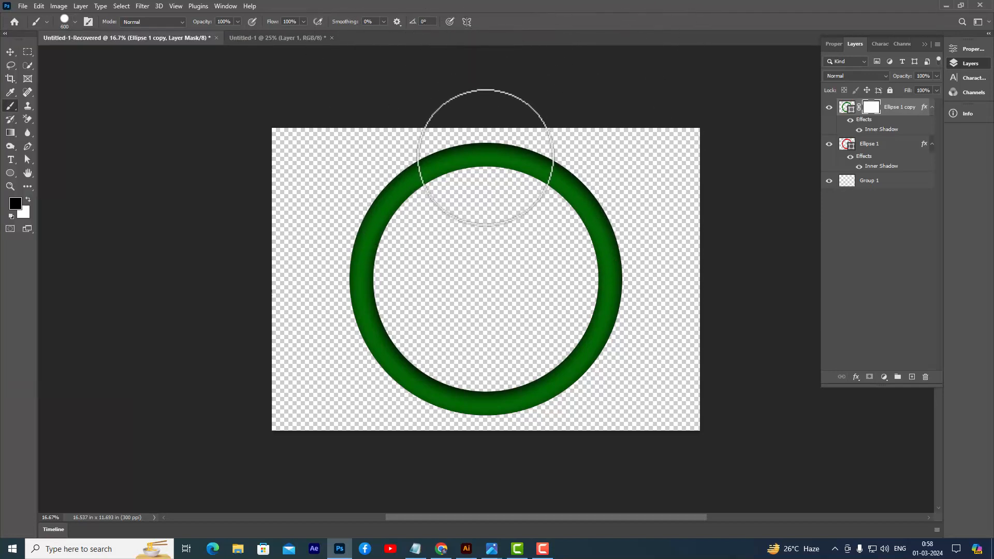
pyautogui.press('[')
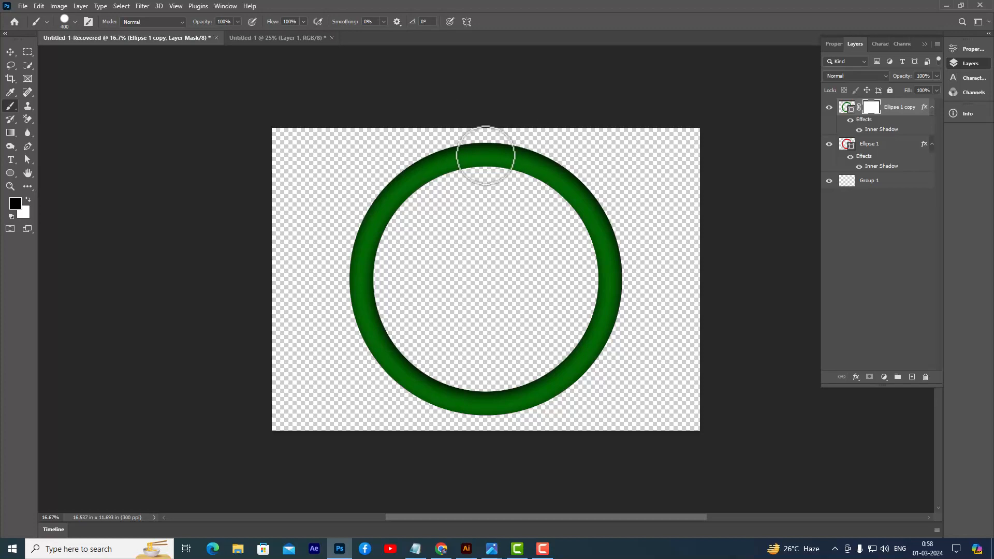
pyautogui.press(']')
pyautogui.press(']')
pyautogui.press(']')
pyautogui.press(']')
pyautogui.press(']')
pyautogui.press(']')
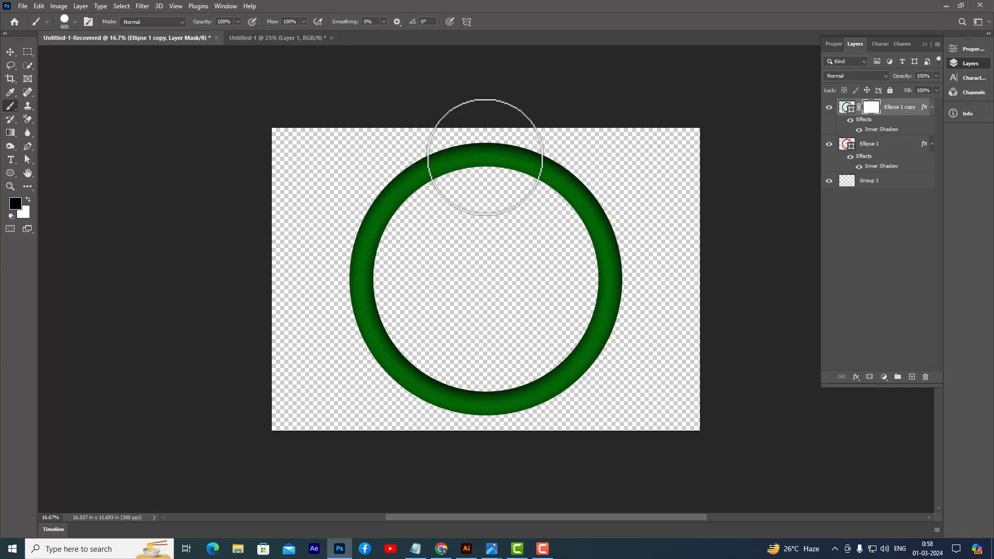
pyautogui.click(485, 157)
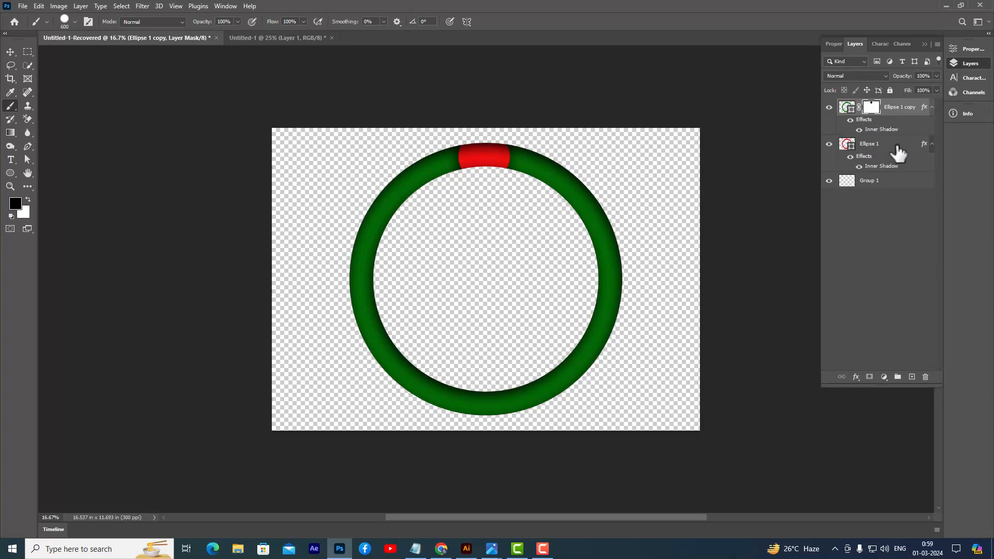
# Group the green ring layer and the red ring layer together.
pyautogui.click(898, 153)
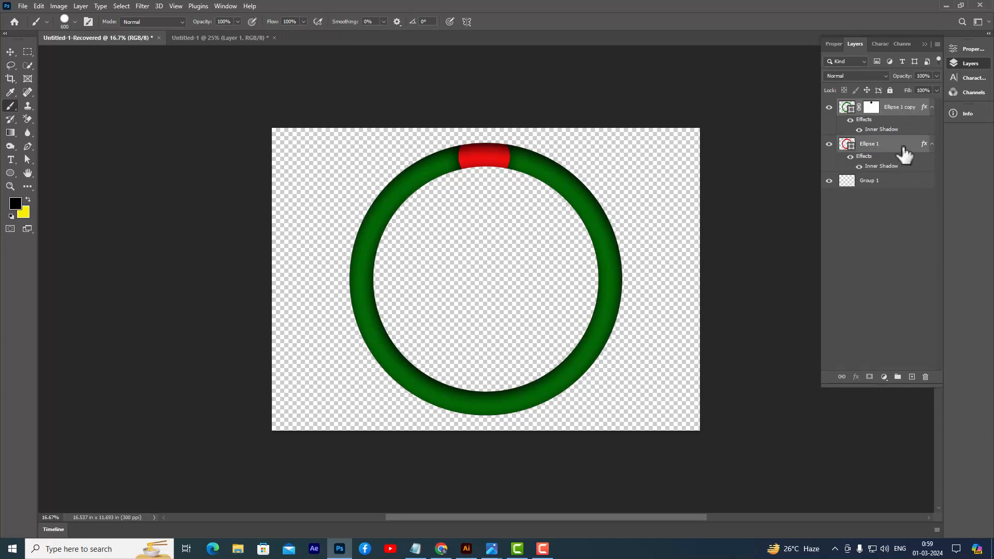
pyautogui.hotkey('ctrl', 'g')
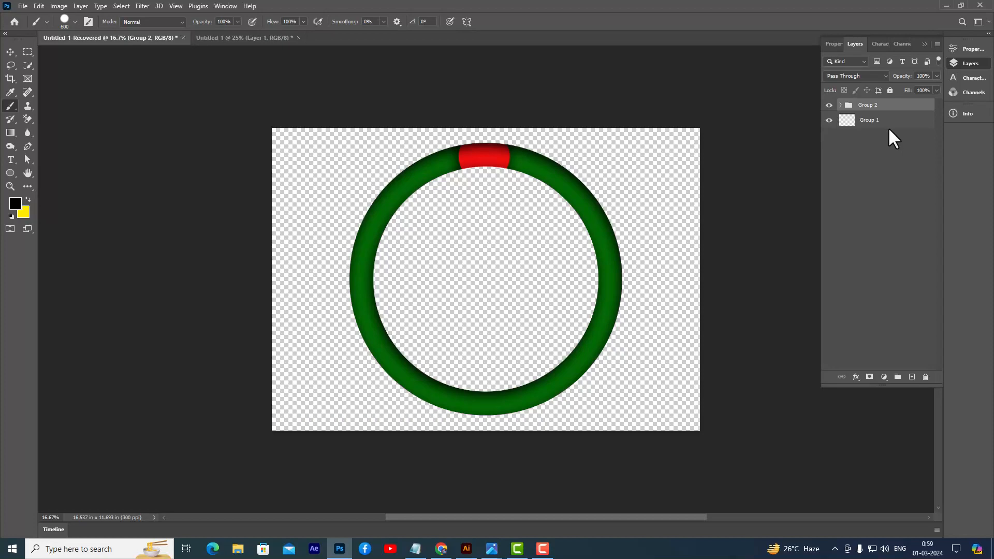
# Duplicate the group containing the green and red rings, and hide the original Group 2.
pyautogui.hotkey('ctrl', 'j')
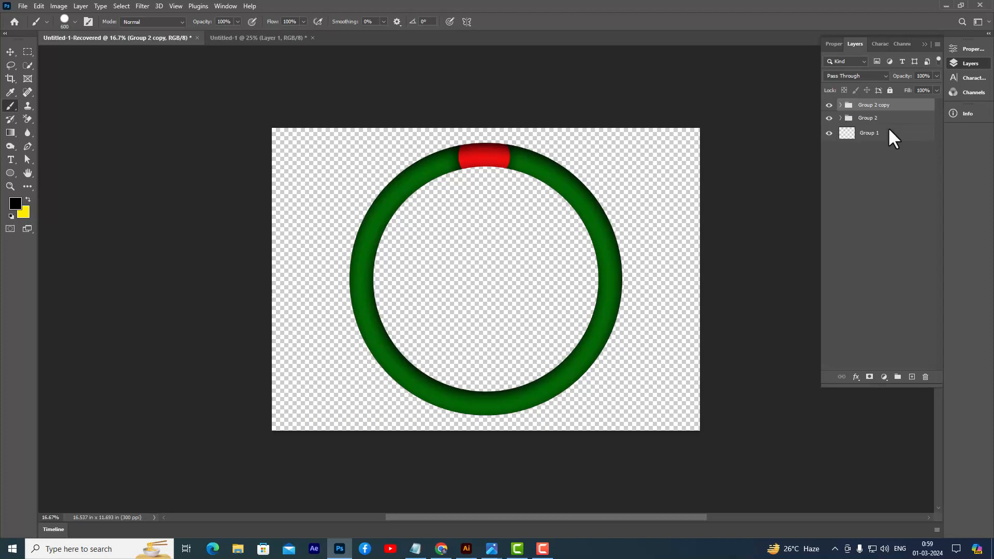
pyautogui.click(829, 133)
pyautogui.click(829, 133)
pyautogui.click(829, 118)
# Paint black on the green ring's mask in Group 2 copy to extend the red section clockwise from the top centre.
pyautogui.click(841, 105)
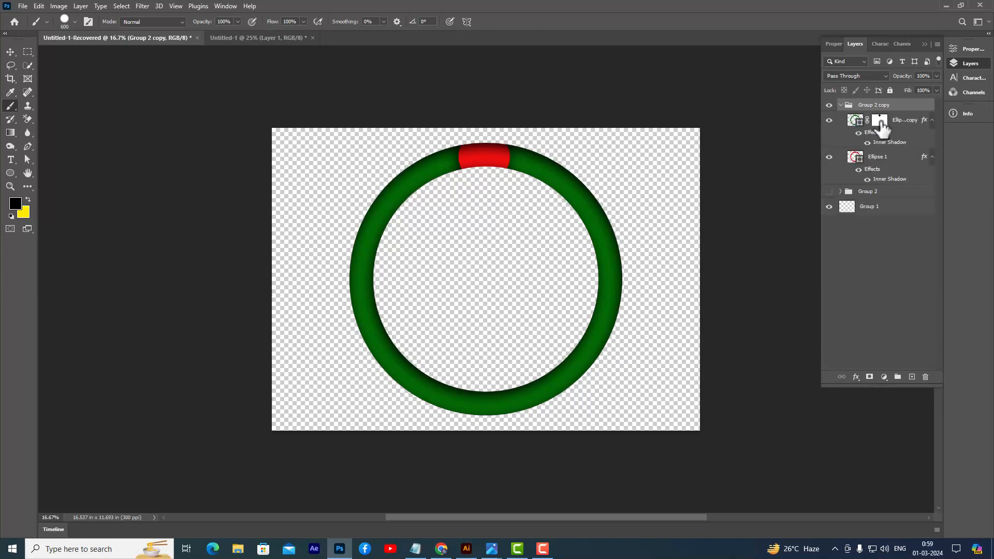
pyautogui.click(879, 120)
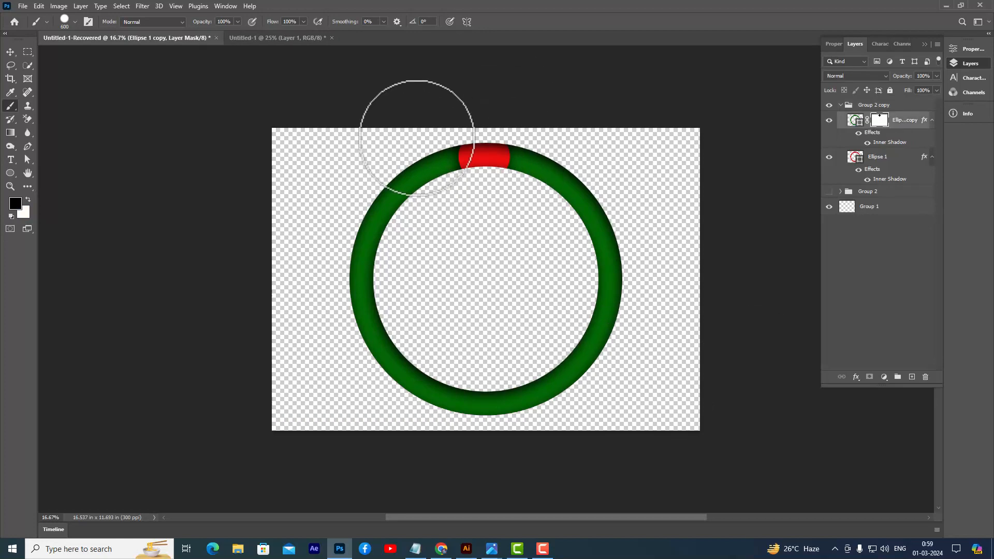
pyautogui.click(505, 158)
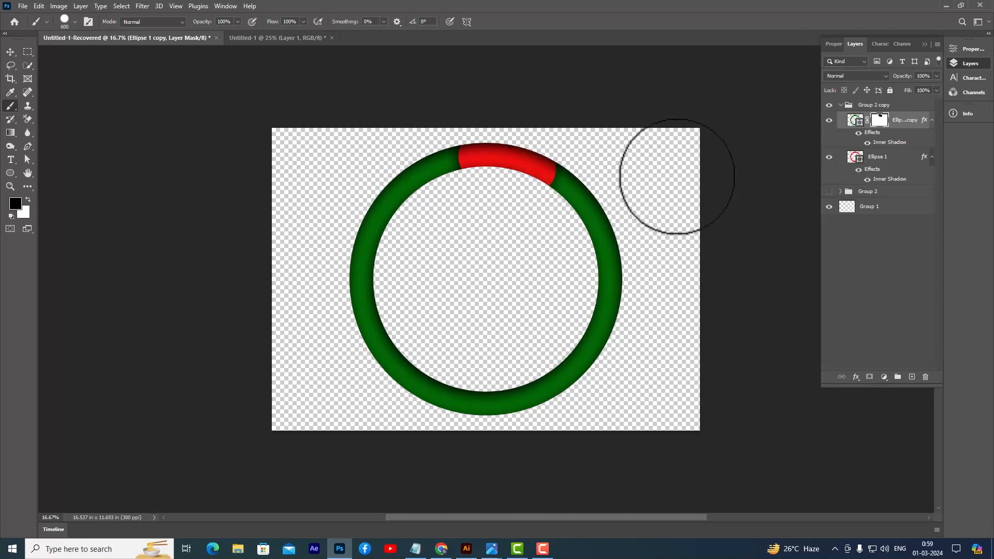
pyautogui.click(841, 104)
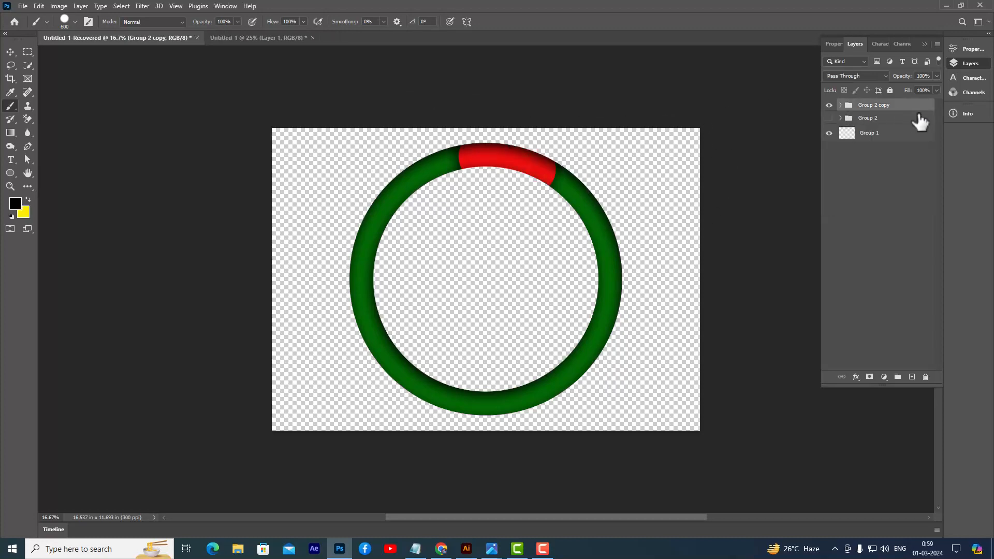
# Duplicate Group 2 copy and paint black on the new copy's green ring mask to extend the red section along the ring's upper right.
pyautogui.hotkey('ctrl', 'j')
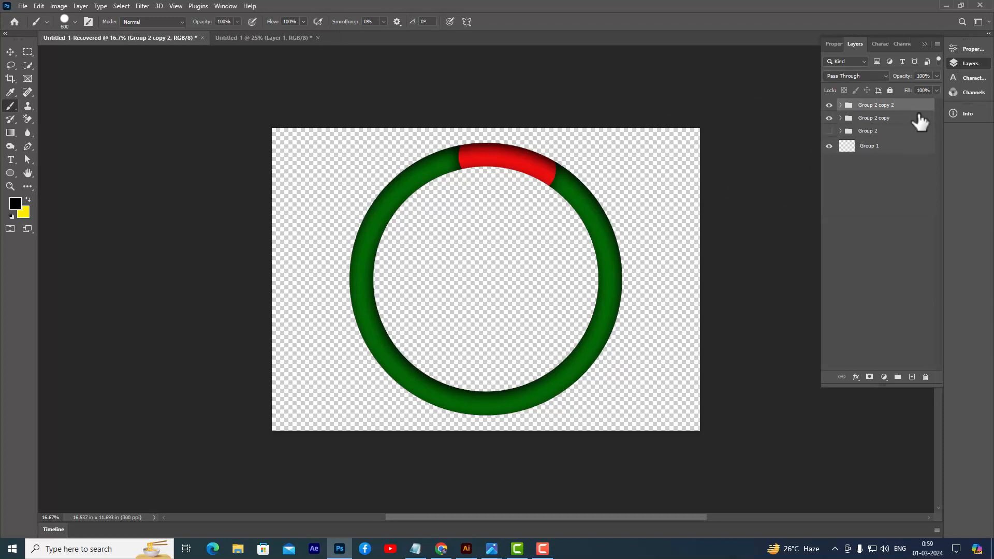
pyautogui.click(841, 105)
pyautogui.click(881, 122)
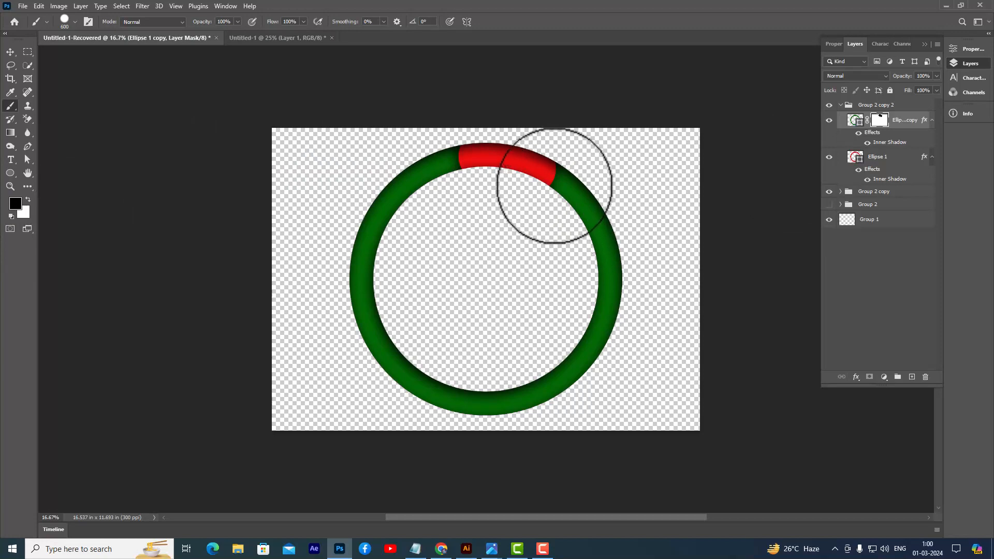
pyautogui.moveTo(544, 170); pyautogui.dragTo(587, 205)
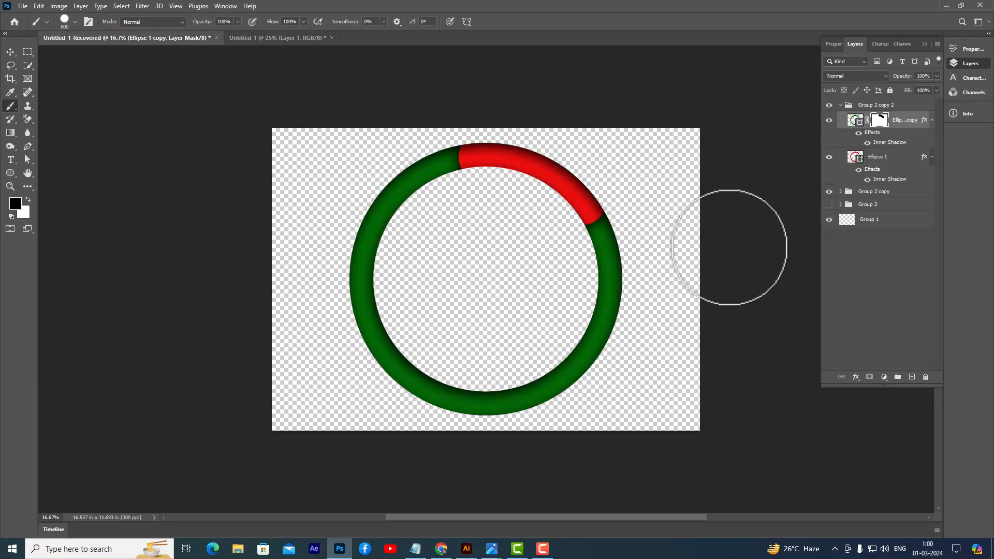
pyautogui.click(841, 106)
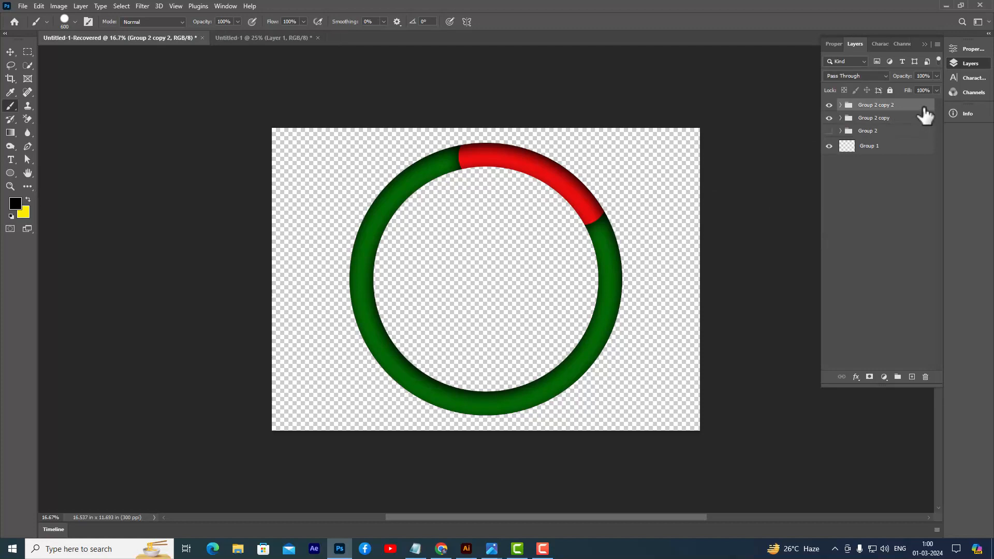
# Duplicate Group 2 copy 2 and mask the new copy's green ring with black to extend the red section down to the ring's rightmost point.
pyautogui.hotkey('ctrl', 'j')
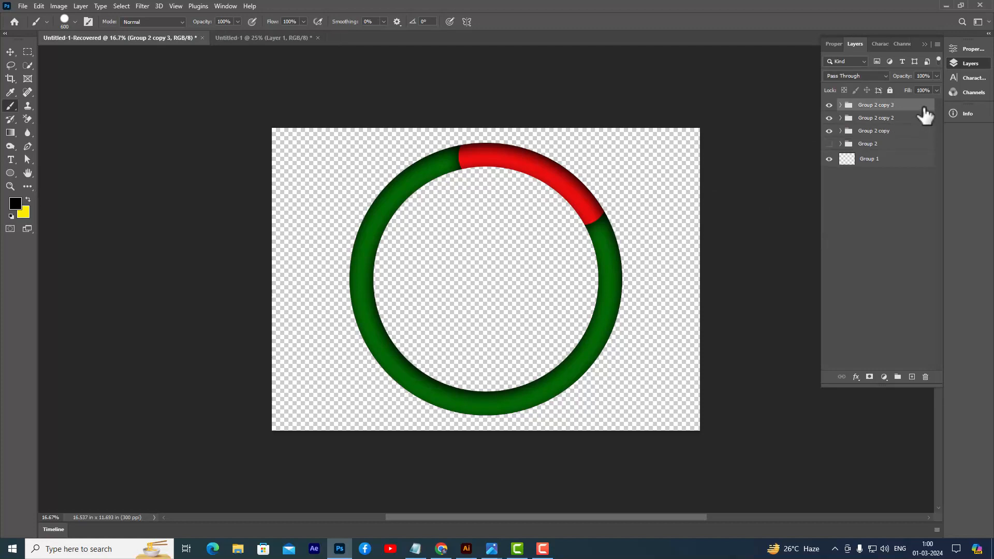
pyautogui.click(841, 105)
pyautogui.click(876, 122)
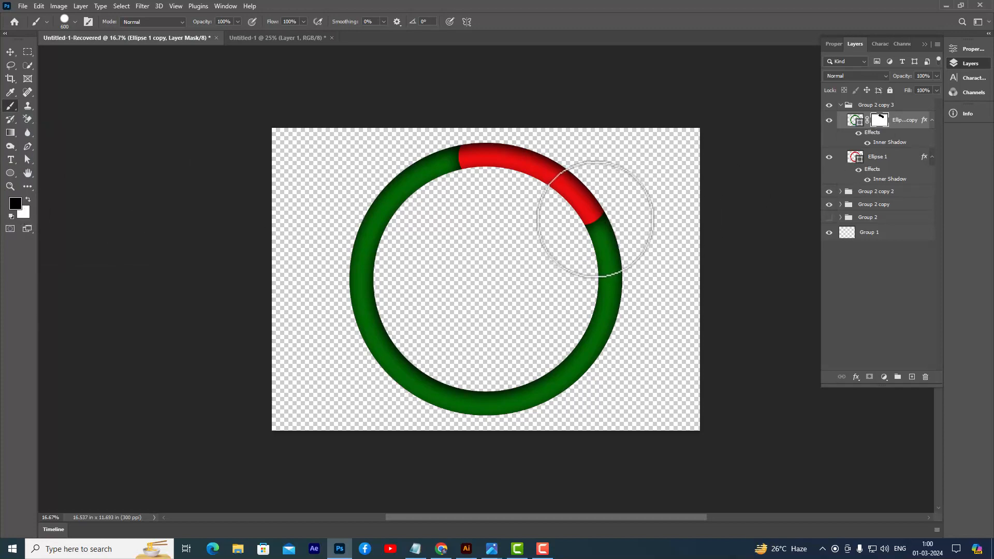
pyautogui.moveTo(595, 219); pyautogui.dragTo(607, 226)
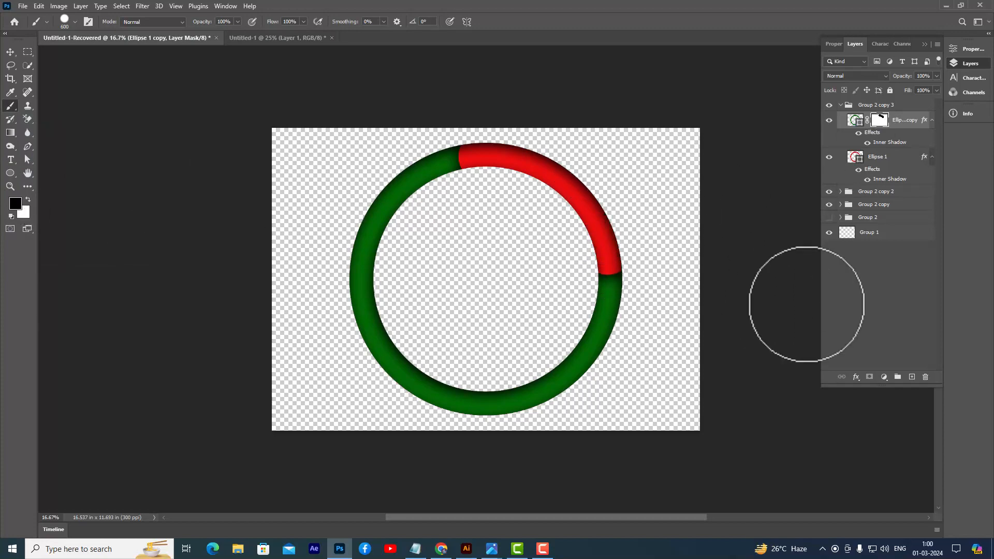
pyautogui.click(840, 105)
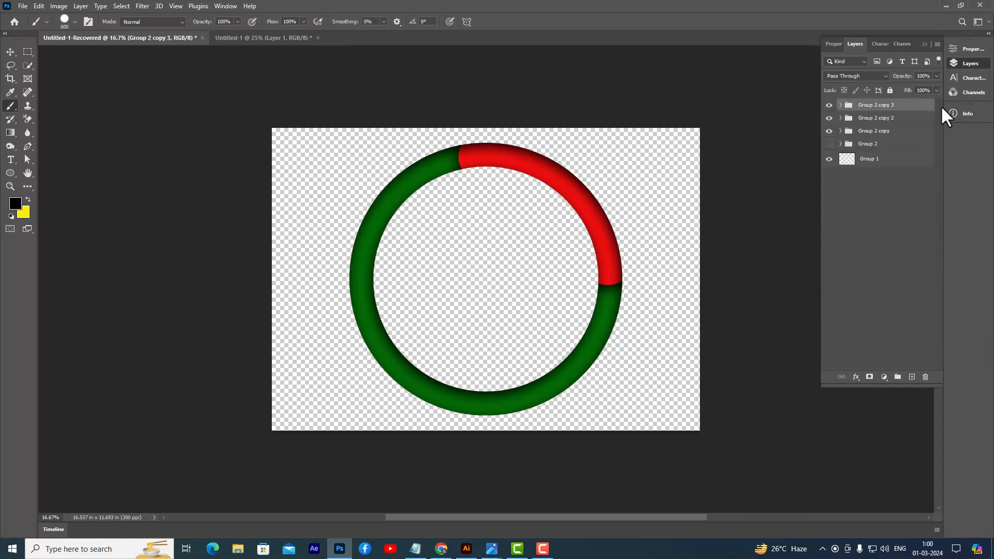
# Duplicate the newest group four more times, painting each copy's green ring mask black to carry the red section progressively clockwise around the ring's lower half.
pyautogui.hotkey('ctrl', 'j')
pyautogui.click(841, 105)
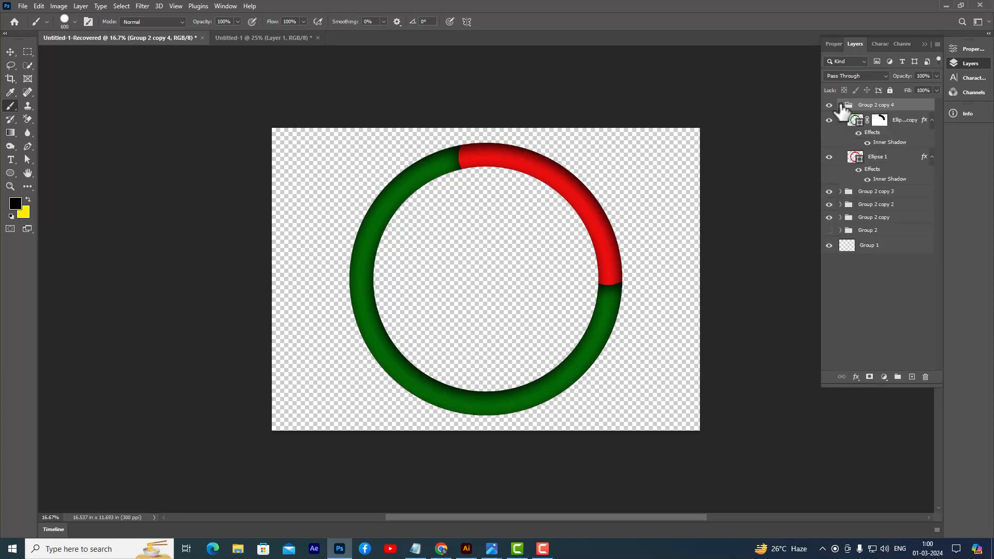
pyautogui.click(885, 122)
pyautogui.moveTo(608, 288)
pyautogui.mouseDown()
pyautogui.moveTo(602, 338)
pyautogui.moveTo(501, 402)
pyautogui.mouseUp()
pyautogui.click(840, 105)
pyautogui.hotkey('ctrl', 'j')
pyautogui.click(841, 105)
pyautogui.click(879, 120)
pyautogui.click(841, 105)
pyautogui.hotkey('ctrl', 'j')
pyautogui.click(841, 105)
pyautogui.click(880, 120)
pyautogui.click(840, 104)
pyautogui.click(840, 105)
pyautogui.click(880, 121)
pyautogui.moveTo(438, 389)
pyautogui.mouseDown()
pyautogui.moveTo(408, 373)
pyautogui.moveTo(366, 300)
pyautogui.moveTo(385, 179)
pyautogui.mouseUp()
pyautogui.click(841, 104)
# Create Group 2 copies 8 to 10, extending the red section on each copy's mask up the left side, leaving a short green part.
pyautogui.hotkey('ctrl', 'j')
pyautogui.click(840, 104)
pyautogui.click(880, 120)
pyautogui.click(841, 105)
pyautogui.hotkey('ctrl', 'j')
pyautogui.click(841, 105)
pyautogui.click(880, 120)
pyautogui.click(840, 104)
pyautogui.hotkey('ctrl', 'j')
pyautogui.click(840, 105)
pyautogui.click(840, 104)
# Duplicate Group 2 copy 10 and paint black over the last green part on the new copy's mask to turn the whole ring red.
pyautogui.hotkey('ctrl', 'j')
pyautogui.click(840, 105)
pyautogui.click(880, 120)
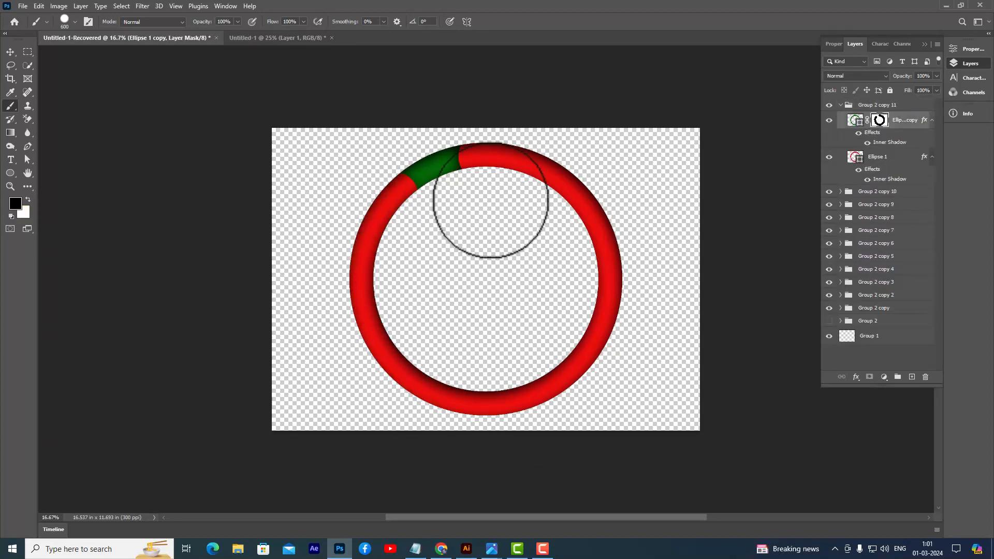
pyautogui.moveTo(488, 224); pyautogui.dragTo(464, 157)
pyautogui.click(841, 105)
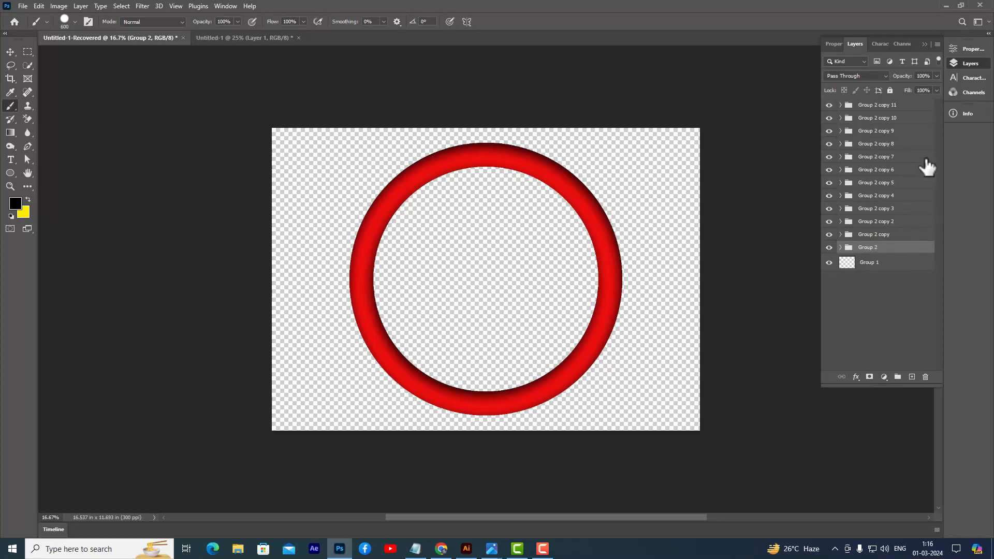
# Check the layers inside the original Group 2 and merge the group into a single layer.
pyautogui.click(840, 248)
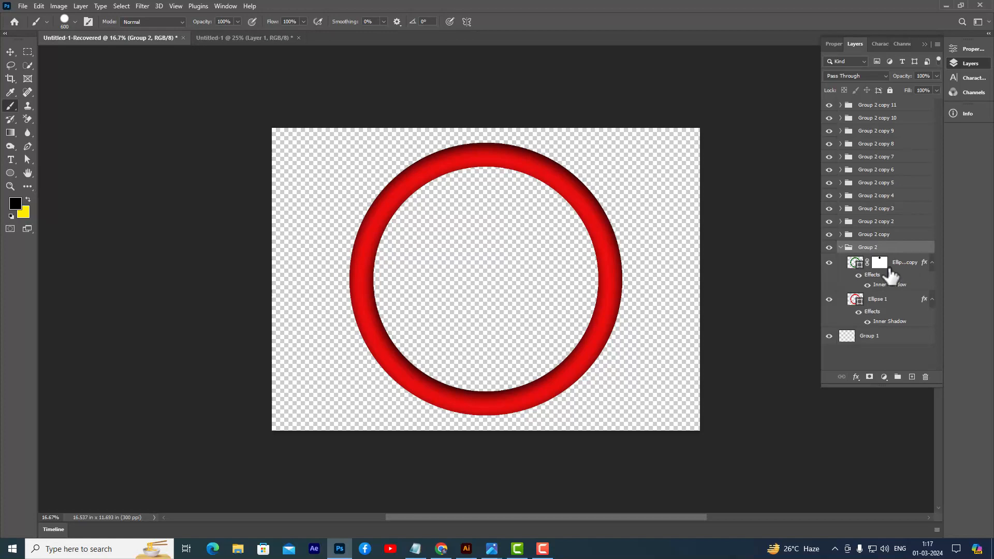
pyautogui.click(840, 248)
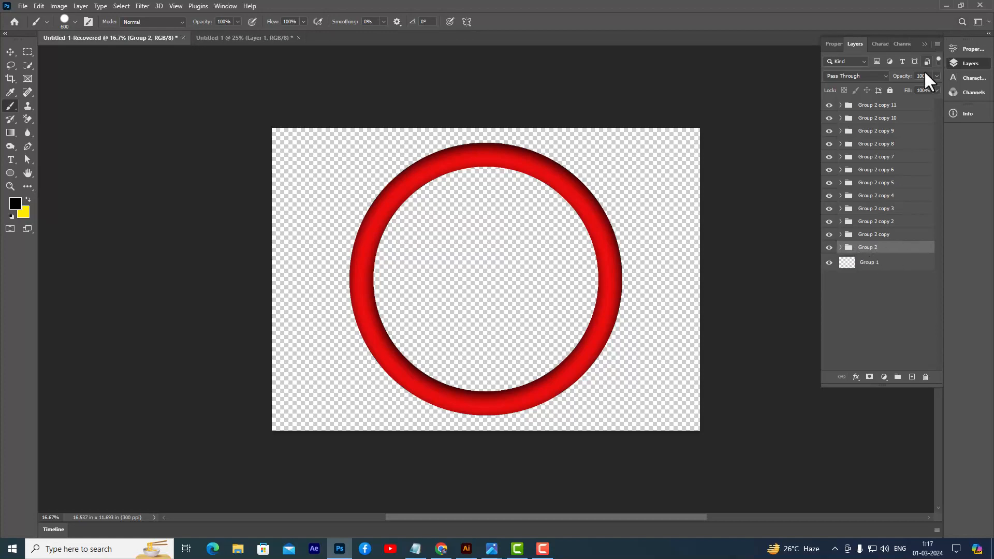
pyautogui.click(936, 44)
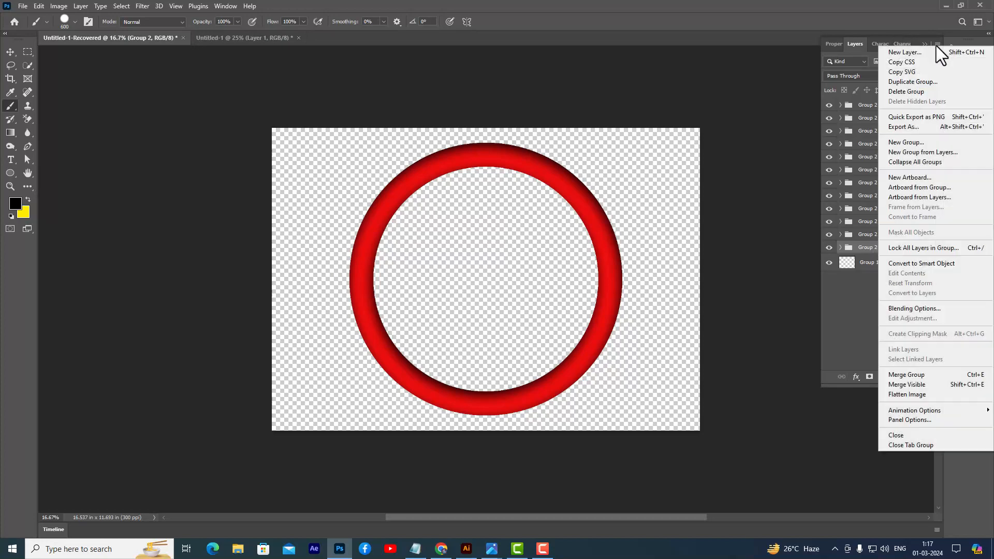
pyautogui.click(933, 374)
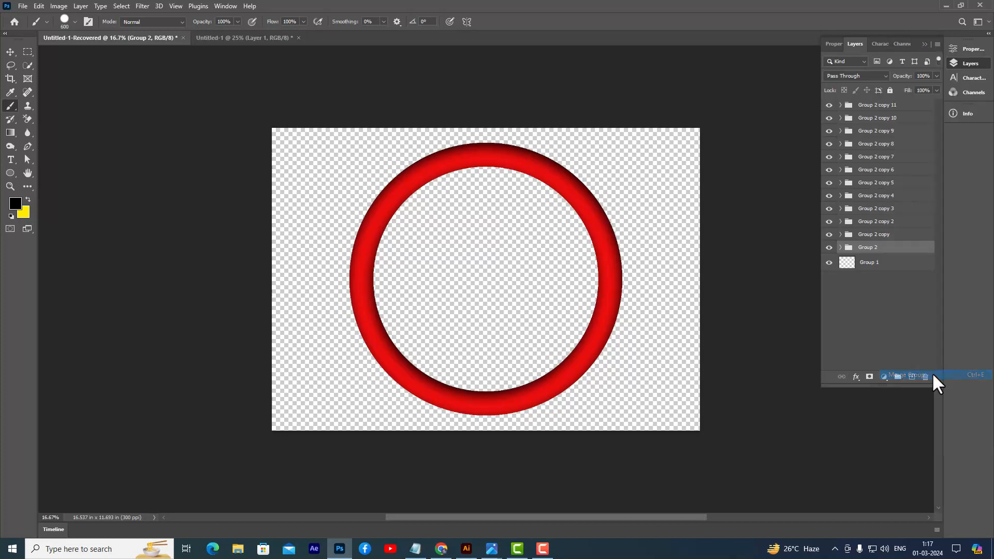
# Merge each Group 2 copy, up to copy 11, into its own single layer and delete the empty Group 1 layer.
pyautogui.click(876, 237)
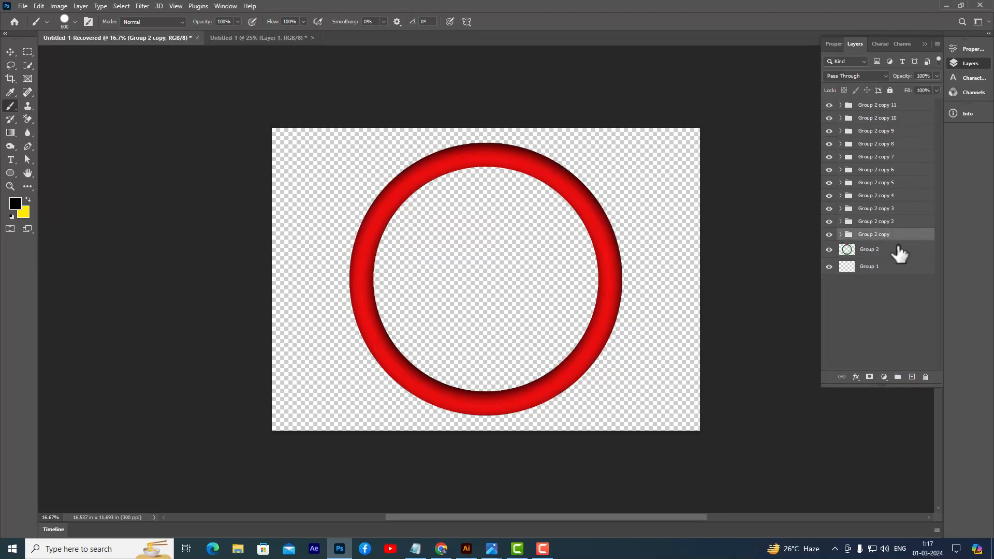
pyautogui.hotkey('ctrl', 'e')
pyautogui.click(910, 222)
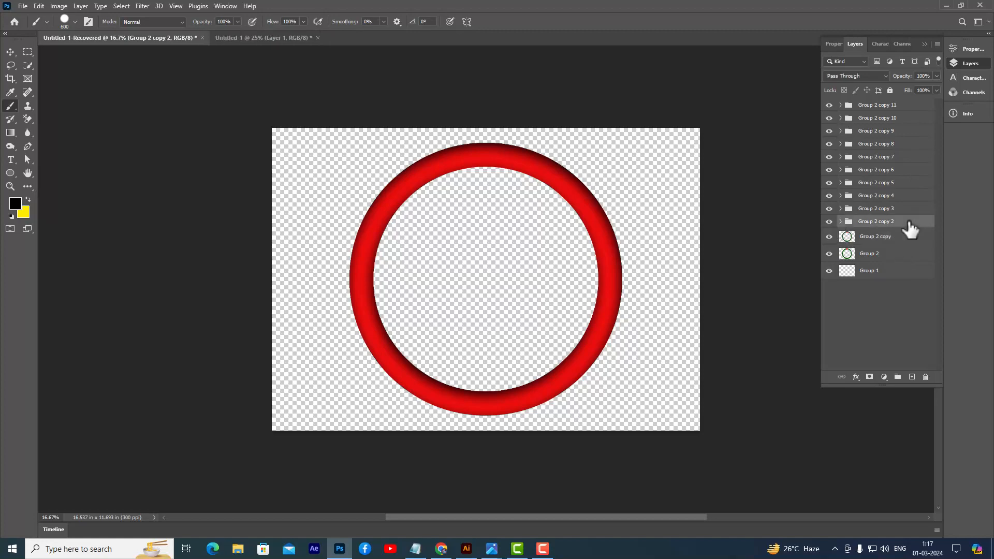
pyautogui.hotkey('ctrl', 'e')
pyautogui.click(908, 209)
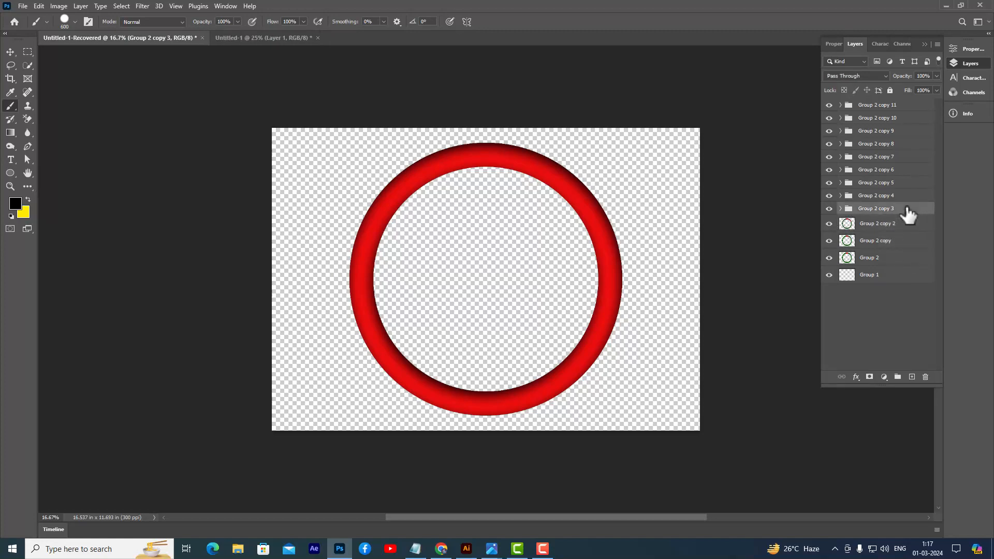
pyautogui.hotkey('ctrl', 'e')
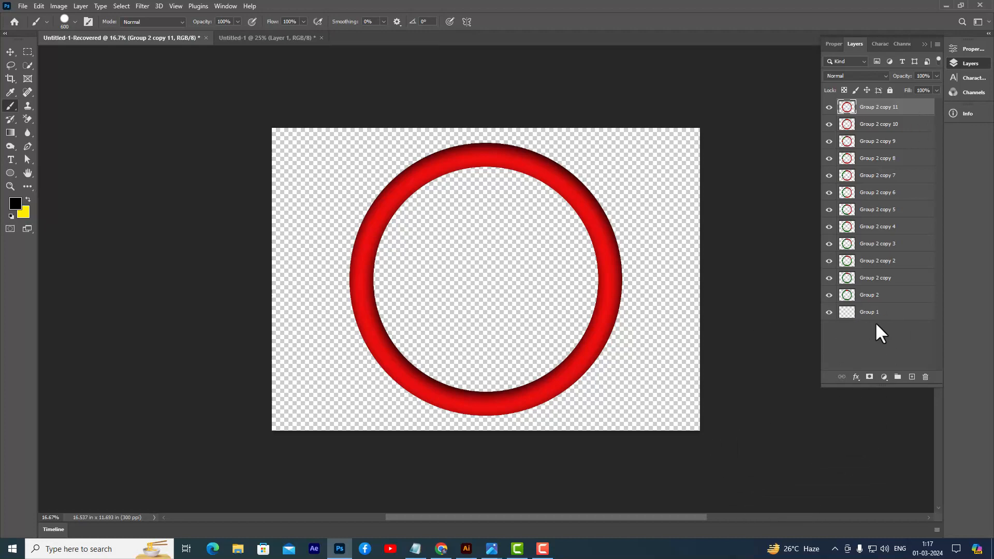
pyautogui.click(887, 314)
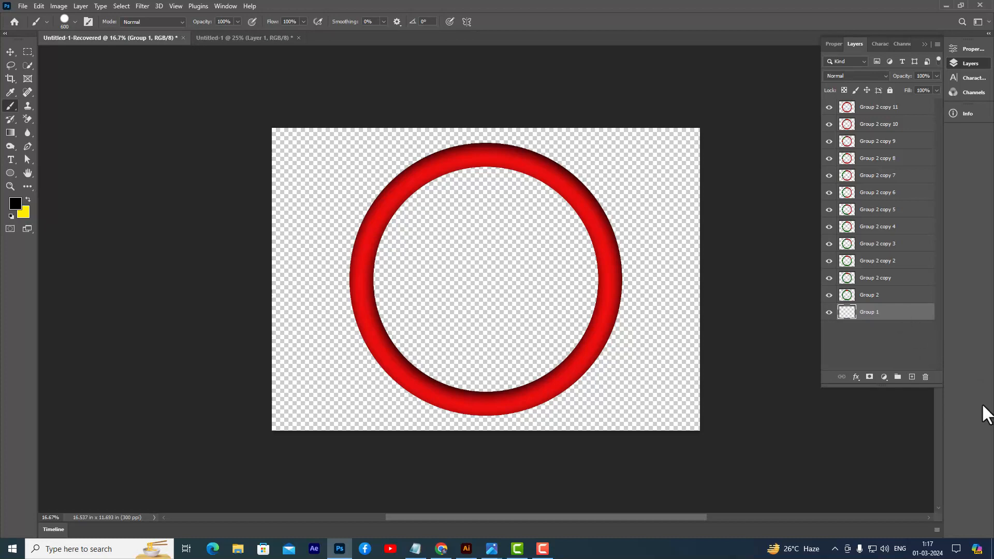
pyautogui.press('Delete')
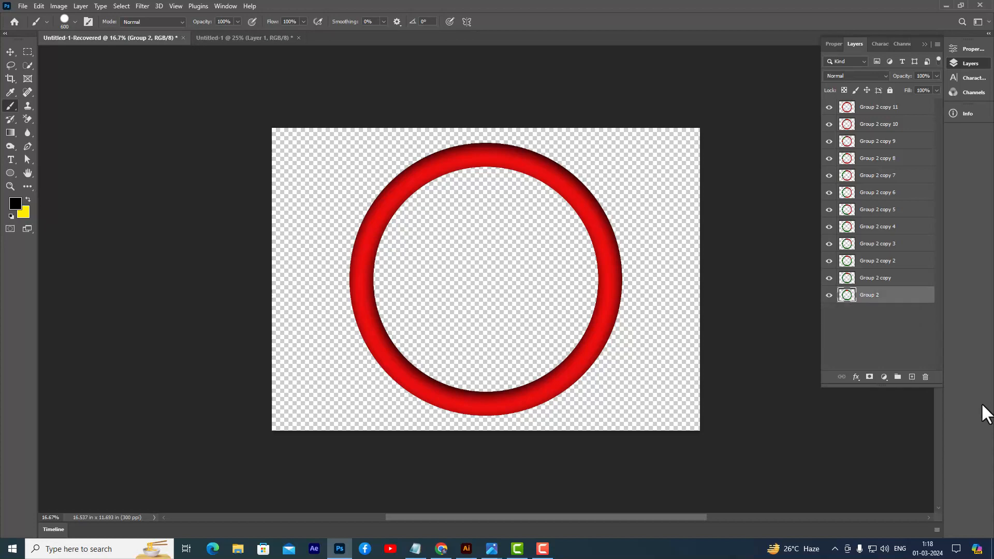
# Show the animation Timeline as a floating panel and widen it so that all 14 frames fit.
pyautogui.click(227, 5)
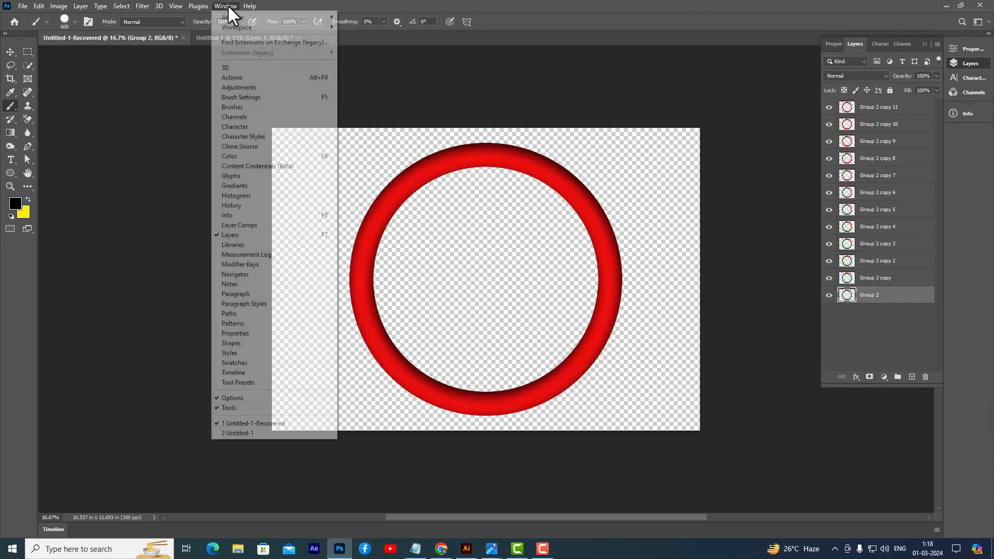
pyautogui.click(268, 374)
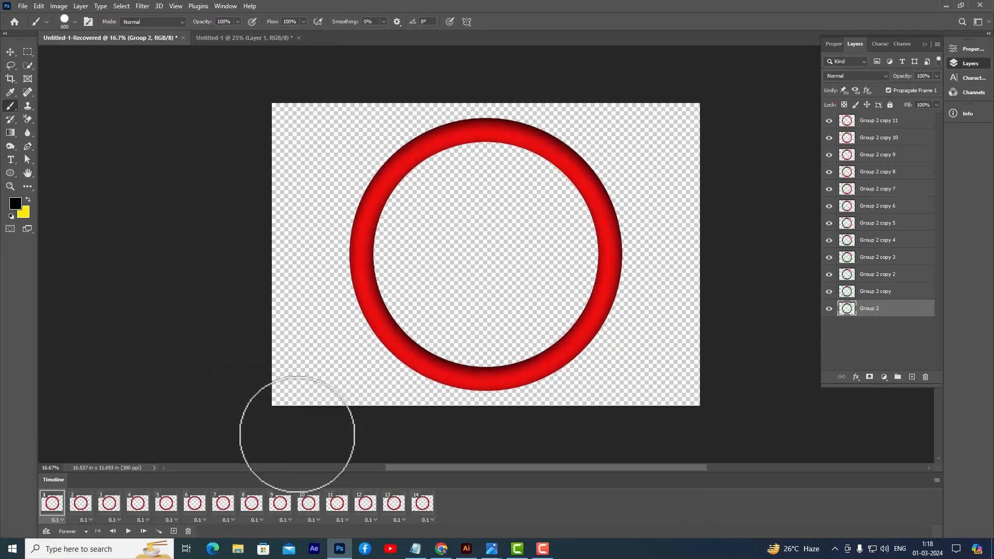
pyautogui.moveTo(53, 476); pyautogui.dragTo(119, 386)
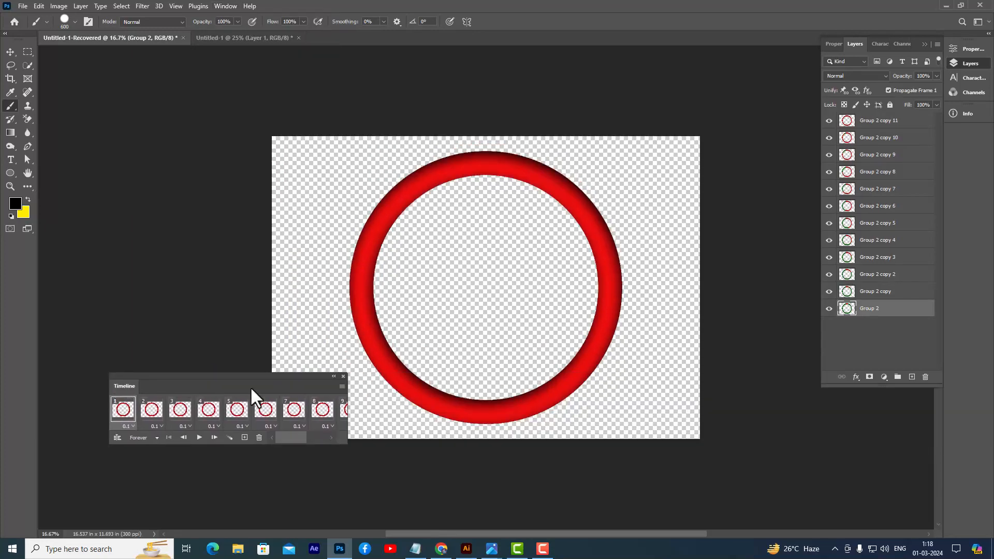
pyautogui.moveTo(347, 438)
pyautogui.mouseDown()
pyautogui.moveTo(788, 477)
pyautogui.moveTo(794, 466)
pyautogui.mouseUp()
pyautogui.moveTo(430, 375); pyautogui.dragTo(500, 392)
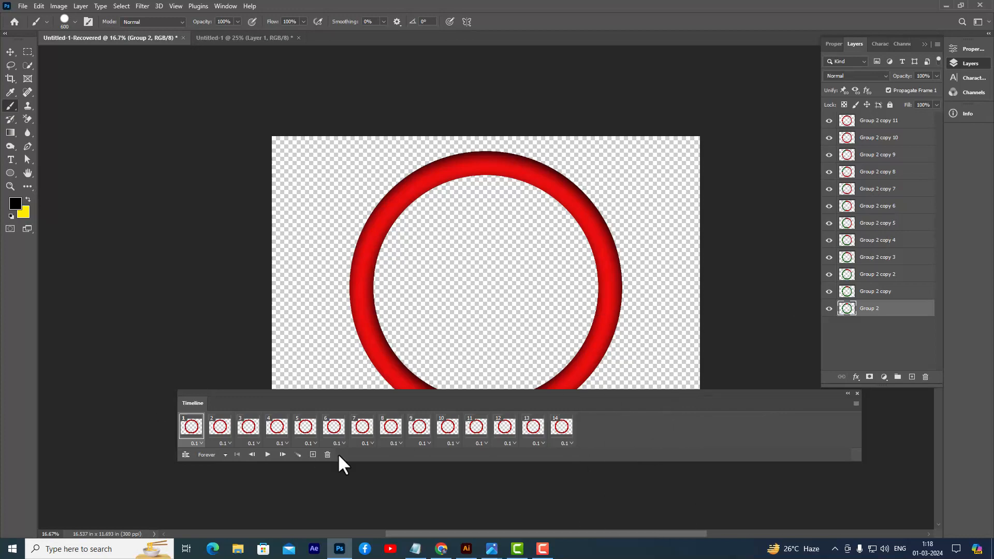
# Delete frames 2 to 14 from the animation, keeping only the first, and move the Timeline lower to uncover more of the ring.
pyautogui.click(563, 434)
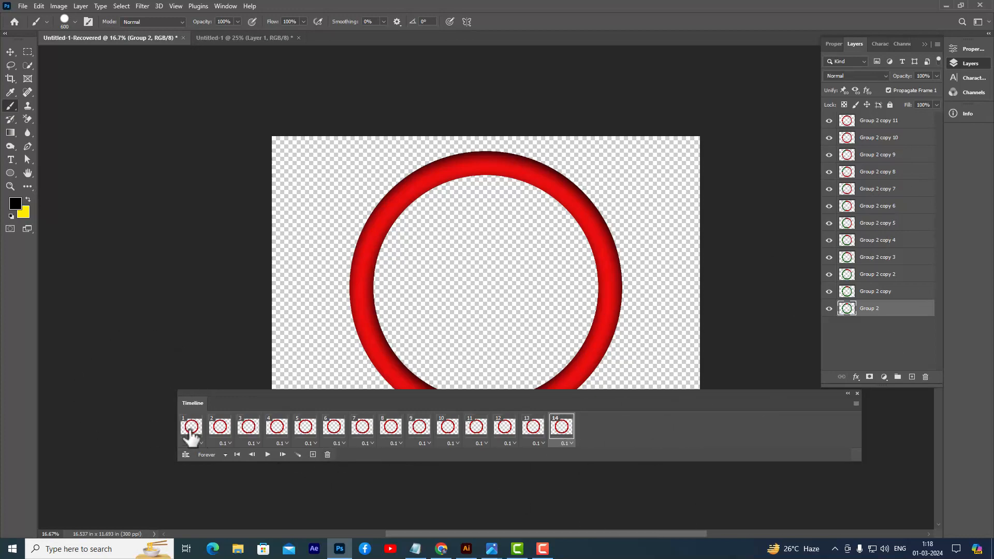
pyautogui.keyDown('shift'); pyautogui.click(222, 434); pyautogui.keyUp('shift')
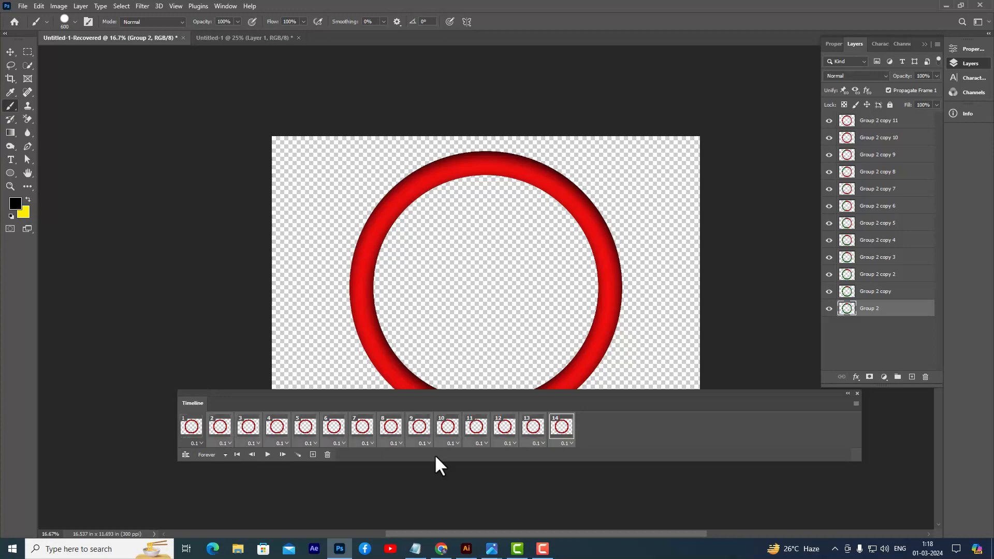
pyautogui.click(328, 454)
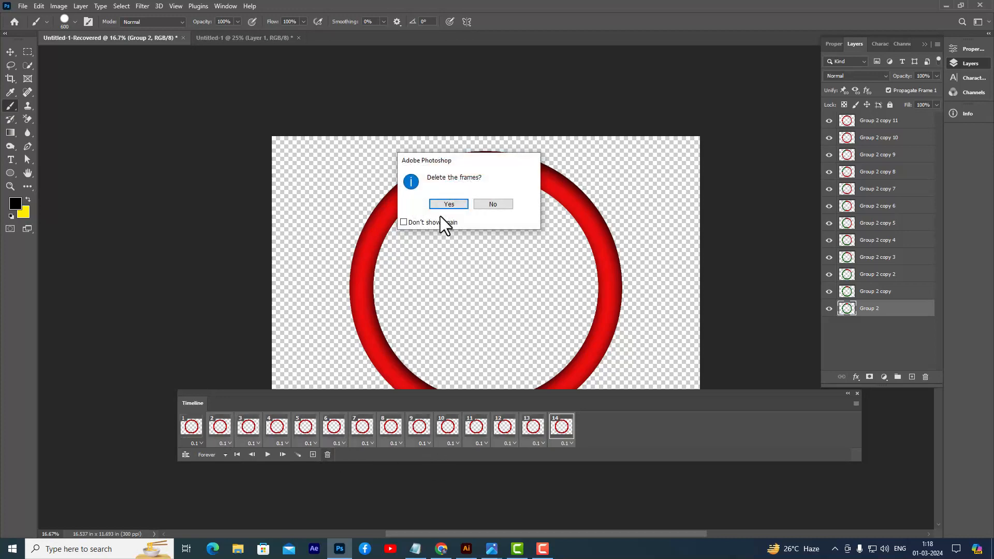
pyautogui.click(449, 205)
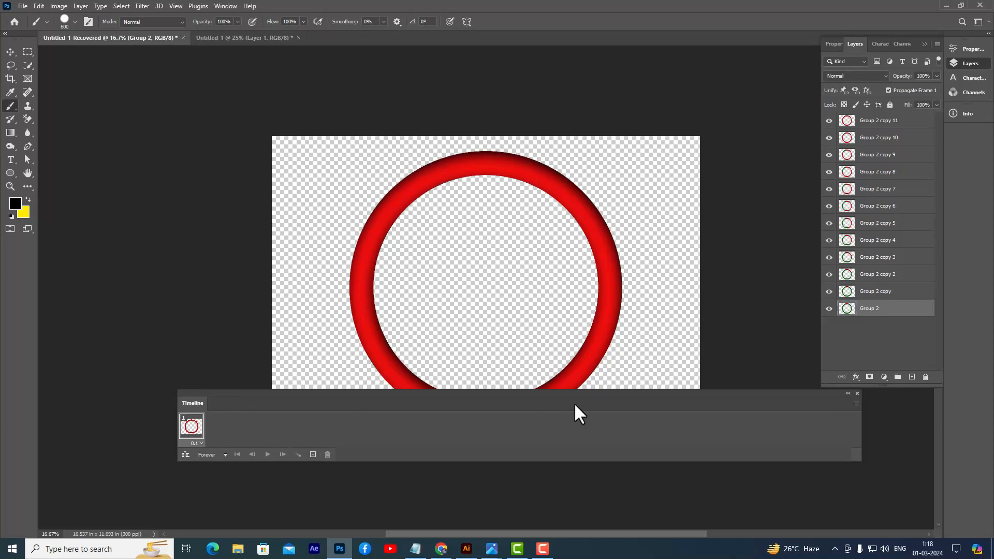
pyautogui.moveTo(371, 392); pyautogui.dragTo(350, 425)
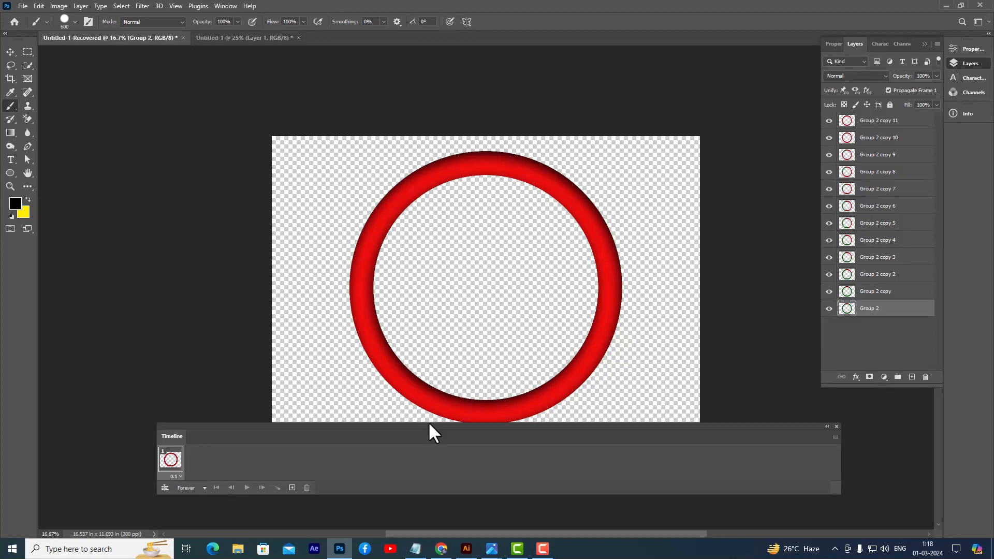
# Make animation frames from all the layers and reposition the floating Timeline so the whole ring is uncovered.
pyautogui.moveTo(429, 424); pyautogui.dragTo(407, 432)
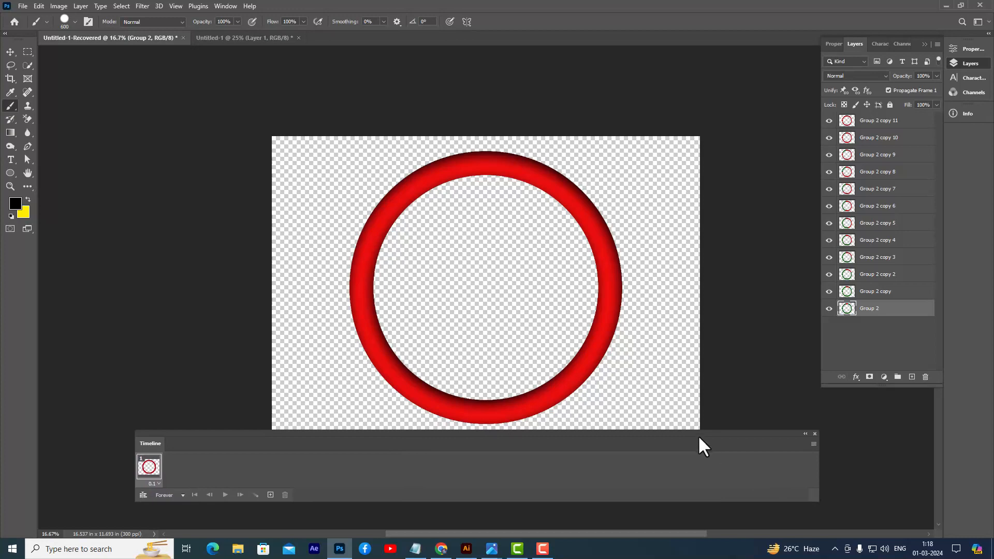
pyautogui.moveTo(699, 438); pyautogui.dragTo(682, 439)
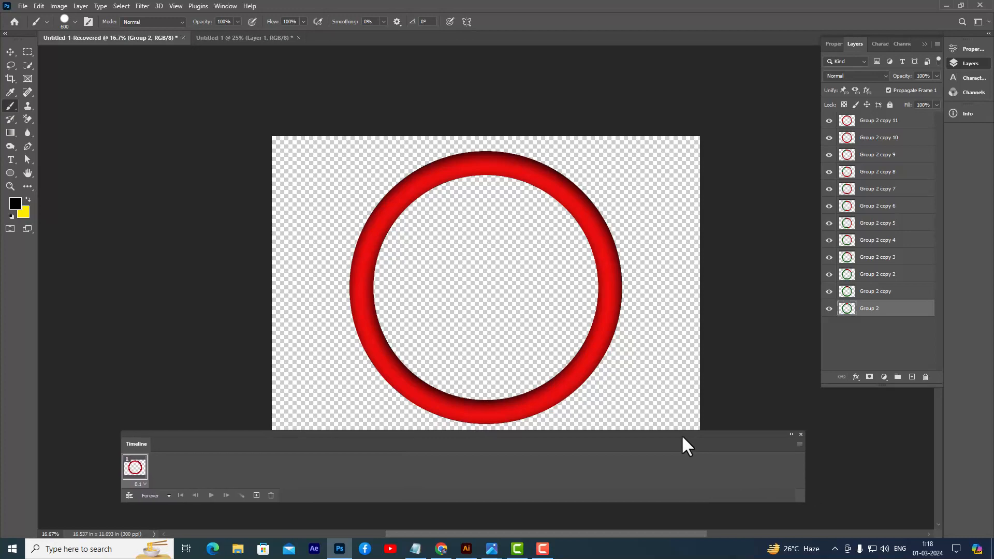
pyautogui.click(799, 444)
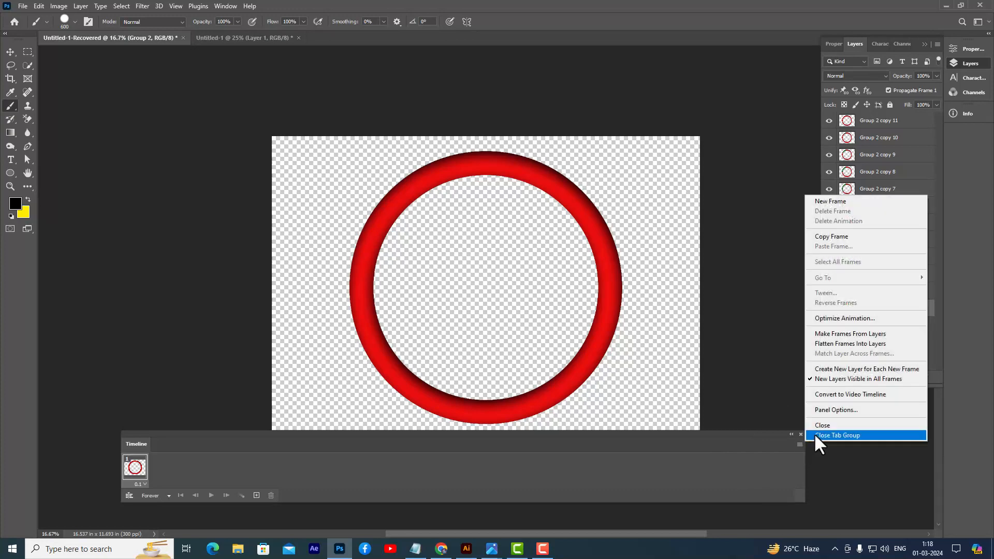
pyautogui.click(890, 333)
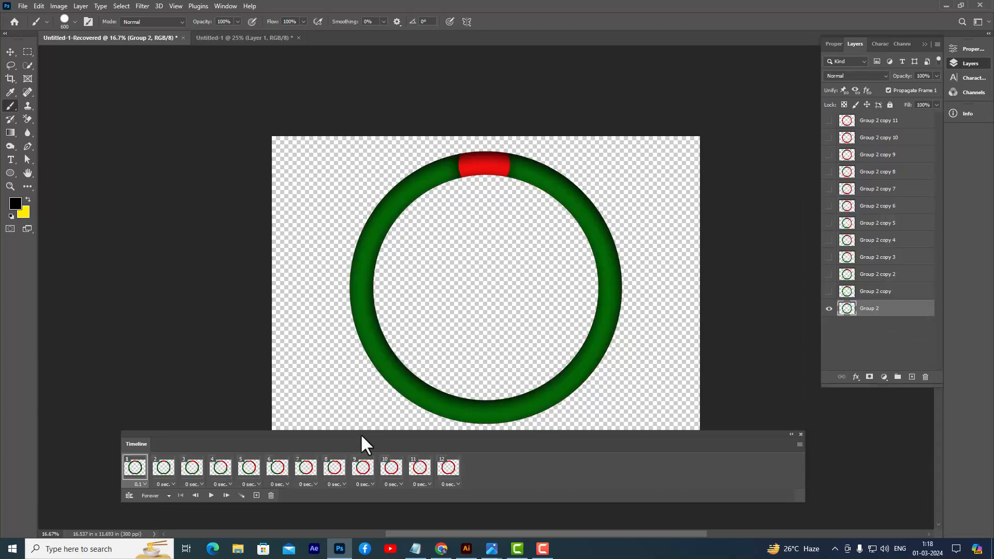
pyautogui.moveTo(362, 435); pyautogui.dragTo(478, 442)
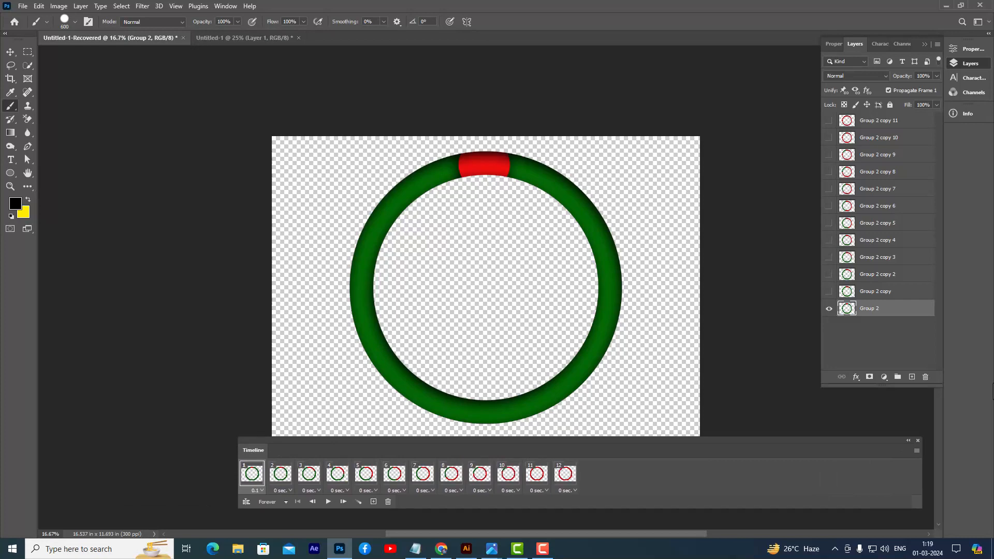
pyautogui.moveTo(385, 442); pyautogui.dragTo(378, 444)
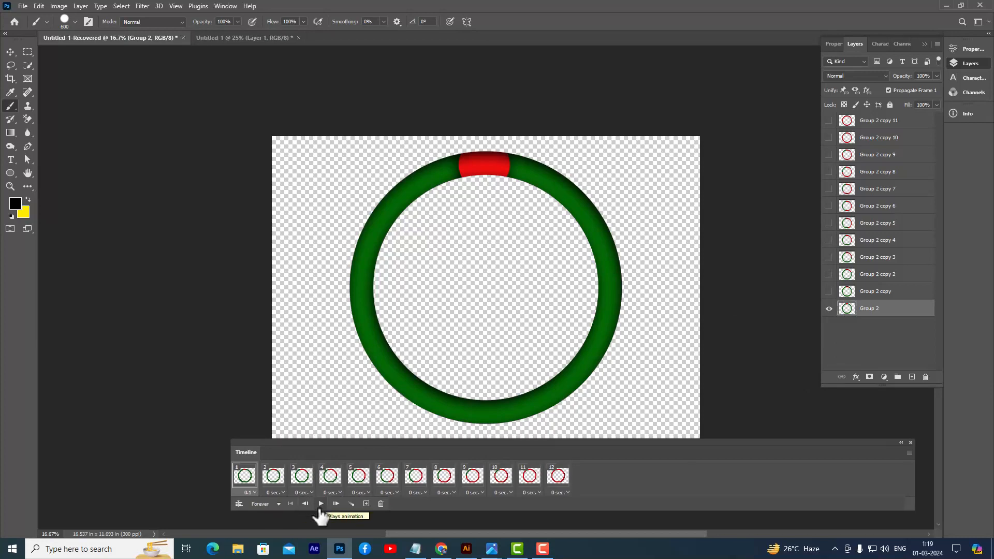
# Set the first frame to no delay, preview the animation, and return to the first frame.
pyautogui.click(253, 493)
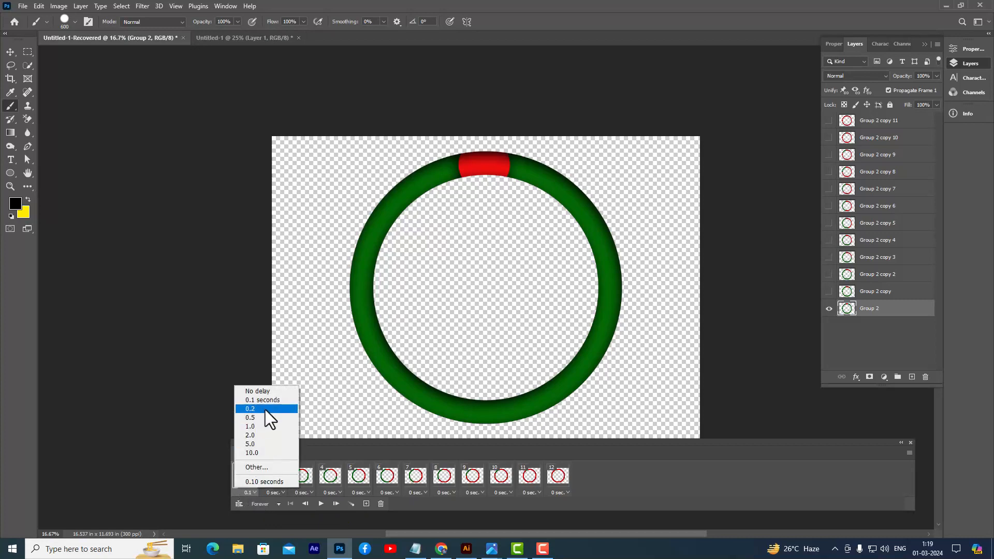
pyautogui.click(266, 392)
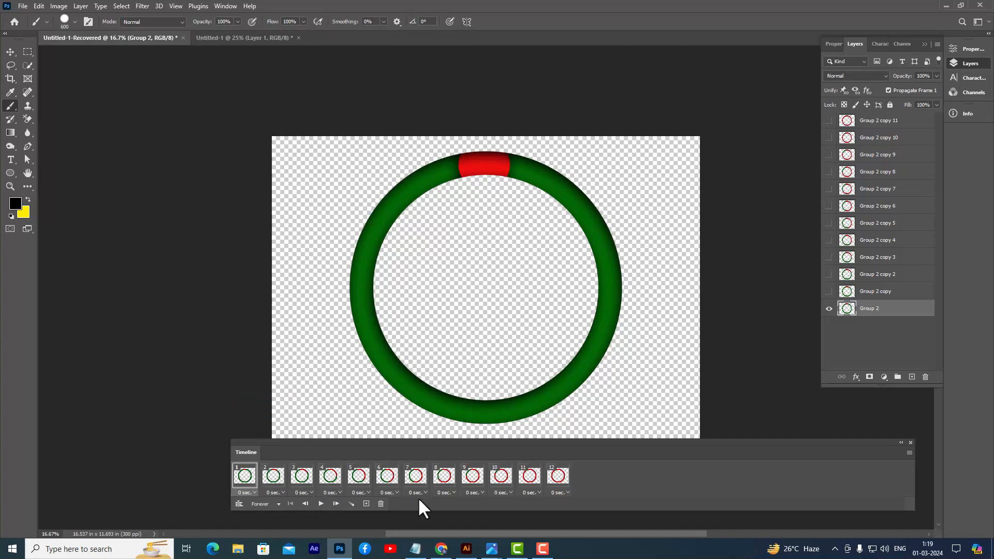
pyautogui.click(321, 505)
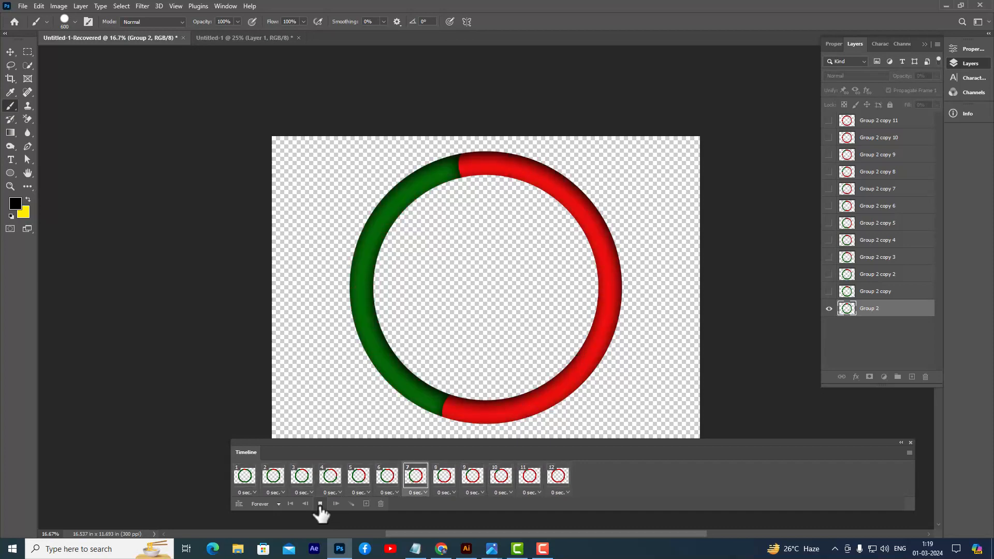
pyautogui.click(320, 505)
pyautogui.click(245, 482)
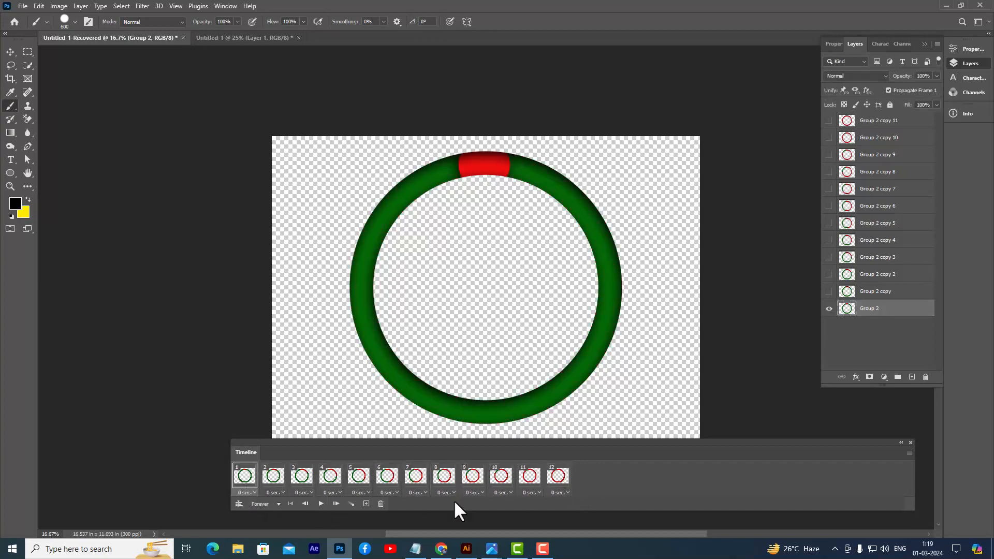
# Set the delay of all 12 frames to 0.1 seconds, preview the animation, and return to the first frame.
pyautogui.moveTo(491, 440); pyautogui.dragTo(473, 433)
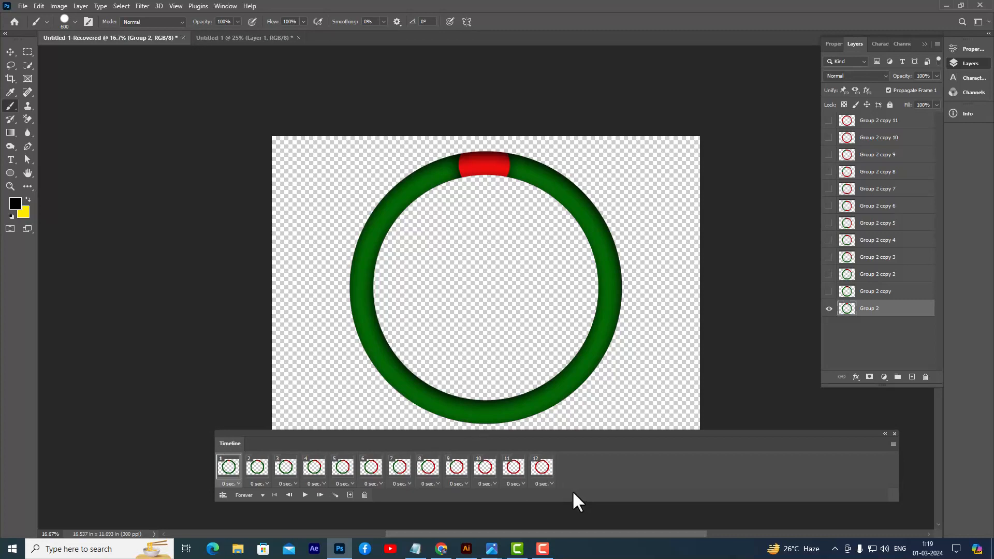
pyautogui.keyDown('shift'); pyautogui.click(547, 474); pyautogui.keyUp('shift')
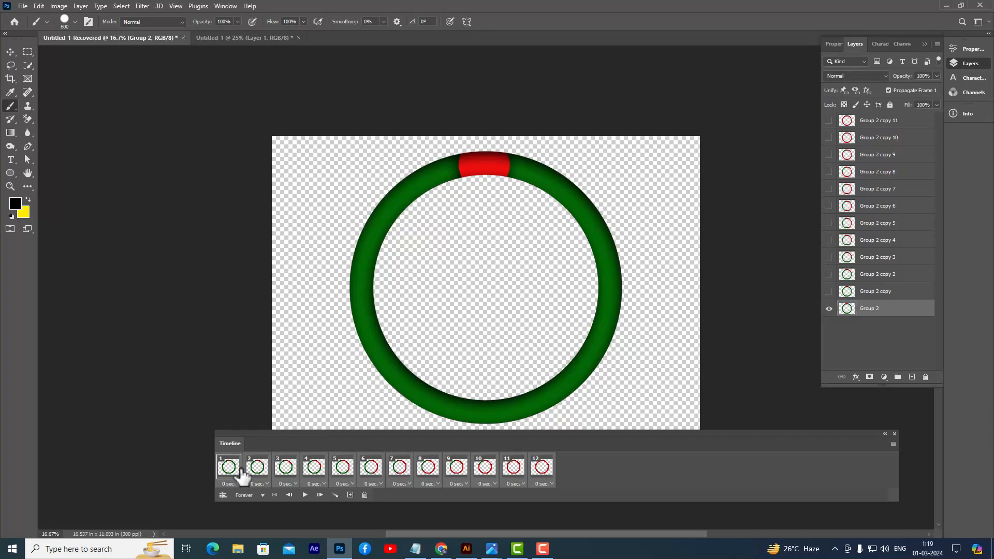
pyautogui.click(551, 483)
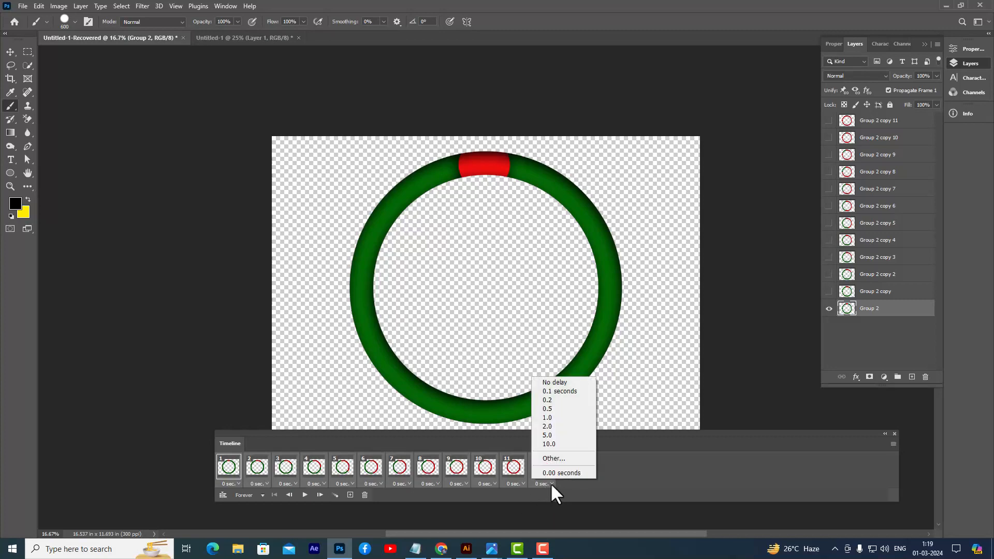
pyautogui.click(570, 392)
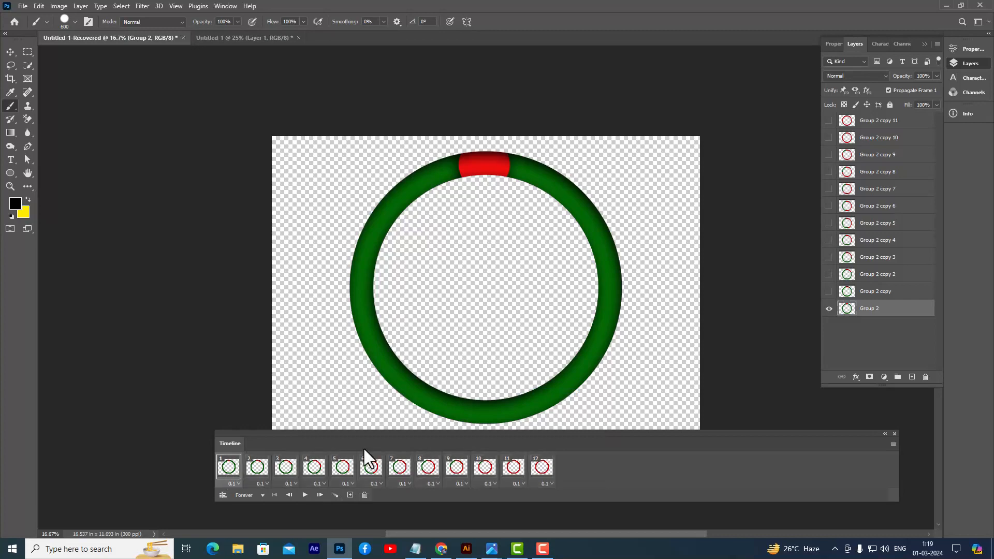
pyautogui.moveTo(384, 430); pyautogui.dragTo(409, 455)
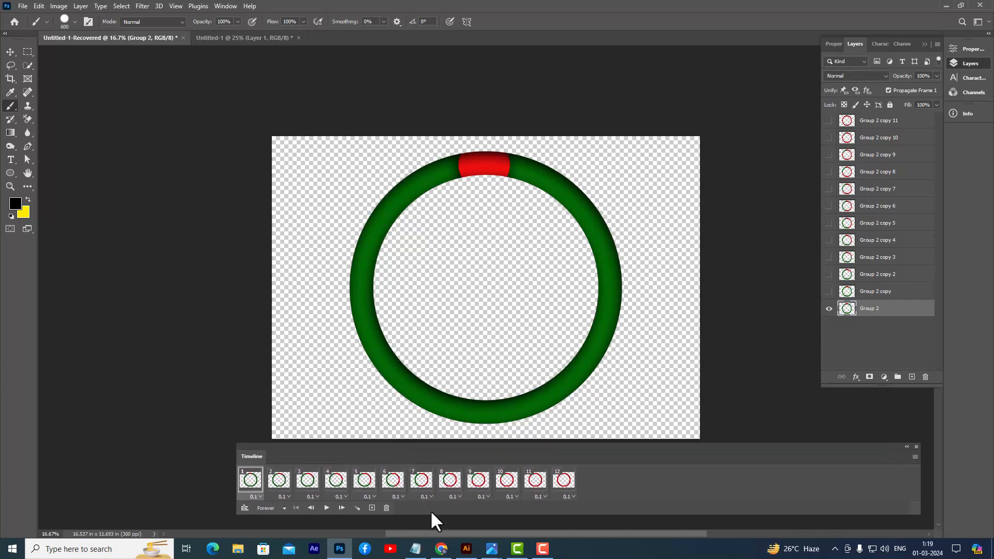
pyautogui.click(326, 508)
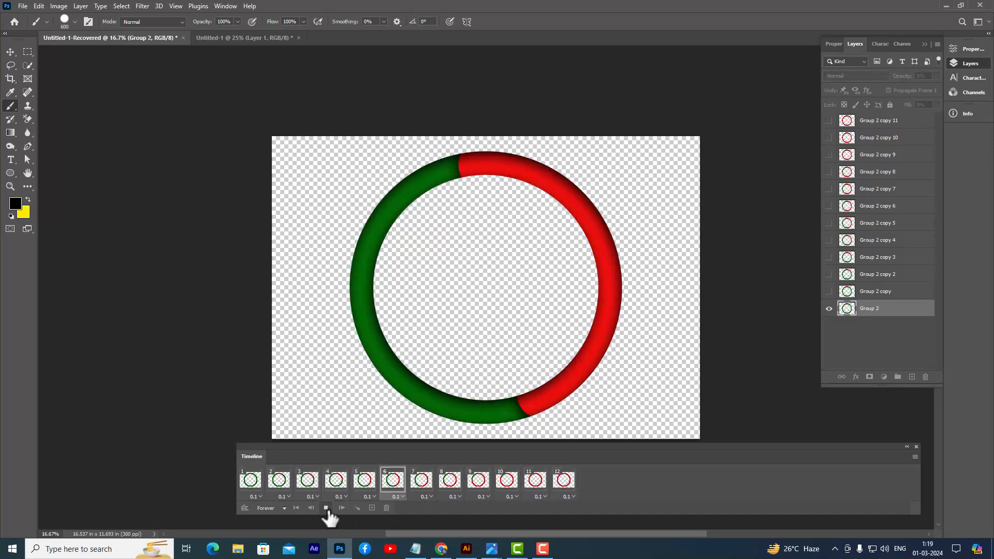
pyautogui.click(256, 490)
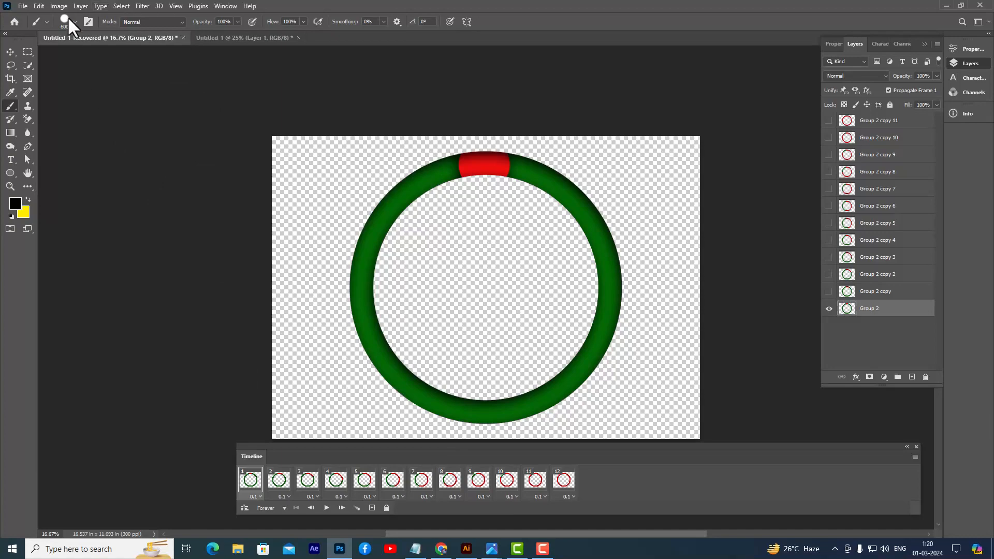
# Start saving a copy of the document to the Desktop with GIF as the file format.
pyautogui.click(24, 7)
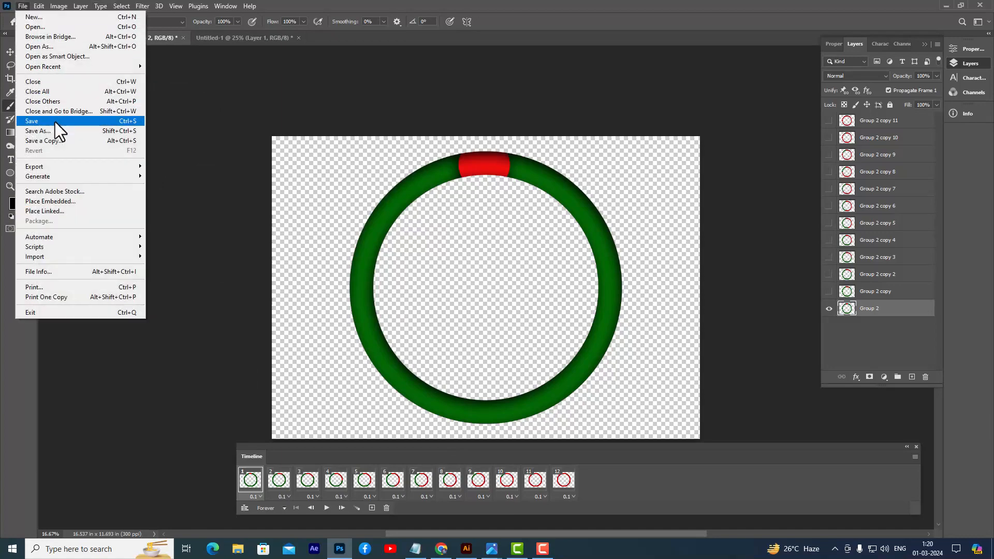
pyautogui.click(64, 133)
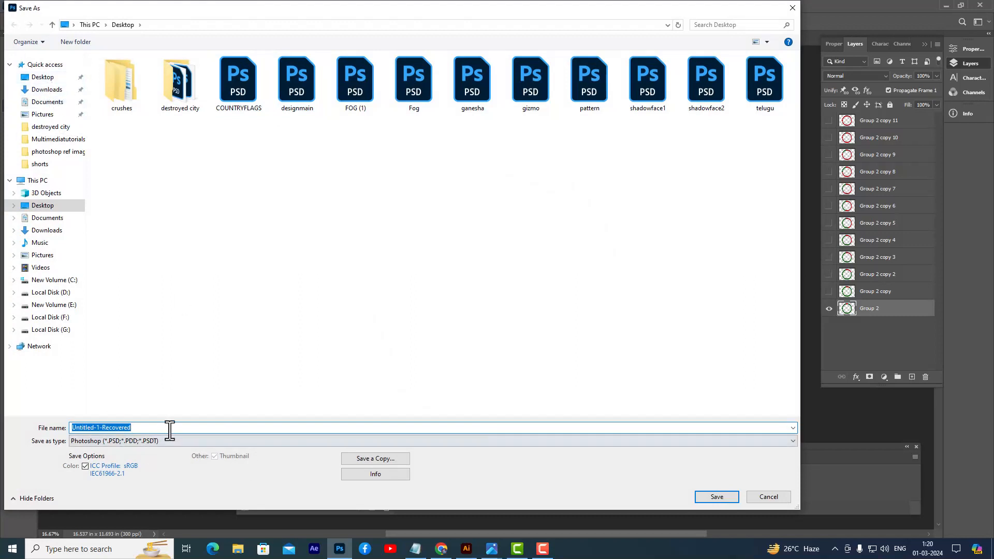
pyautogui.click(135, 440)
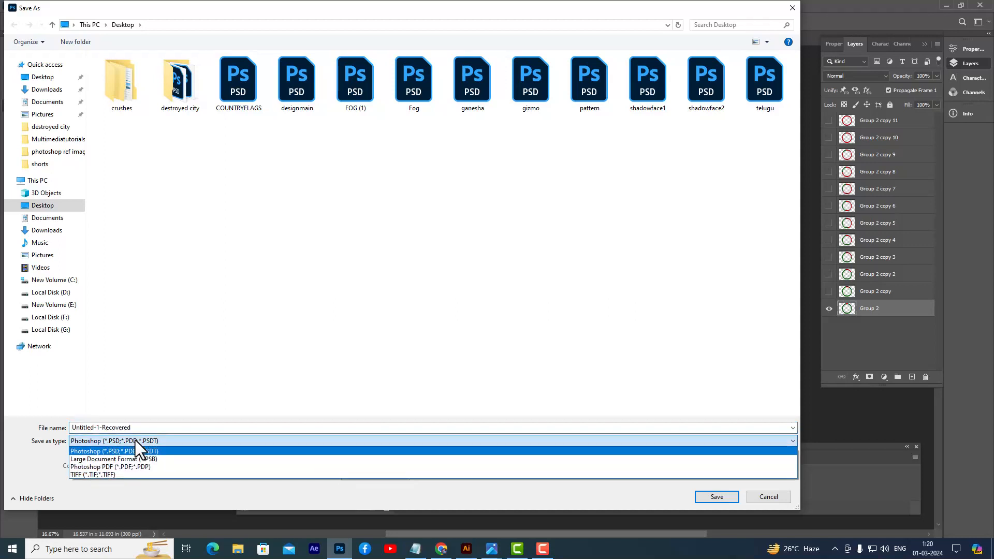
pyautogui.click(134, 439)
pyautogui.click(360, 457)
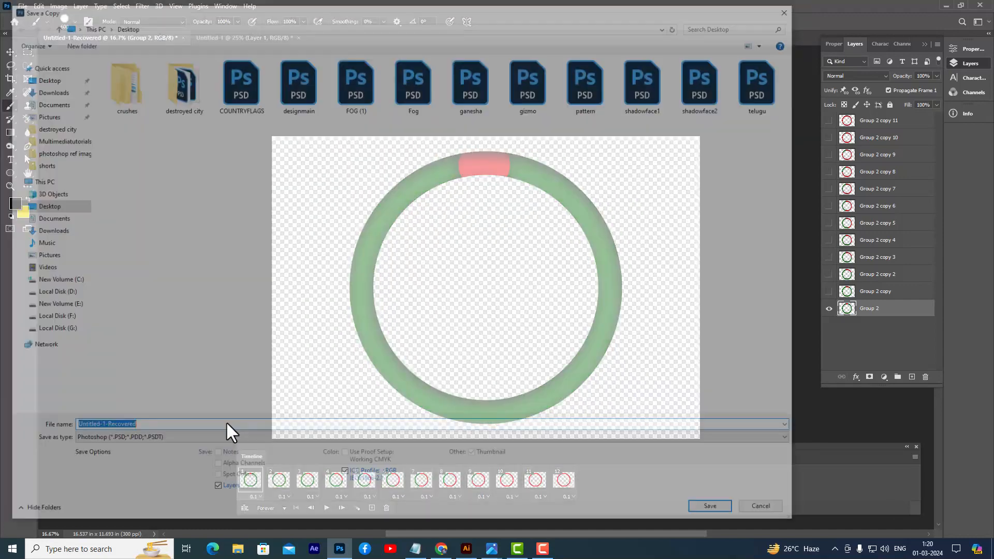
pyautogui.click(137, 440)
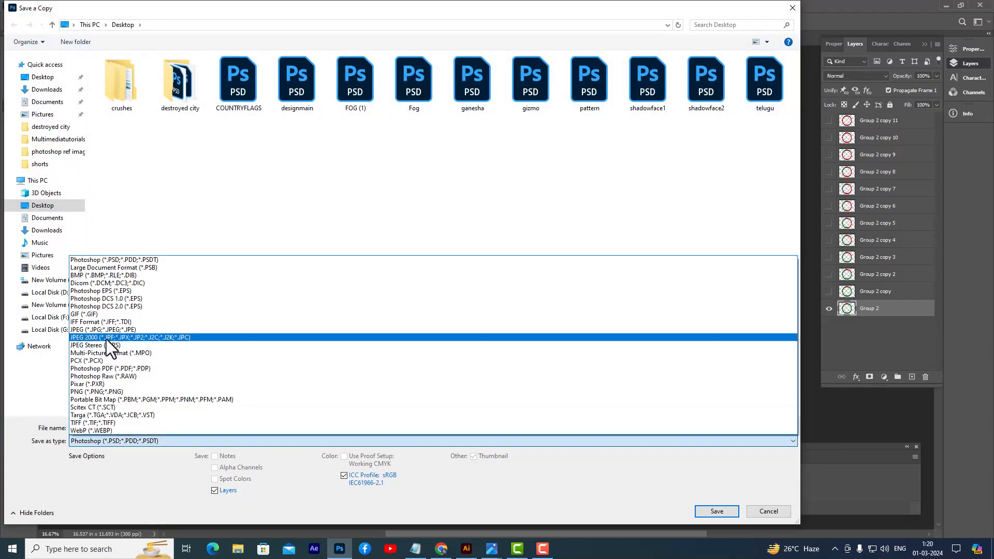
pyautogui.click(94, 314)
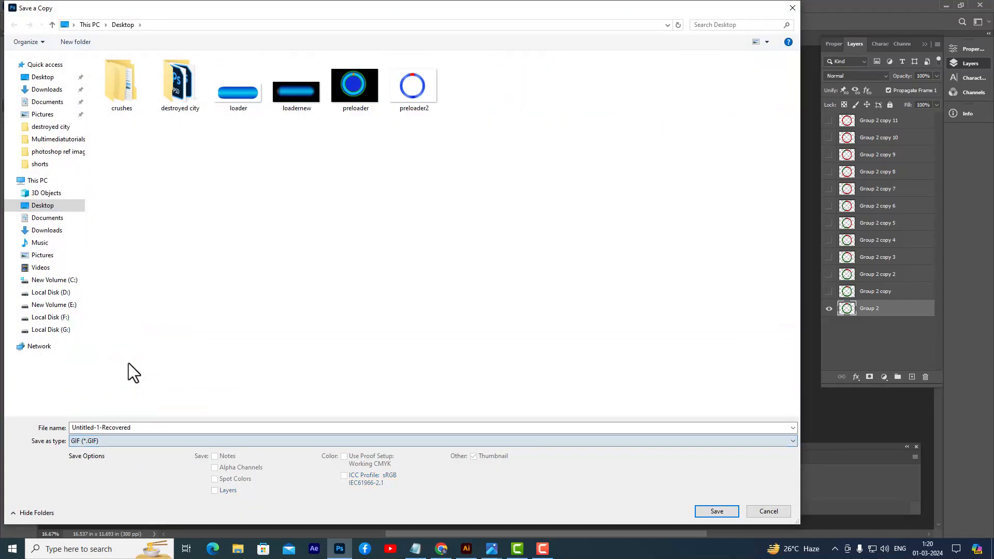
# Name the GIF copy preloadercircle and save it, accepting the GIF save options as offered.
pyautogui.doubleClick(176, 427)
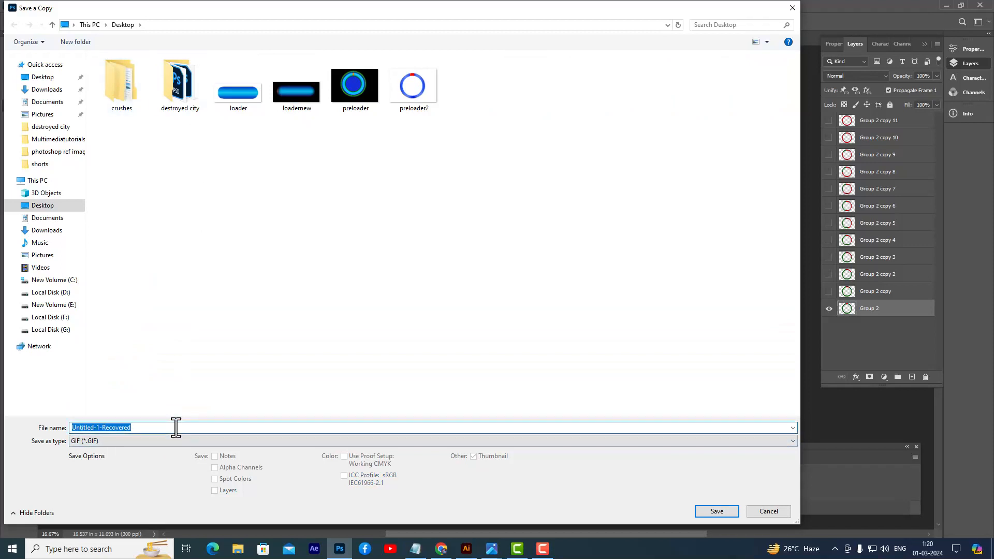
pyautogui.write('preloader')
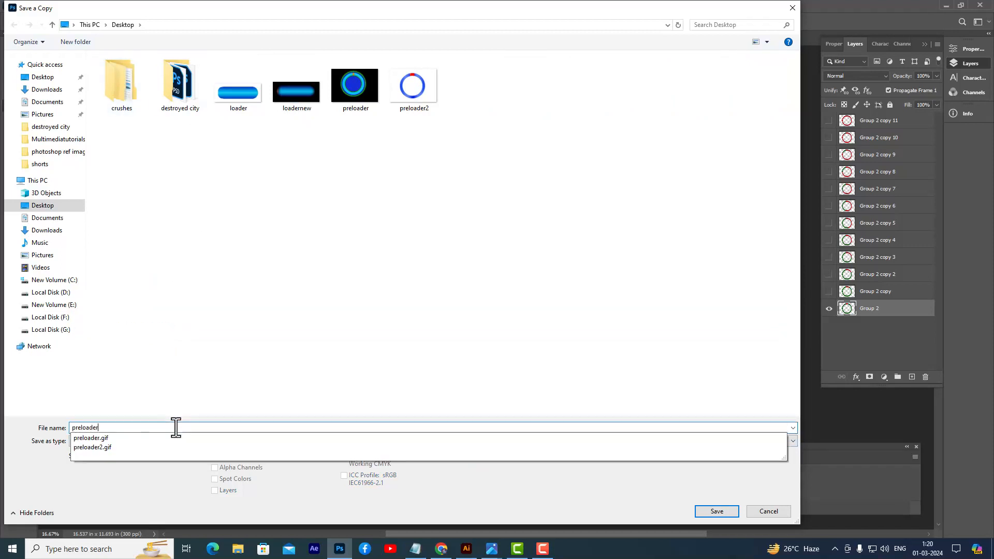
pyautogui.write('circle')
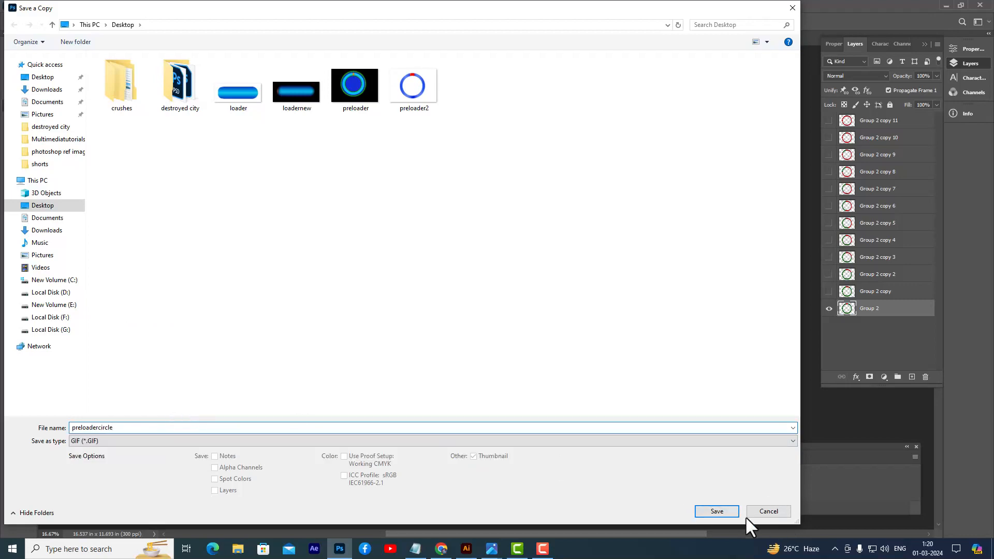
pyautogui.click(726, 512)
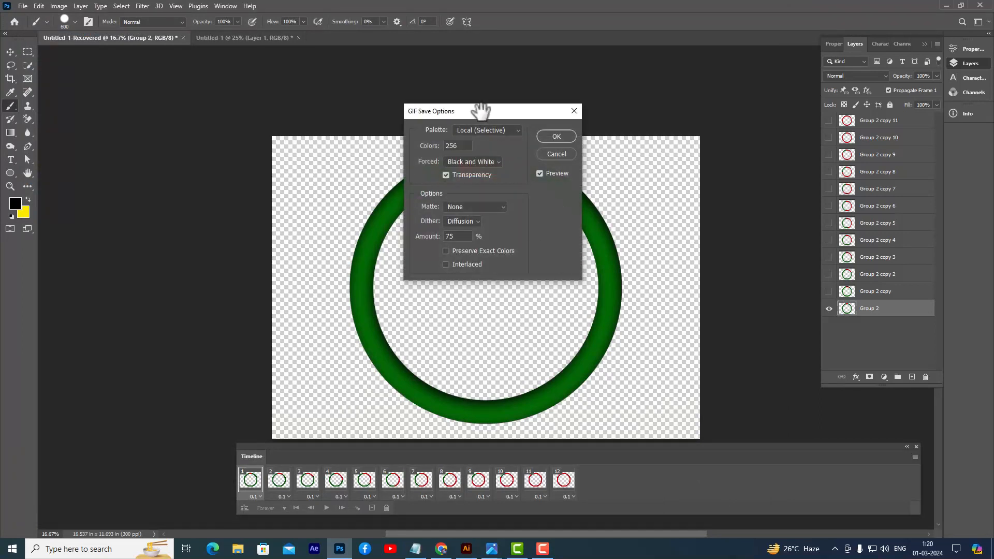
pyautogui.moveTo(486, 111); pyautogui.dragTo(573, 115)
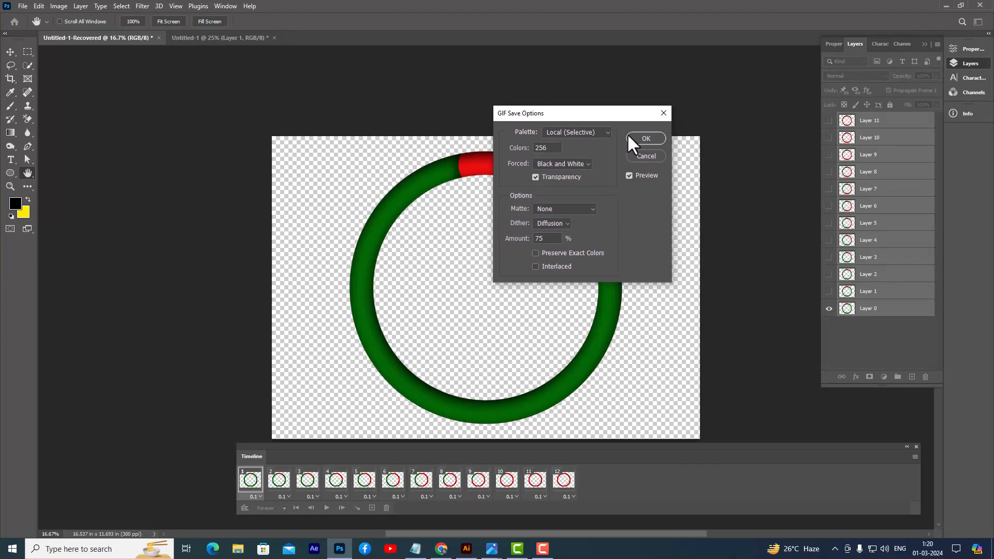
pyautogui.click(648, 138)
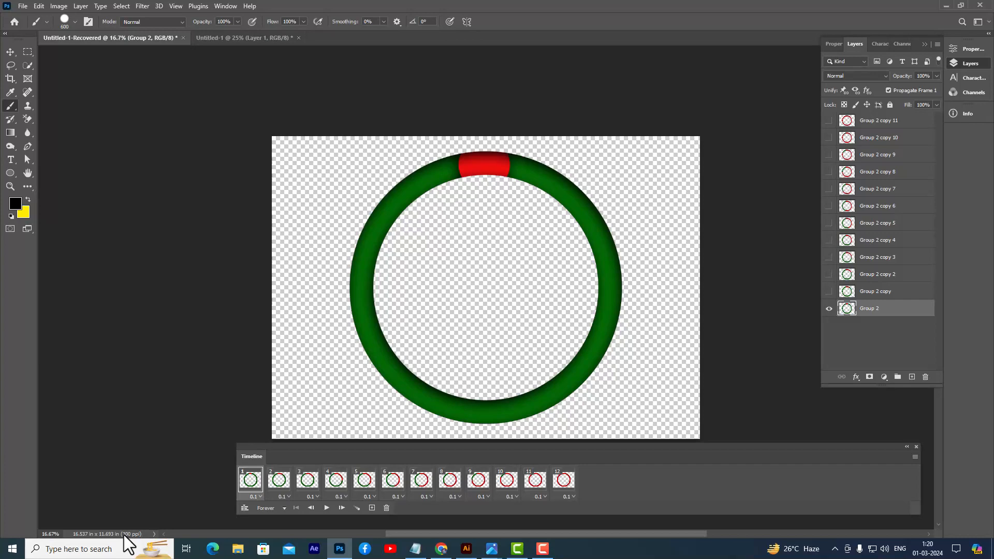
# Switch to the Windows desktop and open the saved preloadercircle GIF with Photos to check the animation.
pyautogui.click(946, 5)
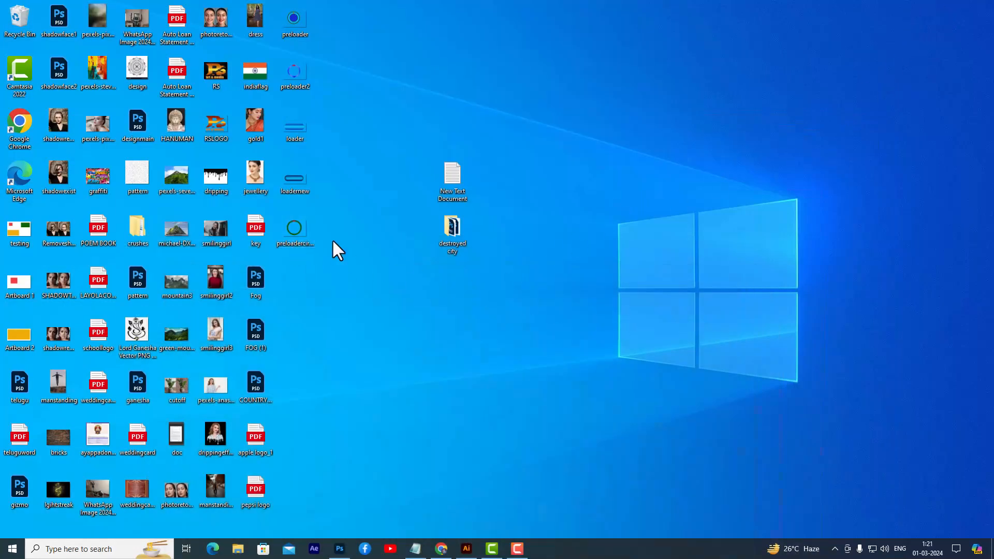
pyautogui.rightClick(291, 229)
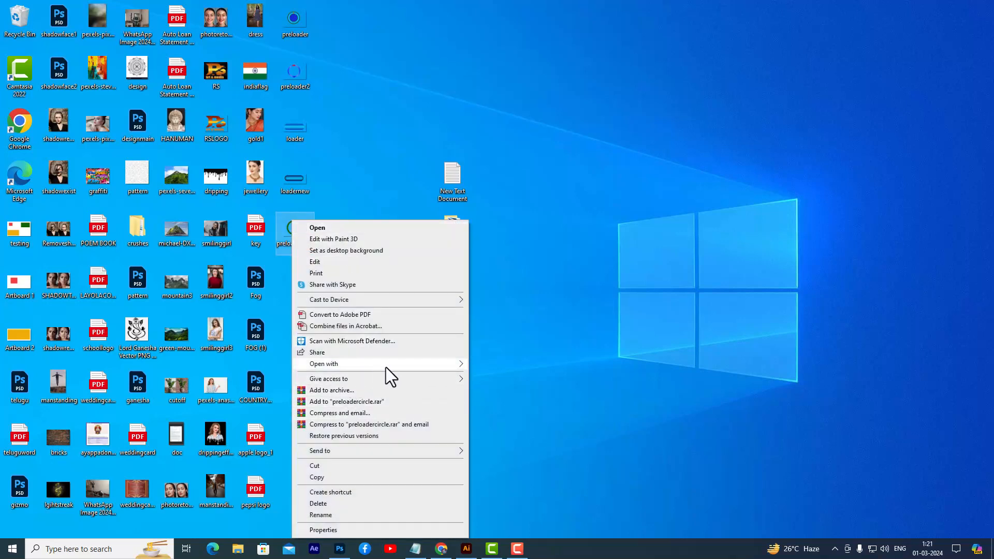
pyautogui.moveTo(444, 365)
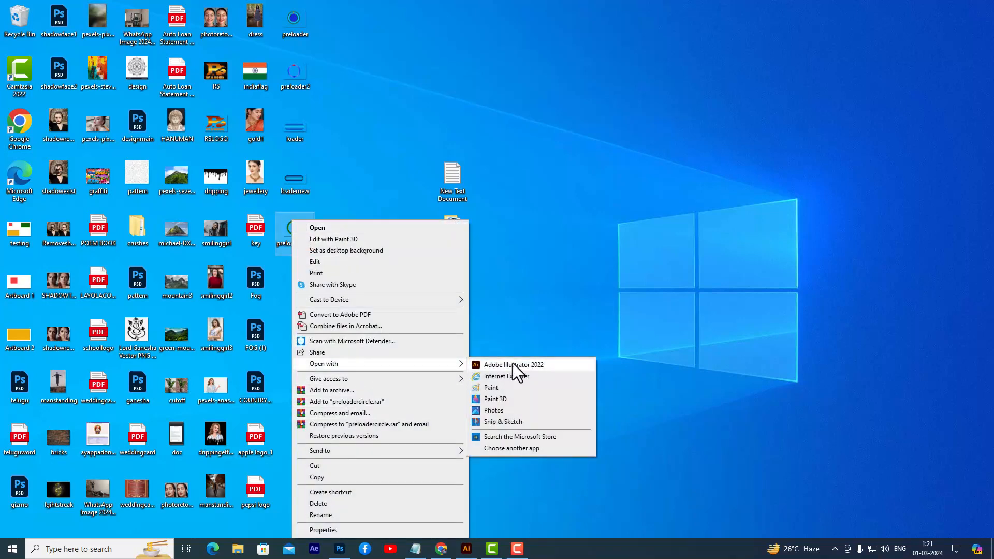
pyautogui.click(498, 409)
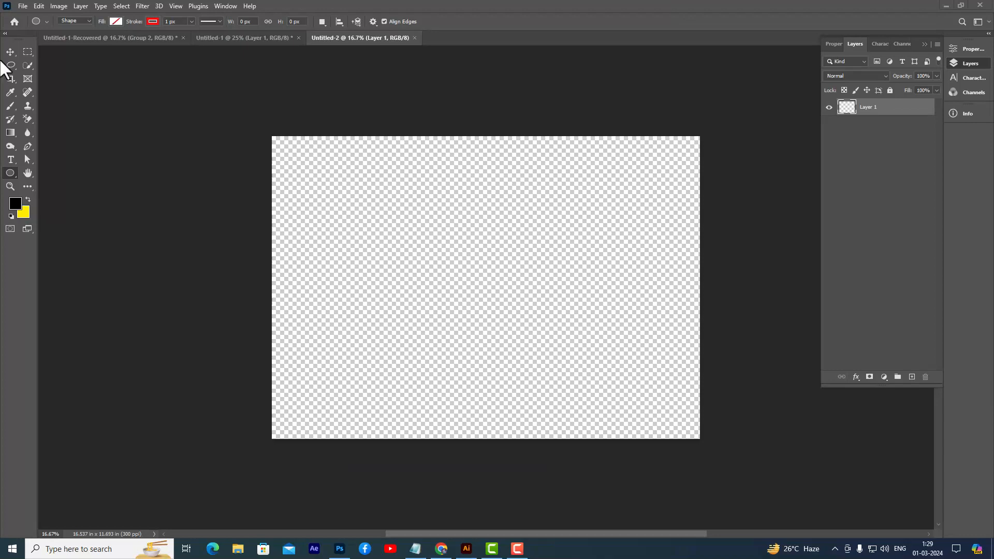
# Draw a horizontal rectangle shape about 3376 by 1092 px across the middle of the blank Untitled-2 canvas.
pyautogui.rightClick(9, 173)
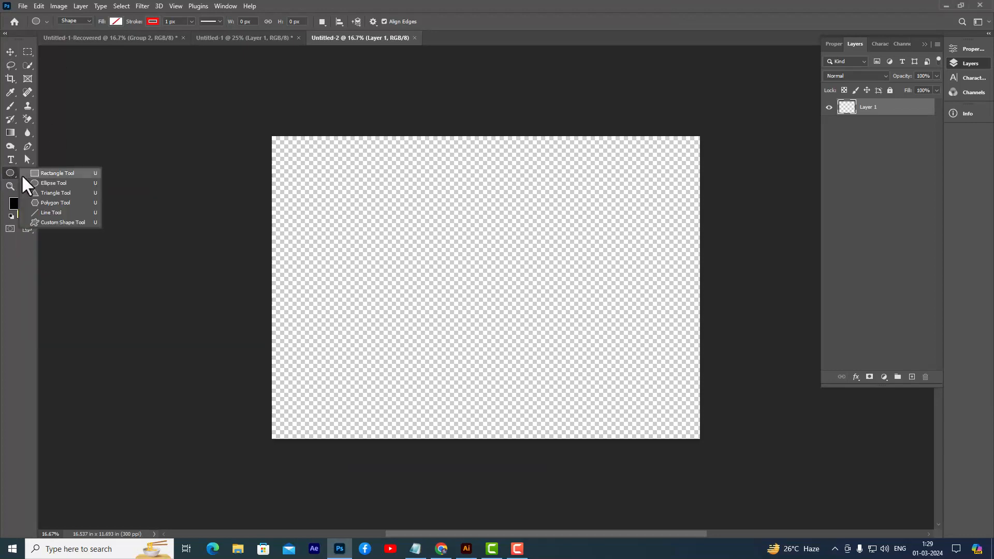
pyautogui.click(61, 174)
pyautogui.moveTo(347, 238); pyautogui.dragTo(638, 333)
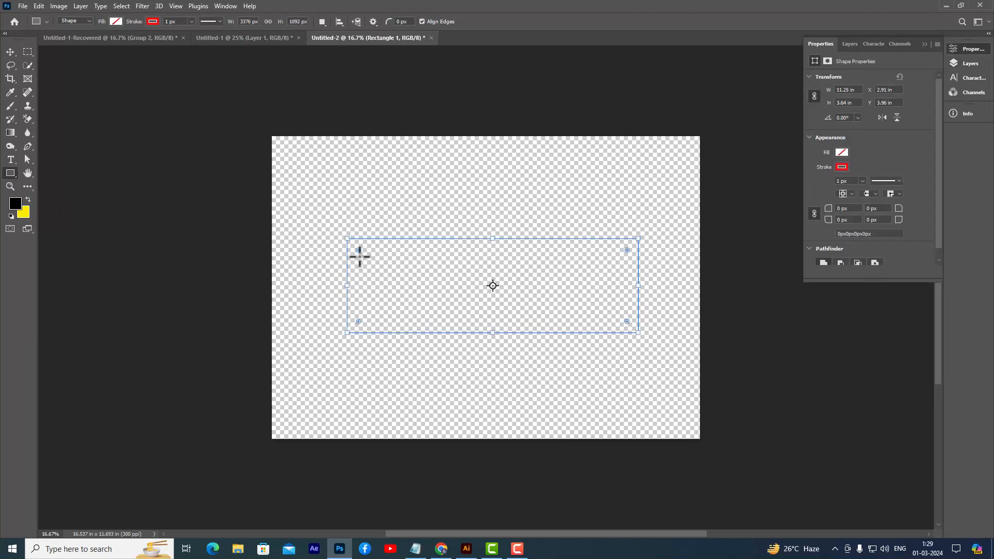
# Round all four corners of the rectangle to a radius of about 1.82 in, forming a pill shape.
pyautogui.moveTo(359, 251); pyautogui.dragTo(395, 285)
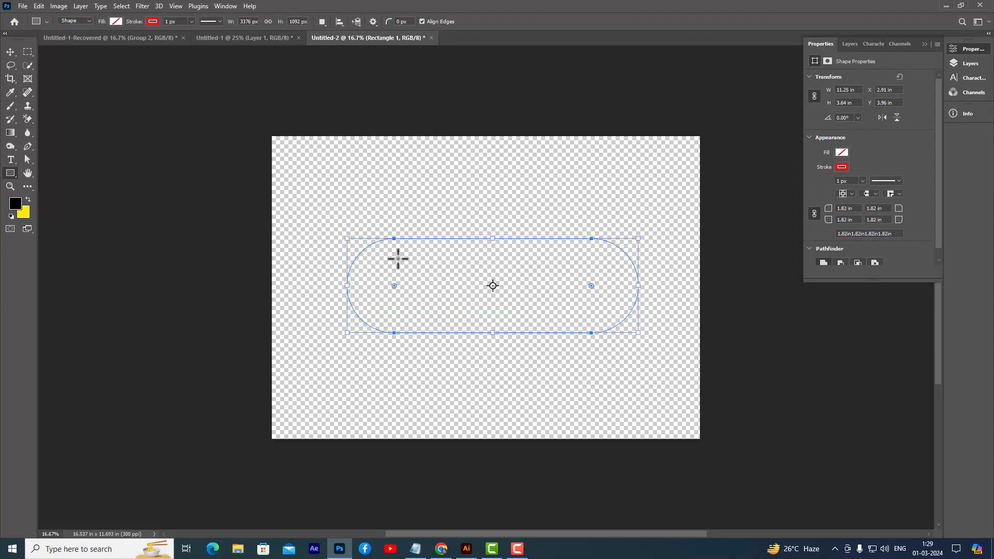
pyautogui.click(10, 52)
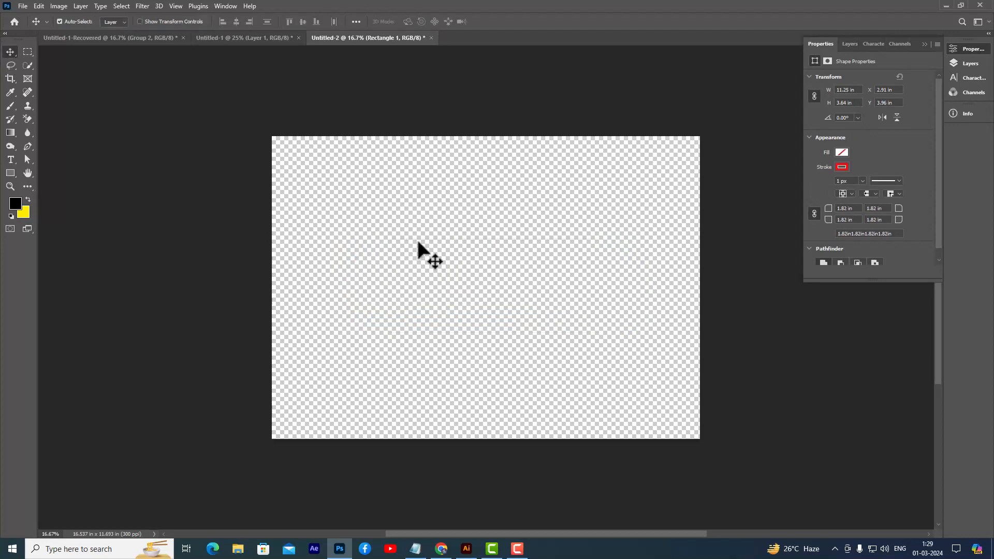
pyautogui.click(850, 44)
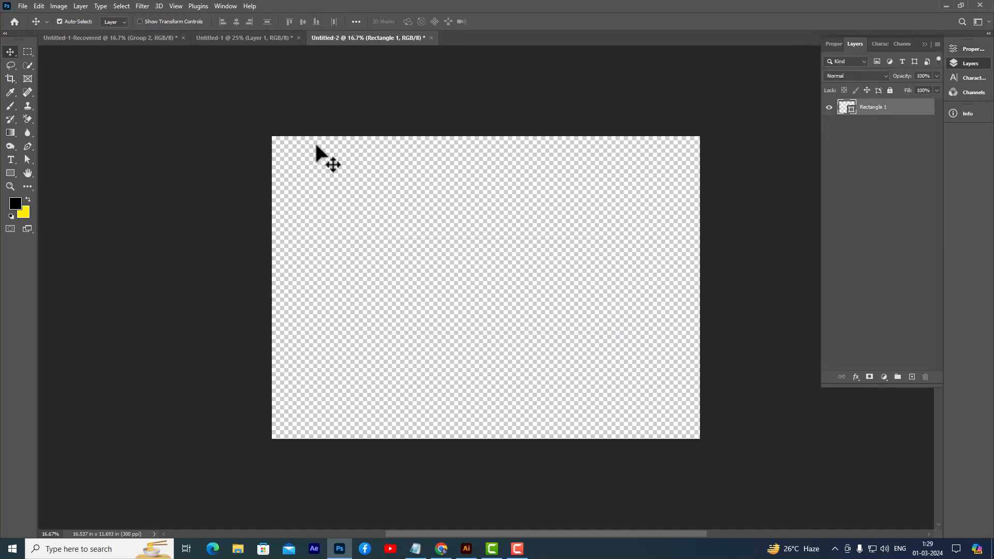
# Fill the rounded rectangle with dark green and remove its red stroke.
pyautogui.click(11, 172)
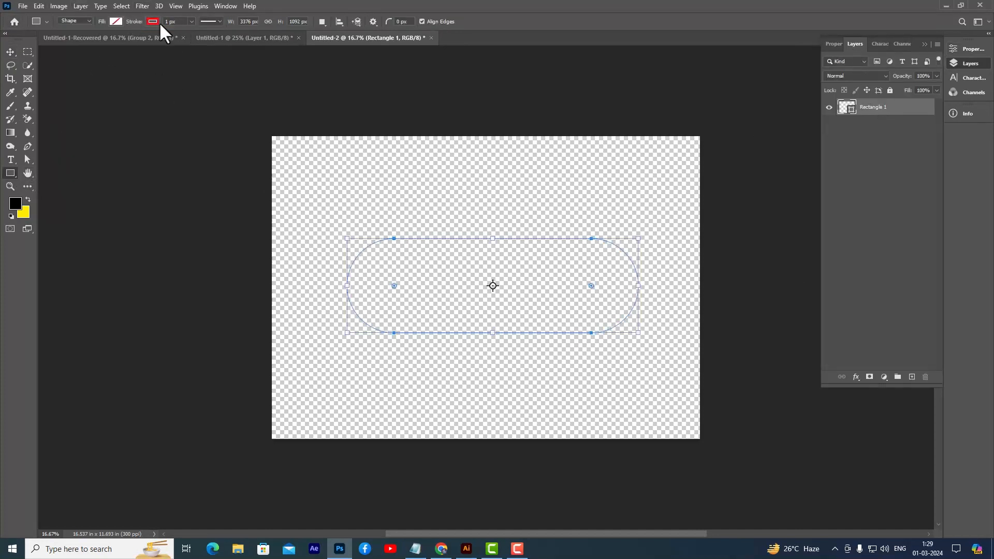
pyautogui.click(116, 21)
pyautogui.click(52, 77)
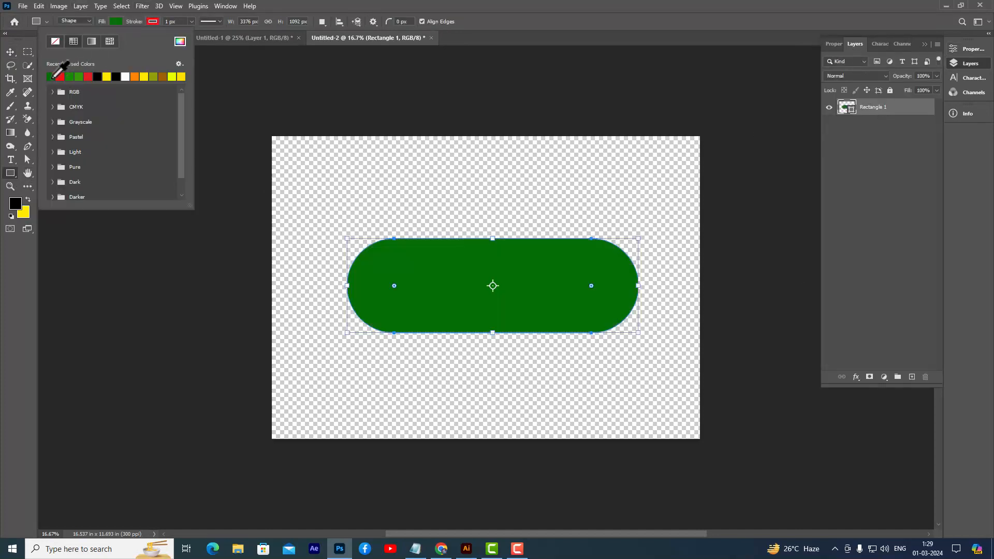
pyautogui.click(152, 22)
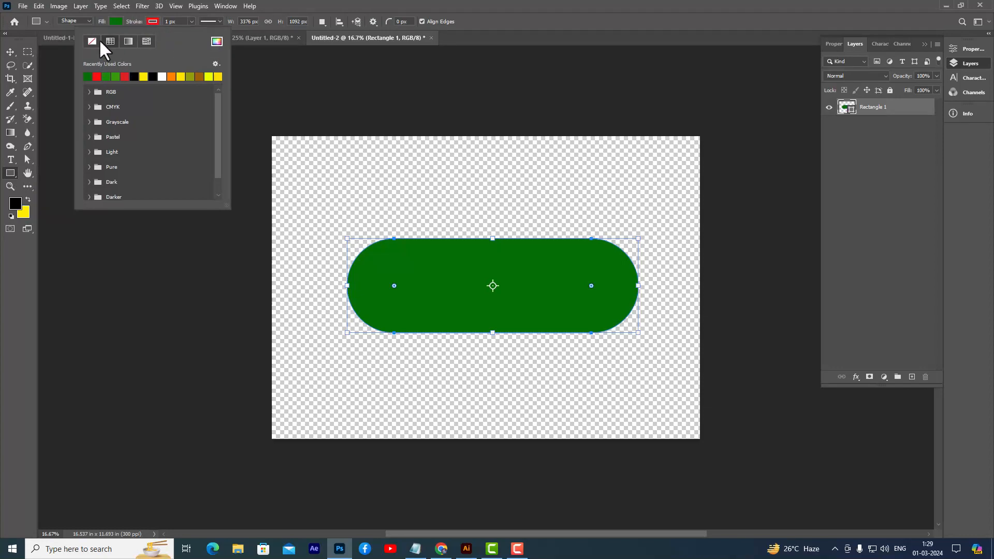
pyautogui.click(533, 17)
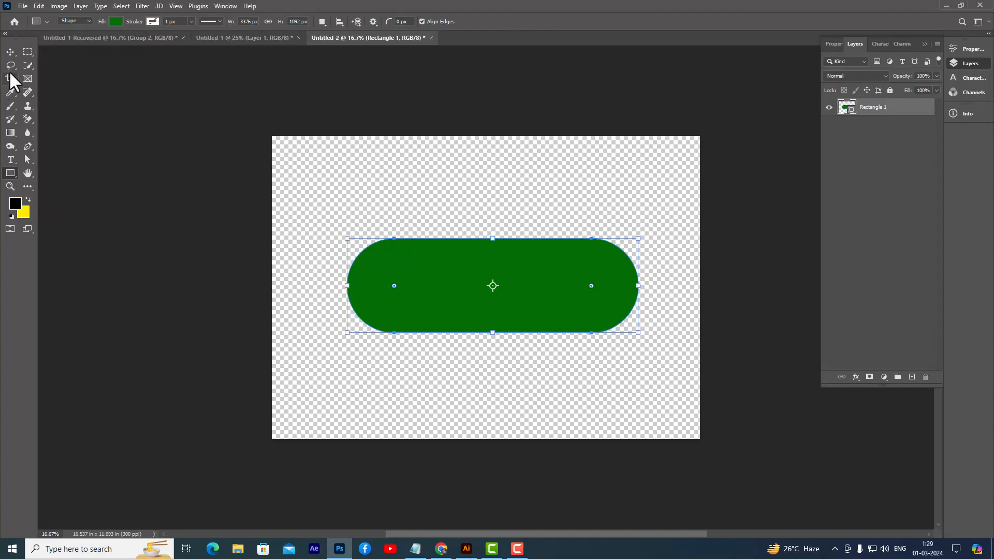
# Center the green shape on the canvas and scale it up from its center to about 4500 by 1455 px.
pyautogui.click(9, 51)
pyautogui.moveTo(511, 271)
pyautogui.mouseDown()
pyautogui.moveTo(501, 291)
pyautogui.moveTo(495, 266)
pyautogui.mouseUp()
pyautogui.hotkey('ctrl', 't')
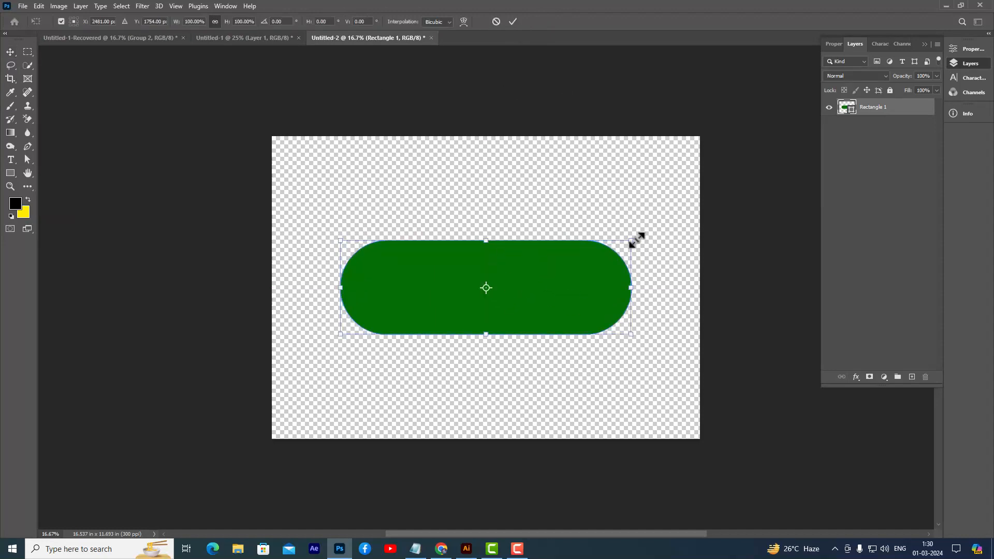
pyautogui.moveTo(634, 239); pyautogui.dragTo(678, 213)
pyautogui.click(9, 52)
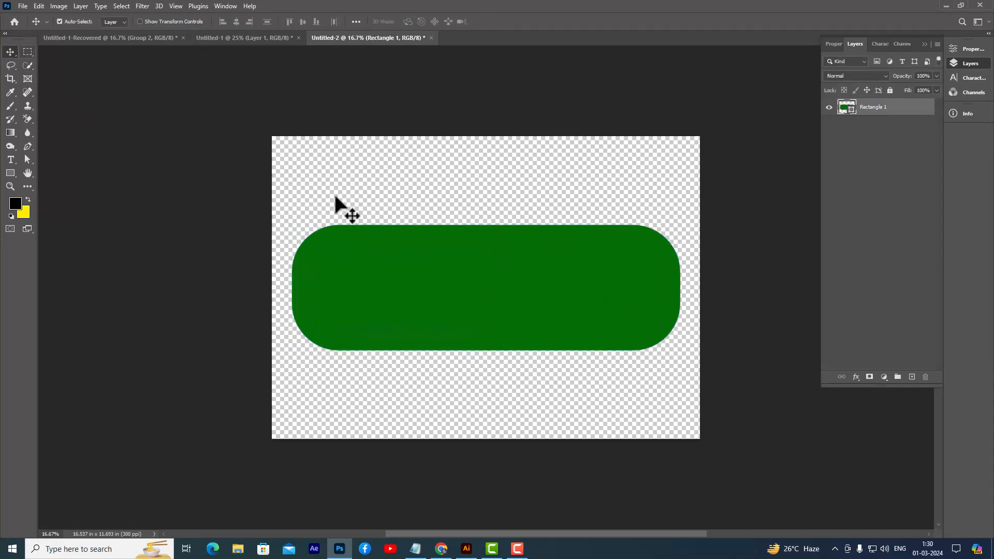
pyautogui.moveTo(518, 268); pyautogui.dragTo(520, 272)
# Apply an Inner Shadow to the Rectangle 1 layer with distance 55 px and size 250 px, leaving Inner Glow off.
pyautogui.doubleClick(894, 108)
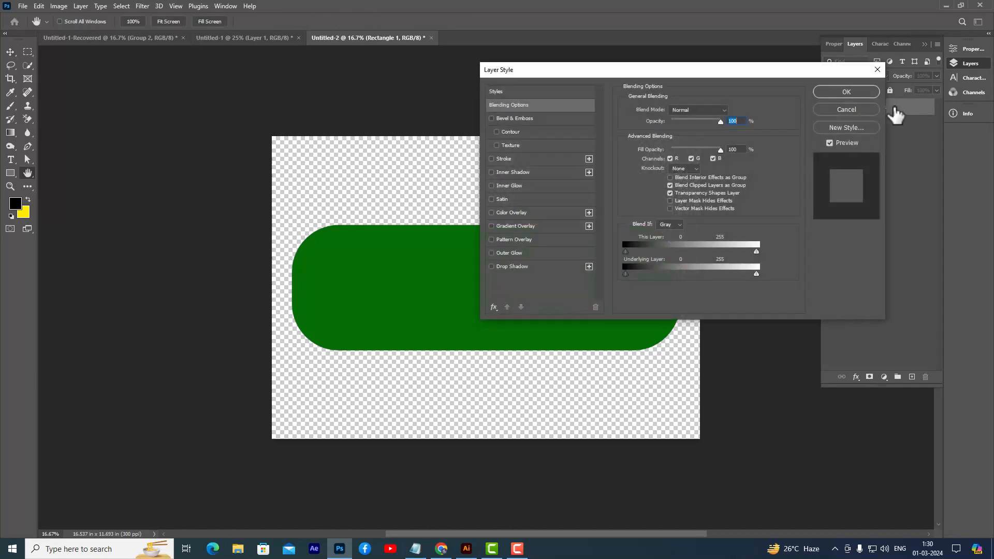
pyautogui.moveTo(532, 72); pyautogui.dragTo(624, 58)
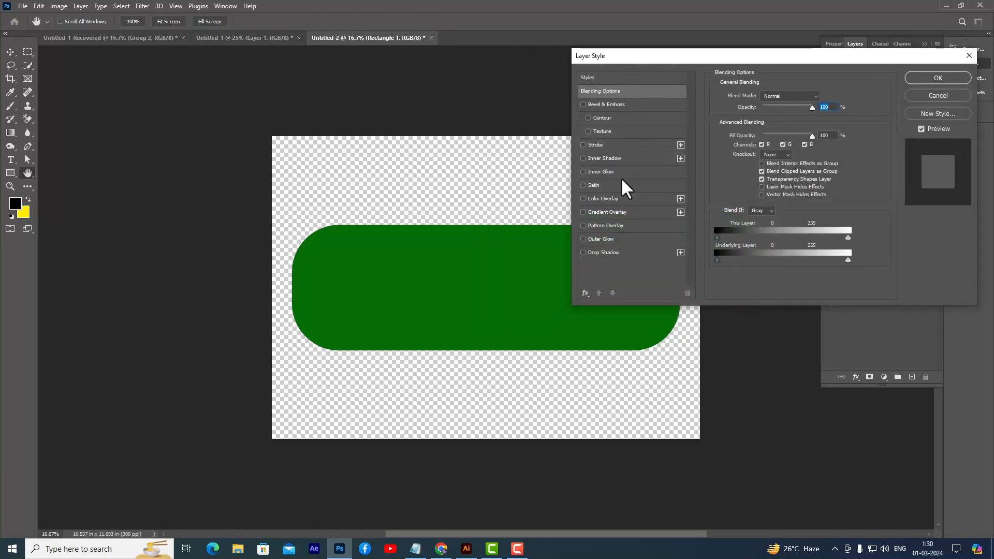
pyautogui.click(583, 158)
pyautogui.click(644, 167)
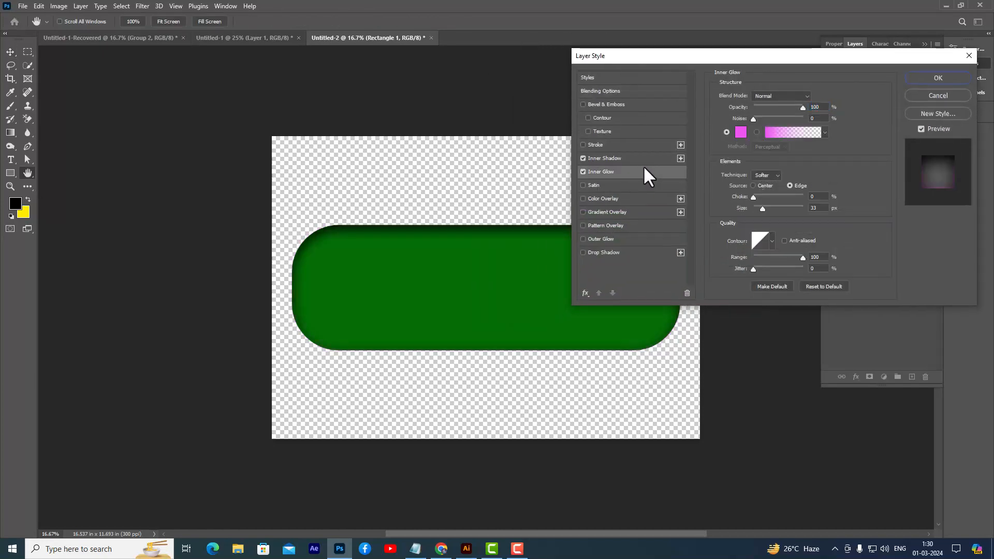
pyautogui.click(638, 158)
pyautogui.click(584, 172)
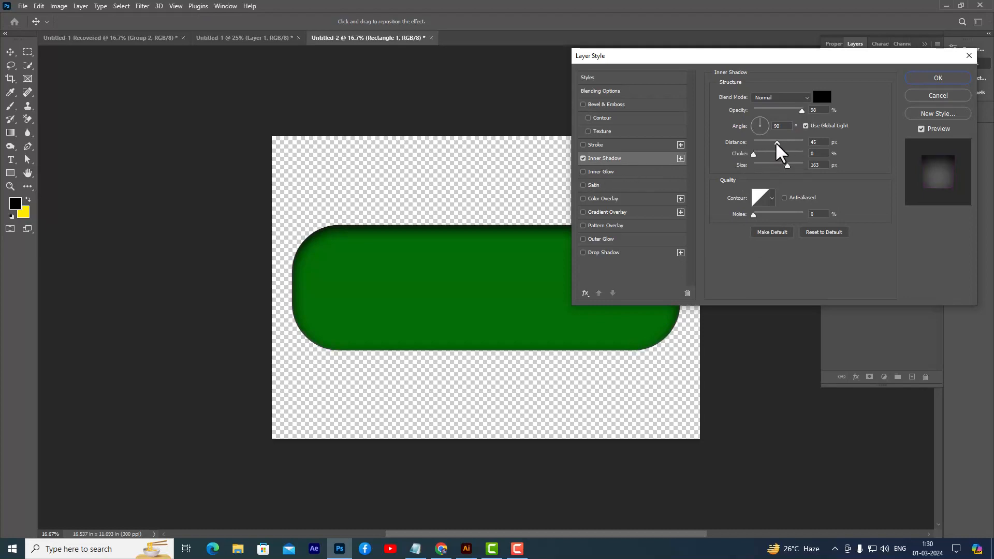
pyautogui.moveTo(778, 143)
pyautogui.mouseDown()
pyautogui.moveTo(767, 144)
pyautogui.moveTo(783, 166)
pyautogui.moveTo(771, 169)
pyautogui.moveTo(809, 170)
pyautogui.moveTo(778, 145)
pyautogui.moveTo(800, 143)
pyautogui.moveTo(782, 146)
pyautogui.mouseUp()
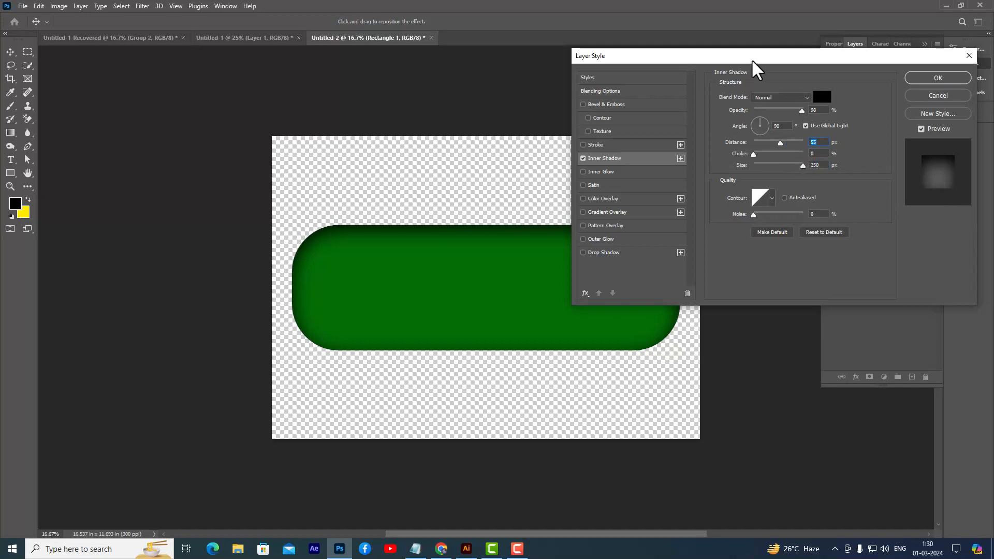
# Add a second Inner Shadow to the green shape with angle -94° and distance 37 px, and apply the layer style.
pyautogui.moveTo(754, 59); pyautogui.dragTo(821, 78)
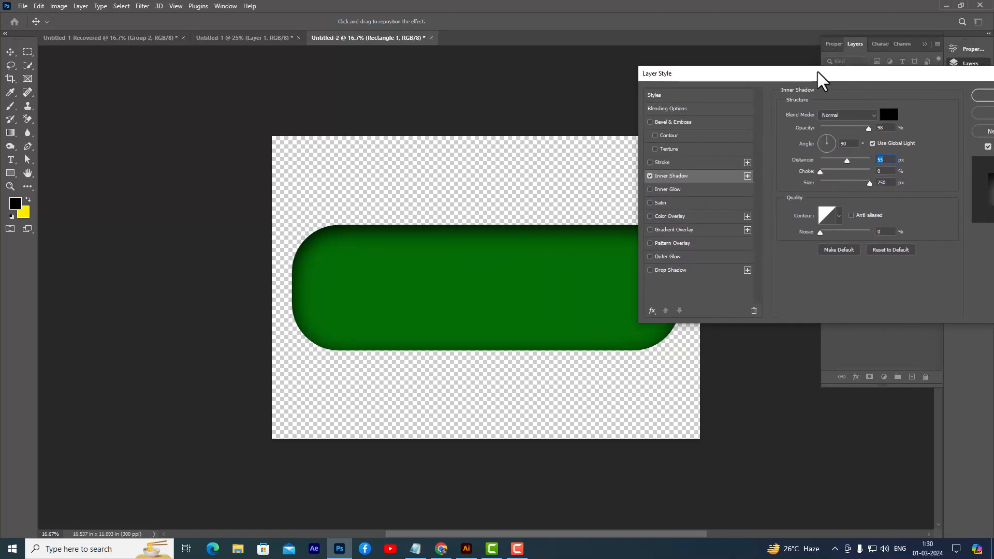
pyautogui.click(748, 175)
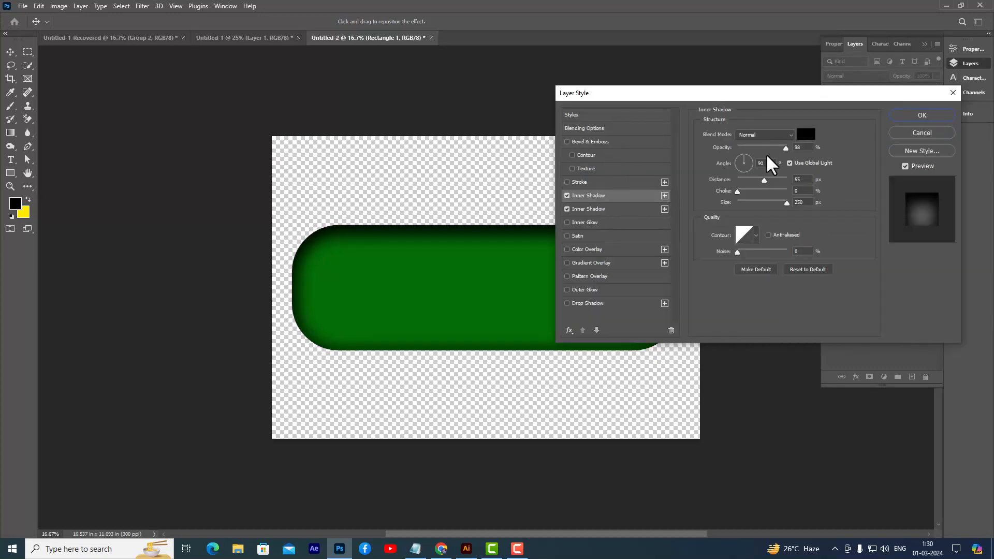
pyautogui.moveTo(743, 157); pyautogui.dragTo(745, 168)
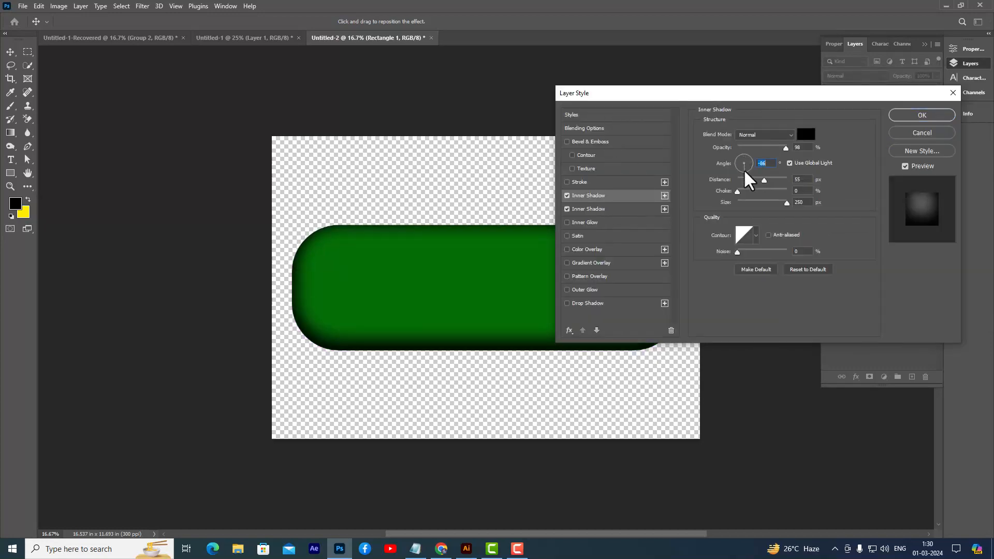
pyautogui.click(744, 172)
pyautogui.moveTo(764, 180); pyautogui.dragTo(757, 181)
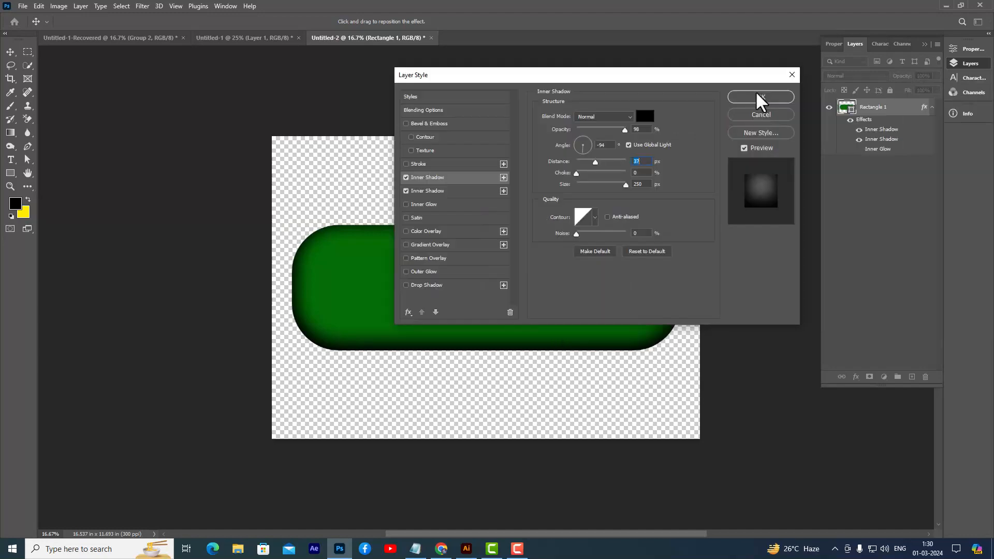
pyautogui.click(758, 95)
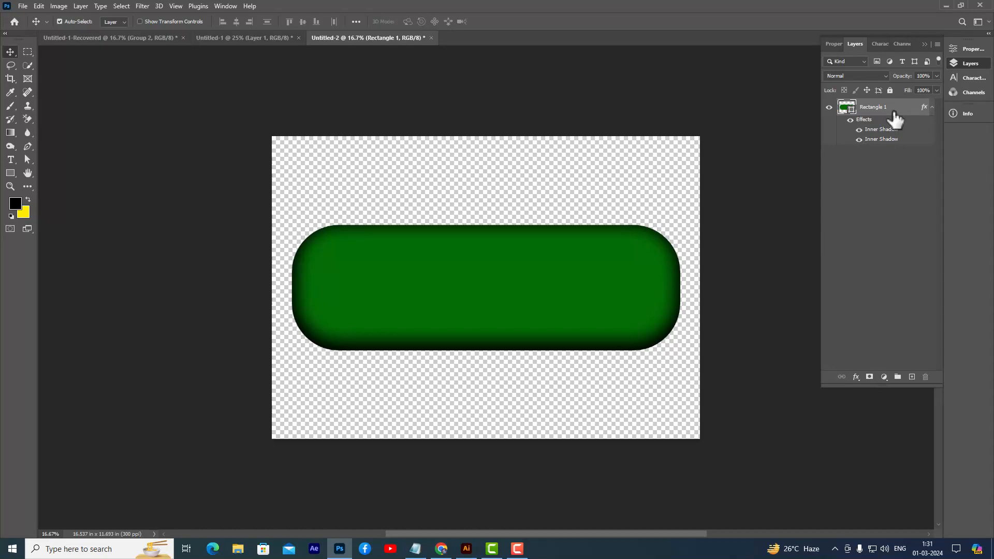
# Duplicate the green rectangle layer and change the copy's fill to red.
pyautogui.hotkey('ctrl', 'j')
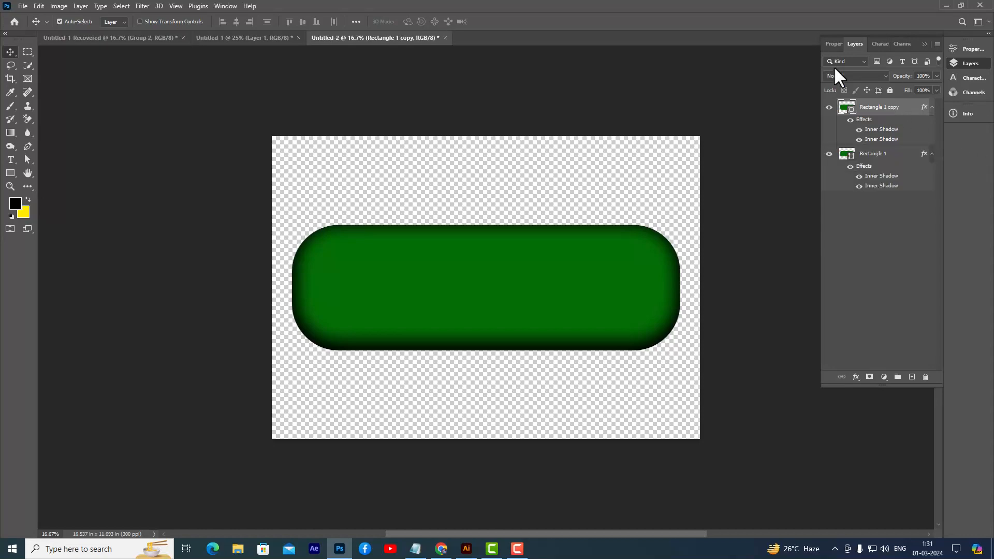
pyautogui.click(6, 172)
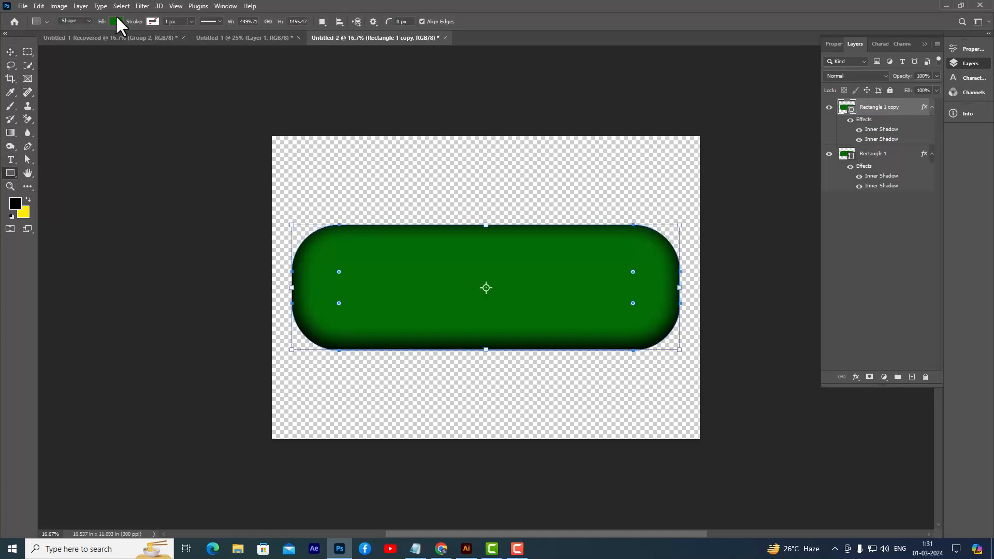
pyautogui.click(115, 21)
pyautogui.click(68, 77)
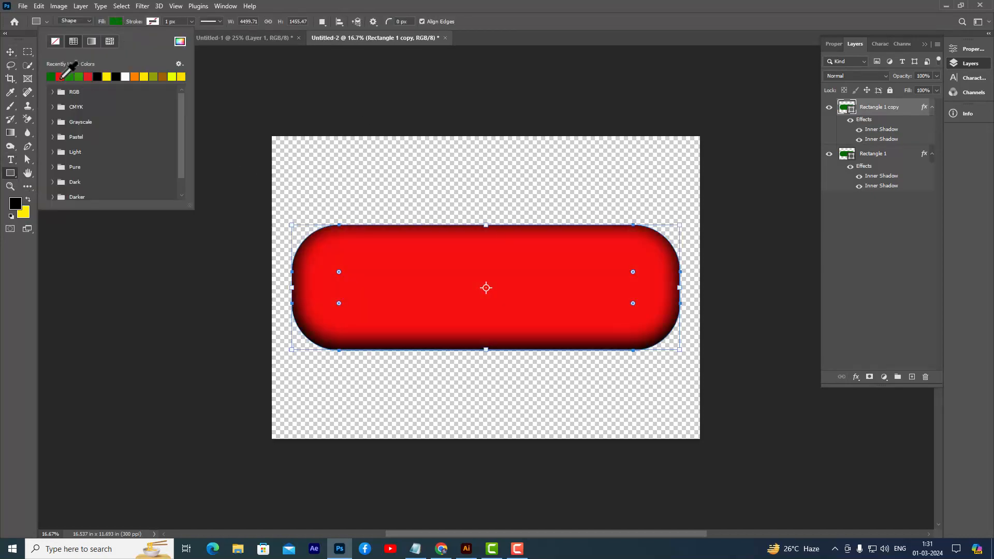
pyautogui.click(498, 2)
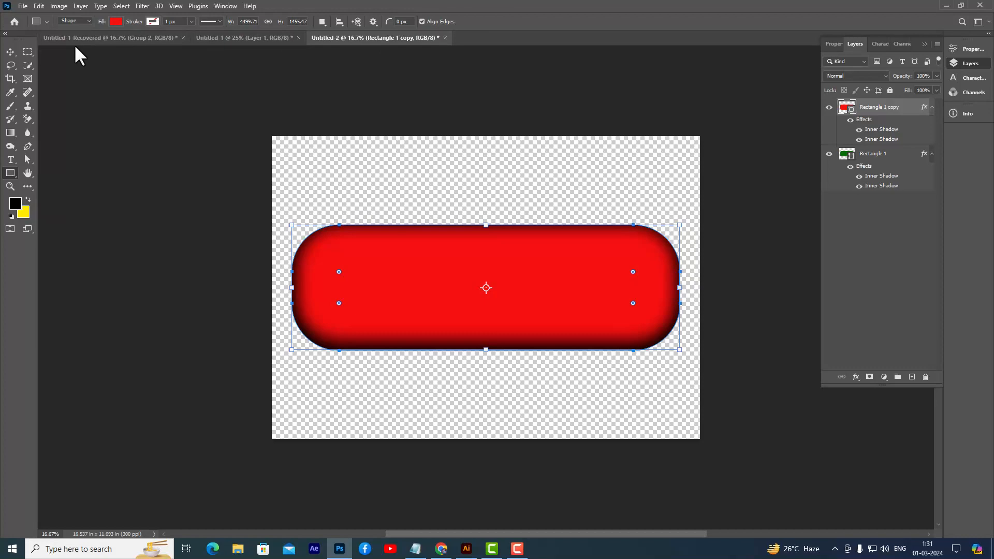
pyautogui.click(11, 51)
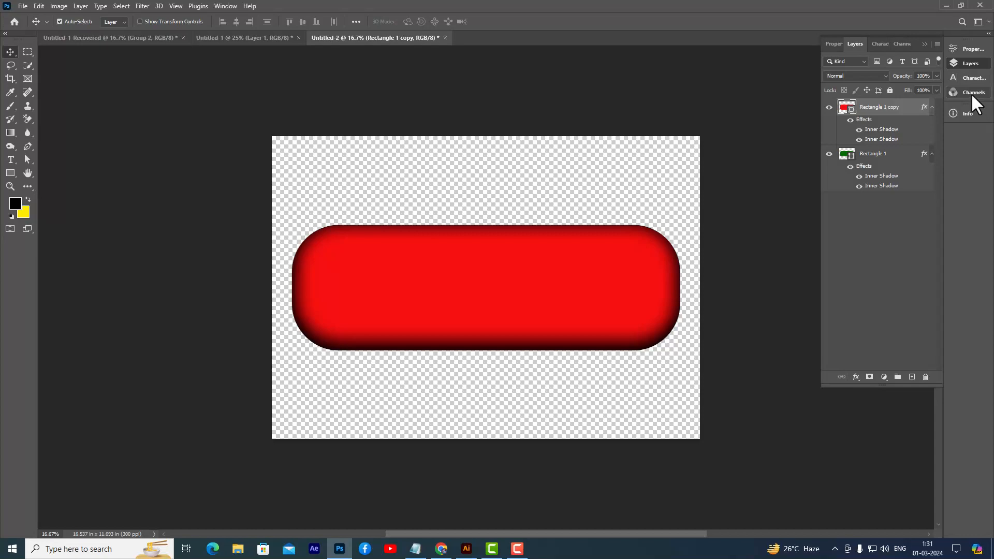
# Add a layer mask to the red rectangle copy and take the Brush tool with the Hard Round tip.
pyautogui.click(869, 377)
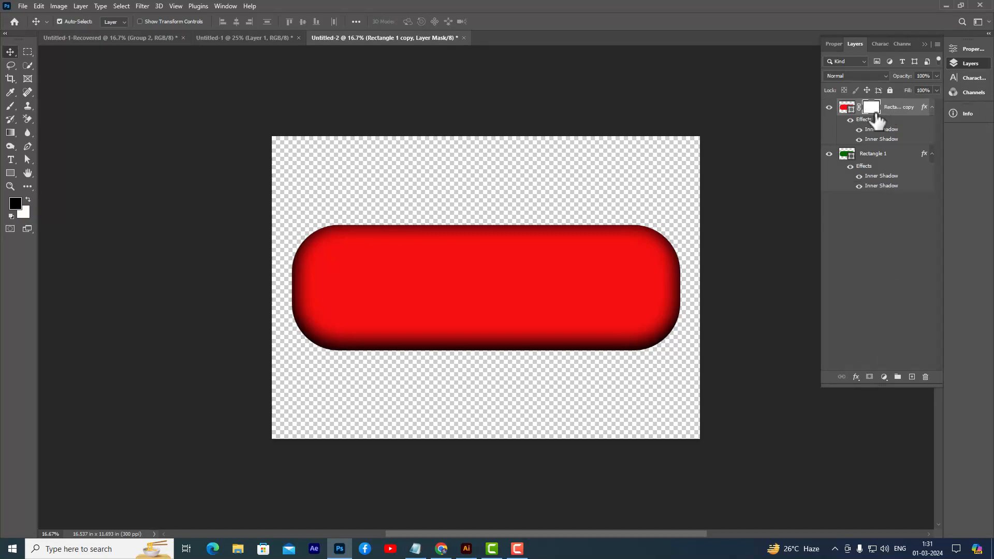
pyautogui.click(10, 106)
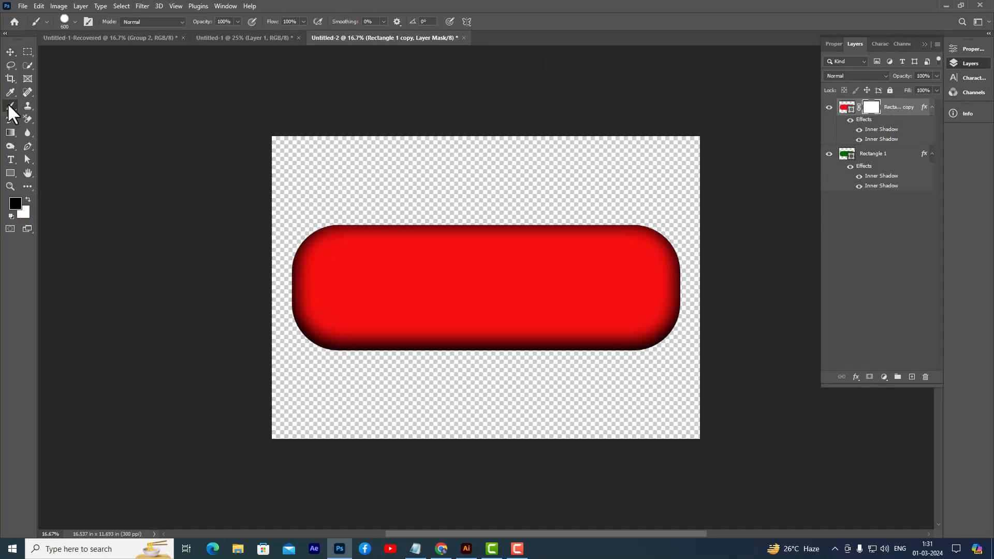
pyautogui.click(64, 21)
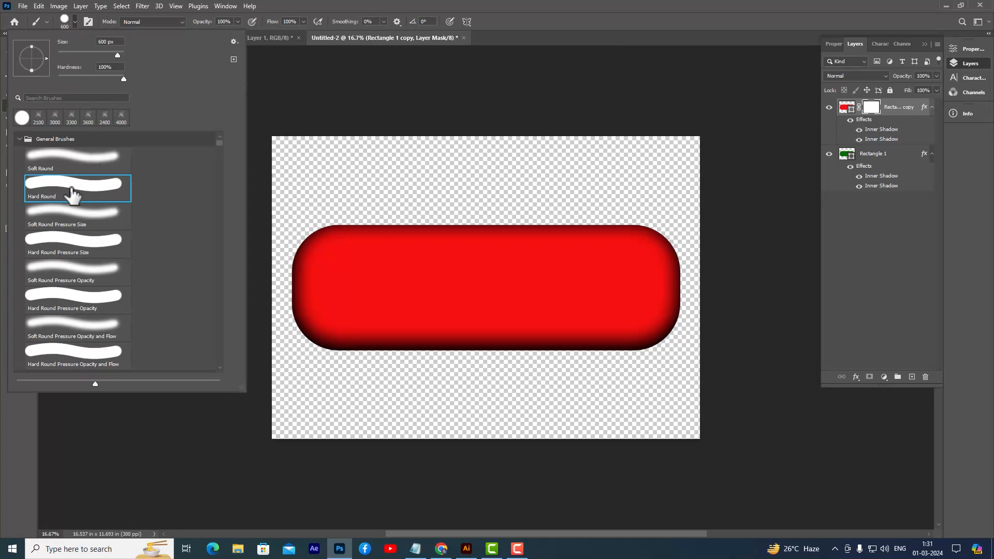
pyautogui.click(487, 2)
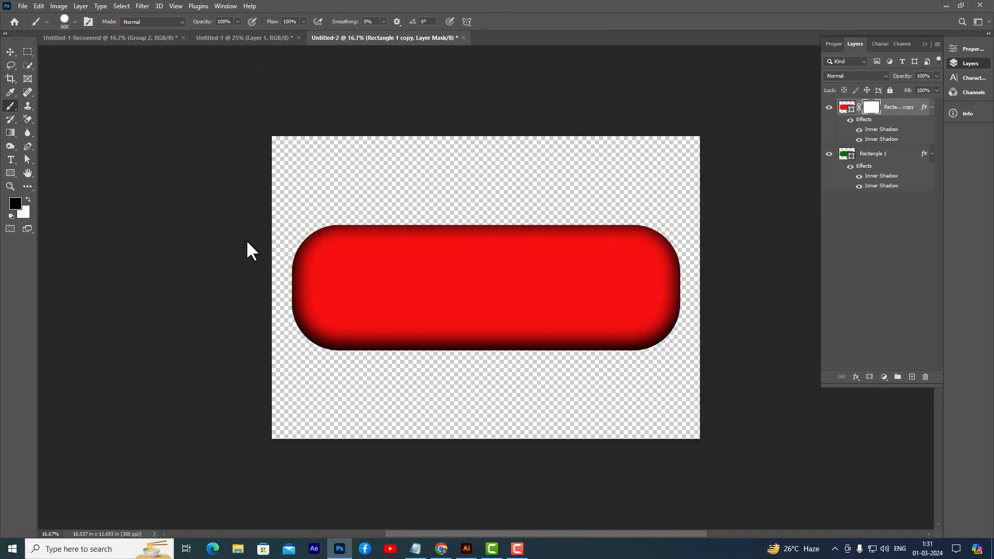
# Enlarge the brush to 1400 px and paint black on the mask at the red shape's left end to reveal the green beneath.
pyautogui.press(']')
pyautogui.press(']')
pyautogui.press(']')
pyautogui.press(']')
pyautogui.press(']')
pyautogui.press(']')
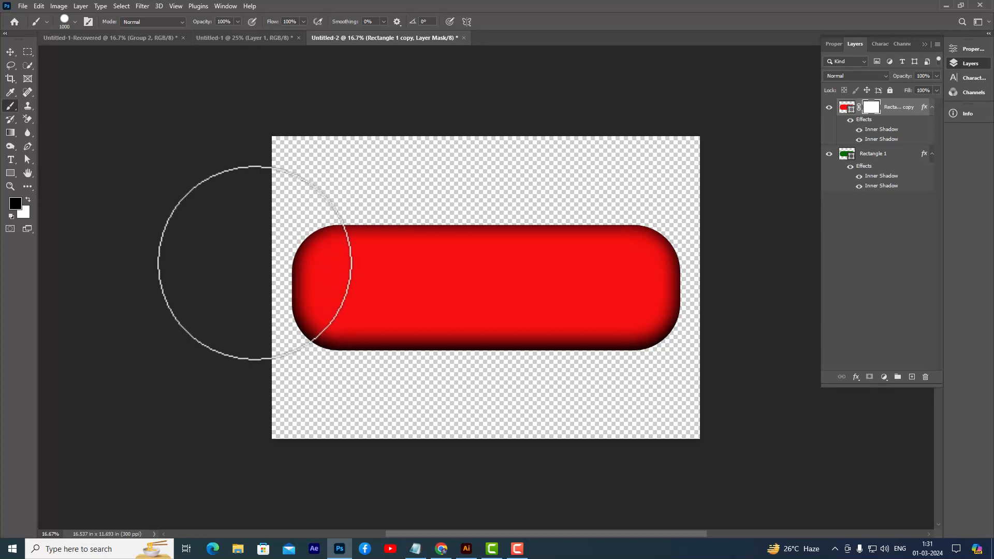
pyautogui.press(']')
pyautogui.press(']')
pyautogui.press(']')
pyautogui.press(']')
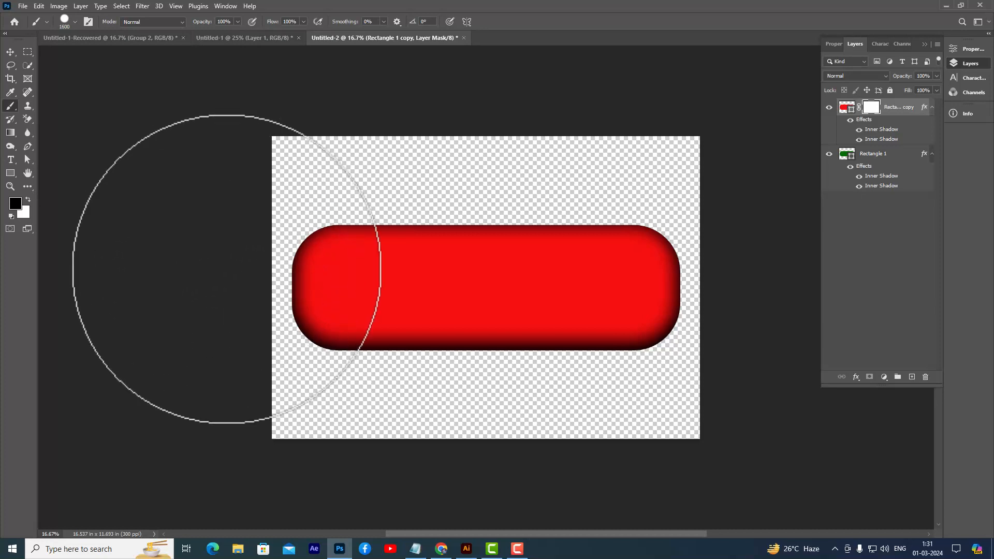
pyautogui.press('[')
pyautogui.press('[')
pyautogui.press('[')
pyautogui.press(']')
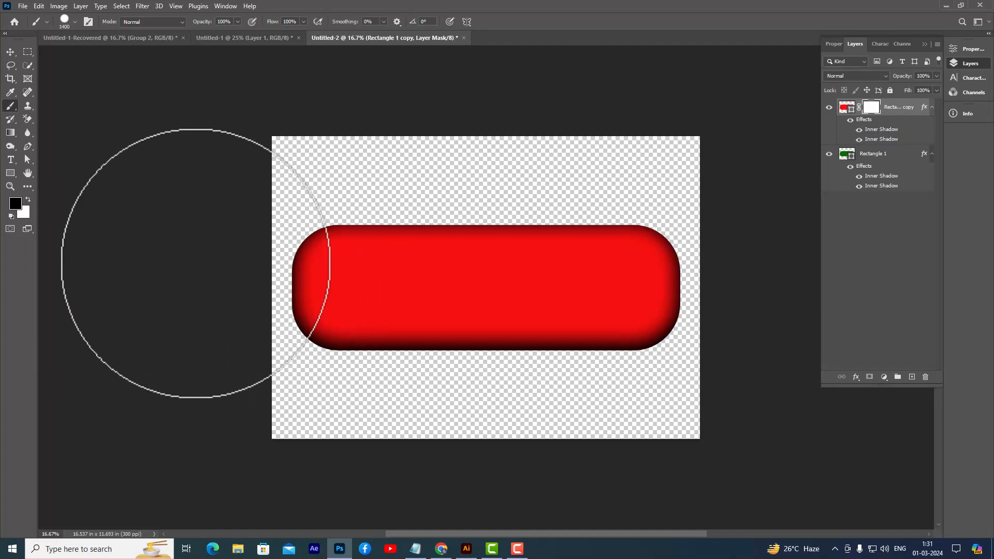
pyautogui.moveTo(252, 295); pyautogui.dragTo(244, 285)
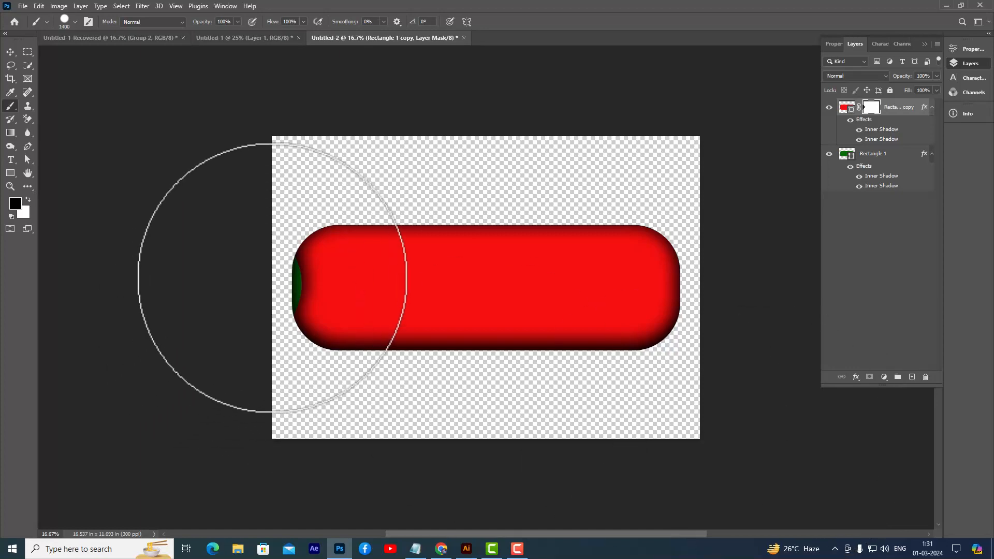
# Reshape the Hard Round brush into an upright ellipse at an angle of 93° and enlarge it to 1700 px.
pyautogui.rightClick(208, 243)
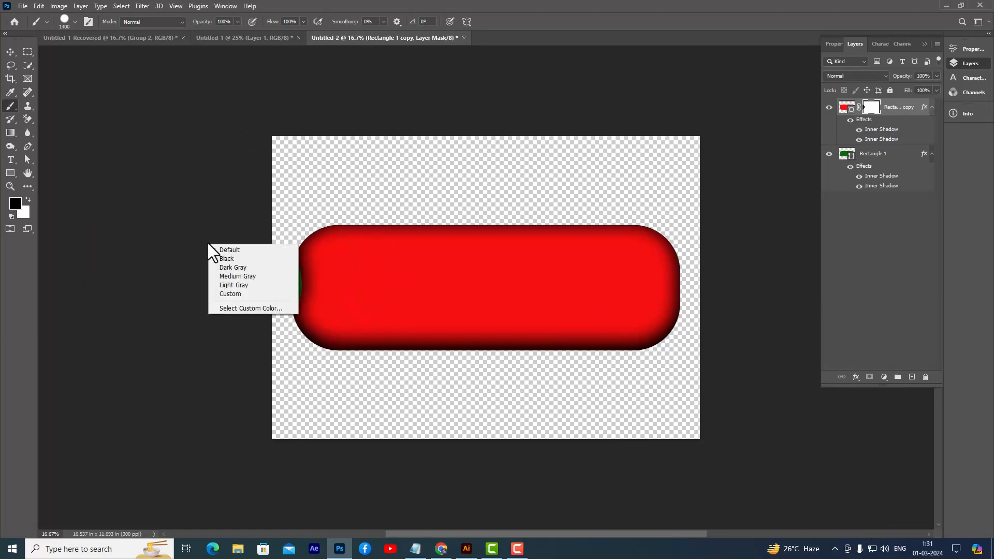
pyautogui.click(231, 216)
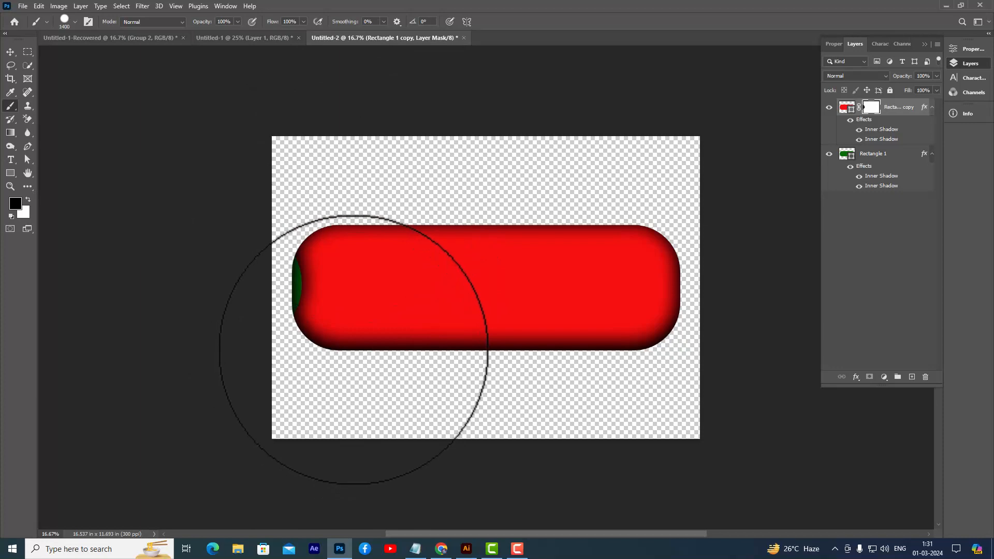
pyautogui.rightClick(354, 349)
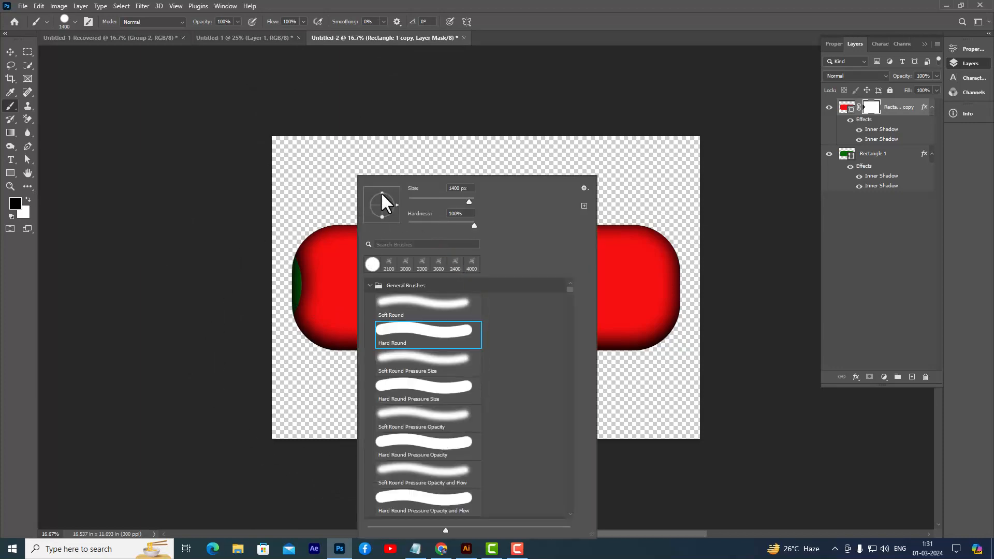
pyautogui.moveTo(381, 193); pyautogui.dragTo(381, 197)
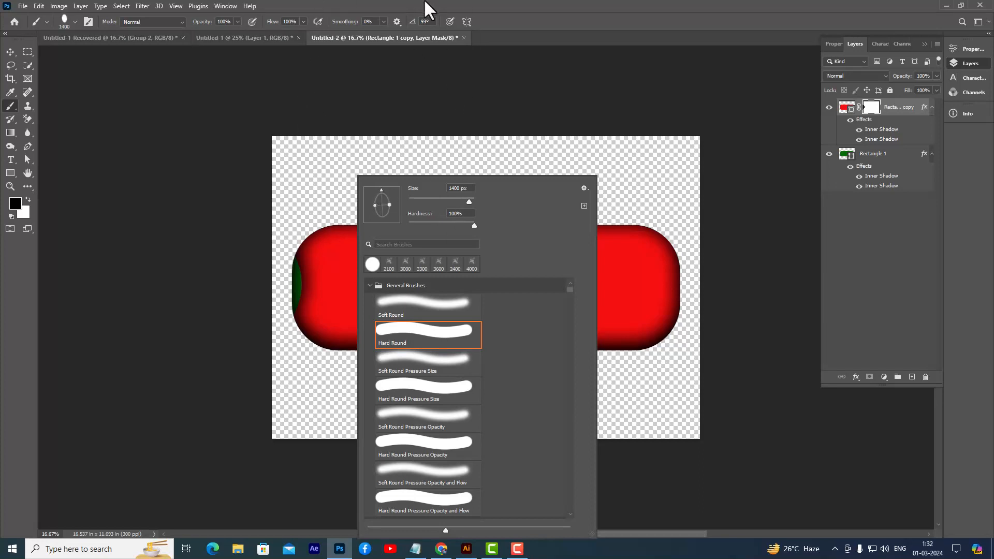
pyautogui.click(452, 2)
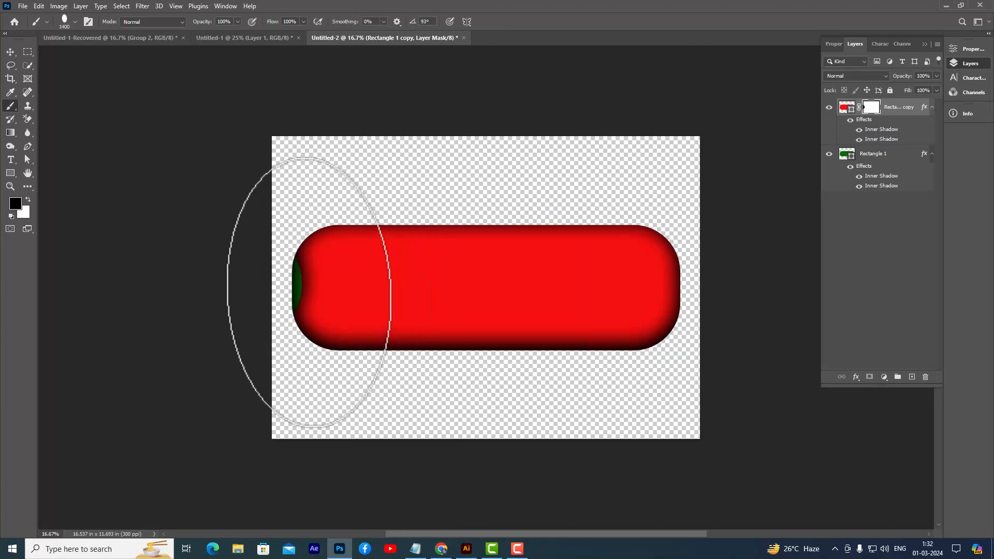
pyautogui.press(']')
pyautogui.press(']')
pyautogui.press(']')
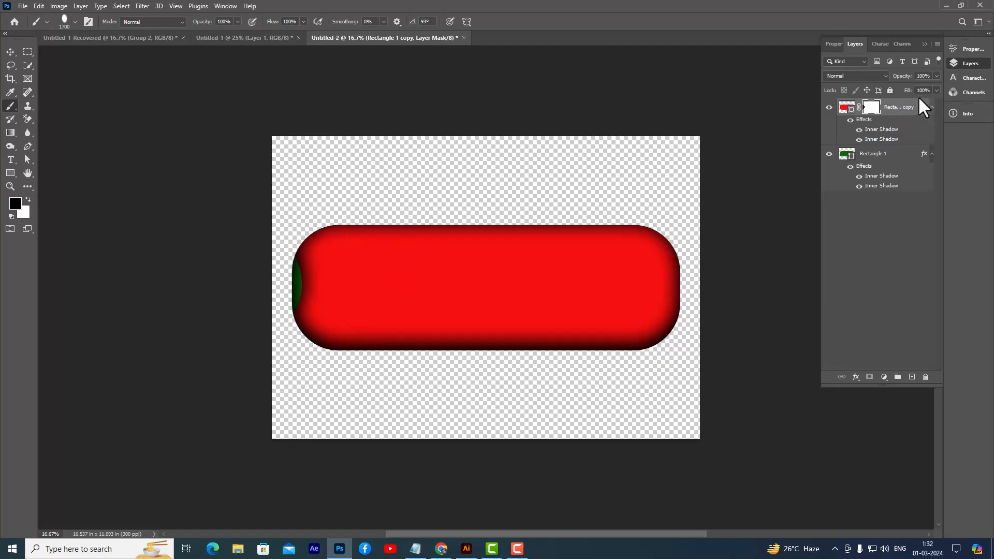
# Group the red and green rectangle layers and name the group "rectangle".
pyautogui.keyDown('shift'); pyautogui.click(897, 152); pyautogui.keyUp('shift')
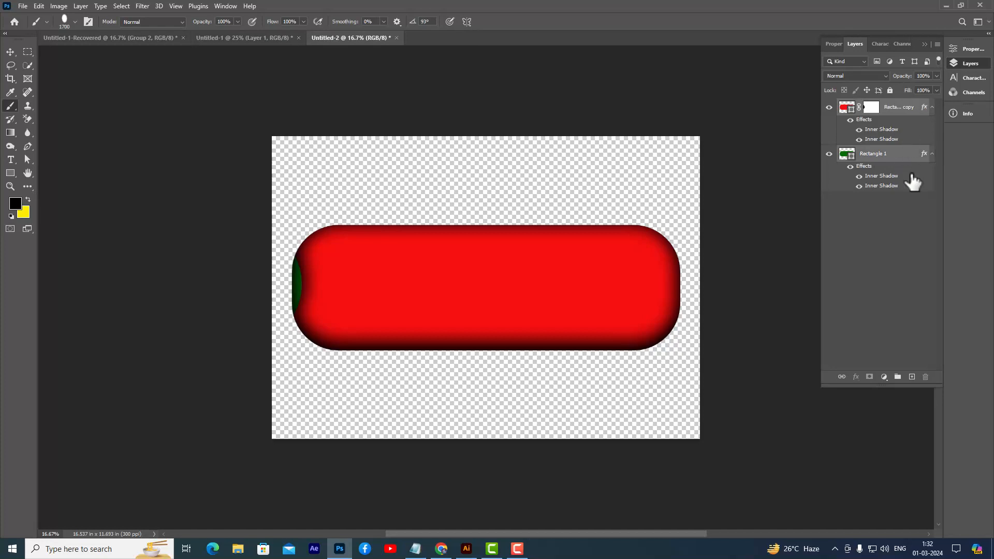
pyautogui.hotkey('ctrl', 'g')
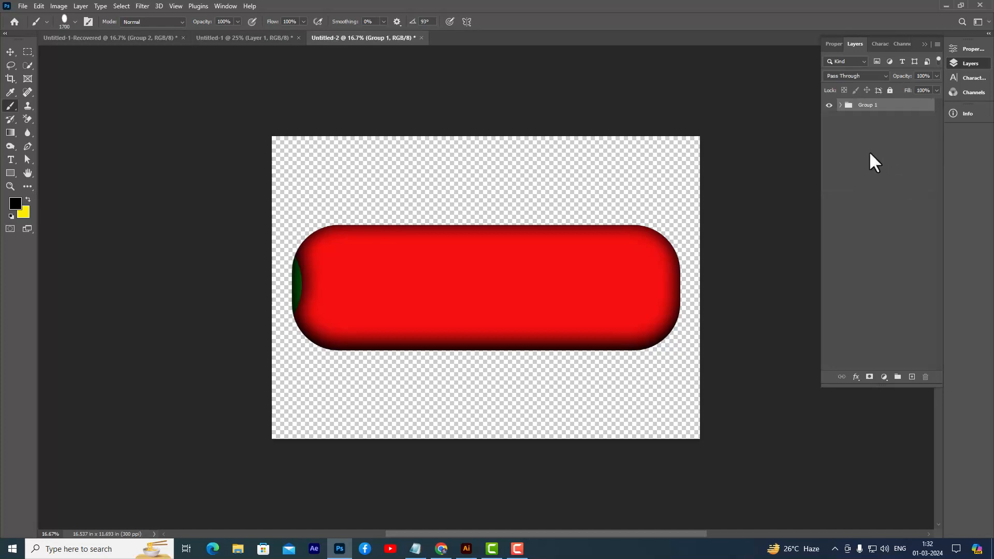
pyautogui.doubleClick(870, 106)
# Duplicate the rectangle group and paint black on the copy's red layer mask to reveal a green curved section at the bar's left end.
pyautogui.click(914, 107)
pyautogui.hotkey('ctrl', 'j')
pyautogui.click(841, 106)
pyautogui.click(879, 120)
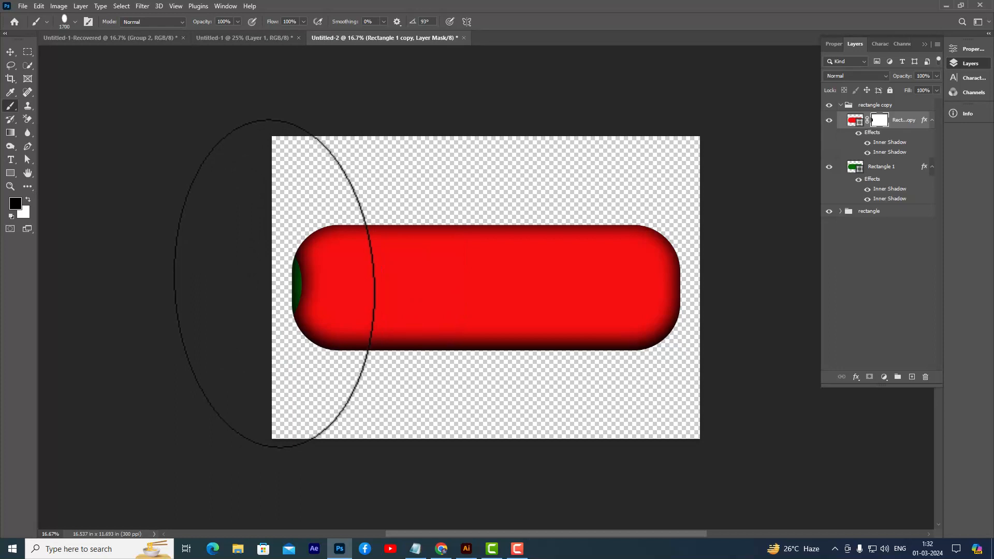
pyautogui.moveTo(284, 291); pyautogui.dragTo(293, 294)
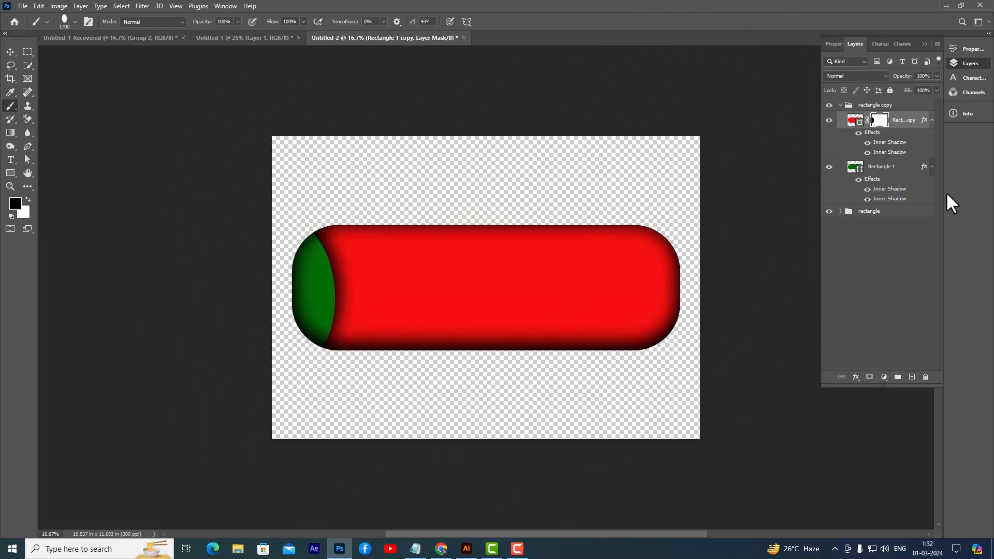
# Duplicate the rectangle copy group and paint its red layer mask down to a straight edge, exposing about a fifth of the bar in green.
pyautogui.click(841, 105)
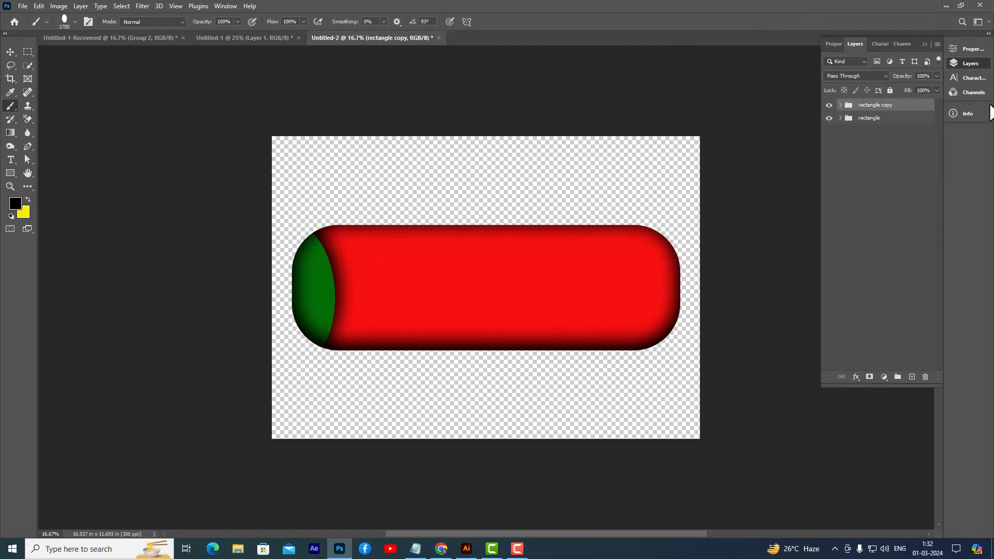
pyautogui.hotkey('ctrl', 'j')
pyautogui.click(841, 106)
pyautogui.click(879, 121)
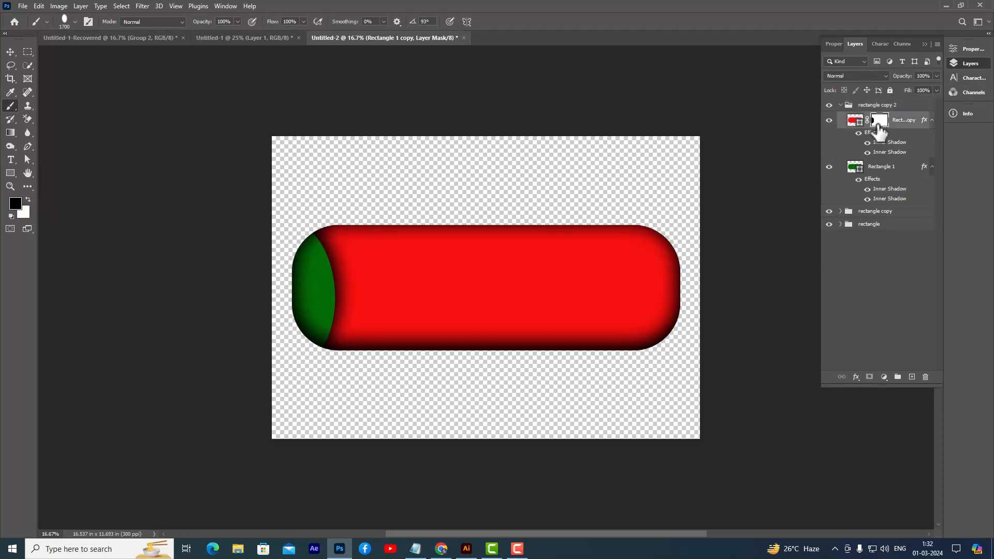
pyautogui.moveTo(322, 249); pyautogui.dragTo(322, 319)
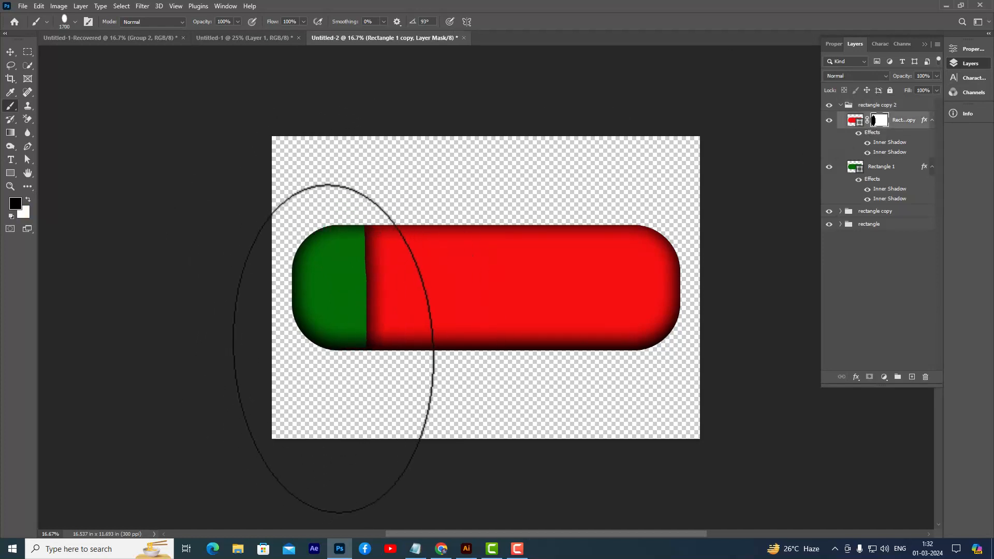
pyautogui.hotkey('ctrl', 'z')
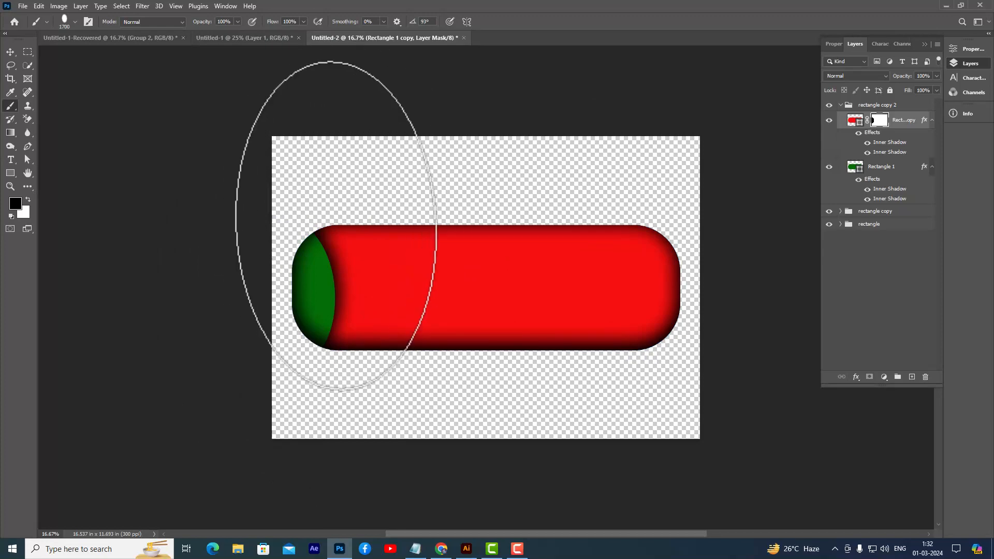
pyautogui.hotkey('ctrl', 'shift', 'z')
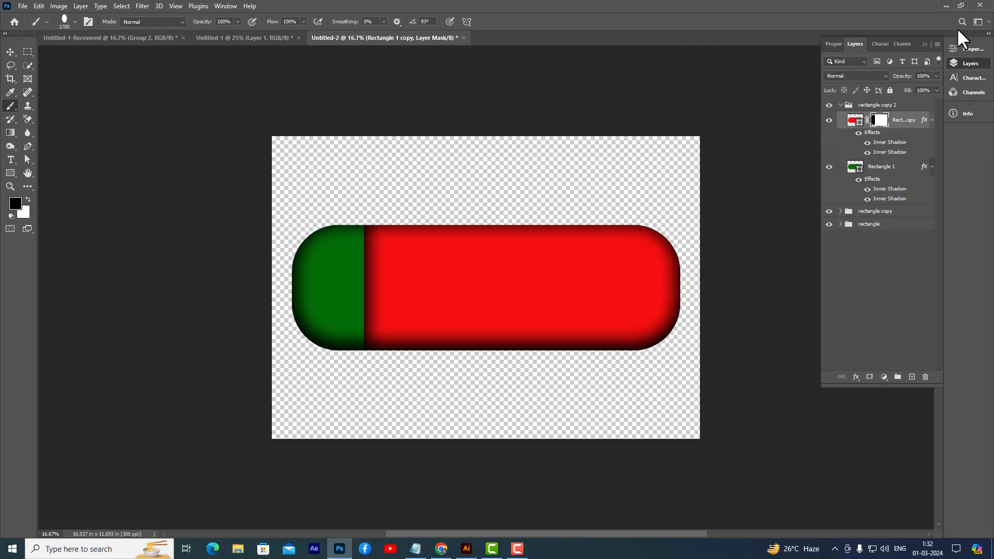
# Duplicate the rectangle copy 2 group and mask the red shape further, extending the green to about 30% of the bar.
pyautogui.click(840, 106)
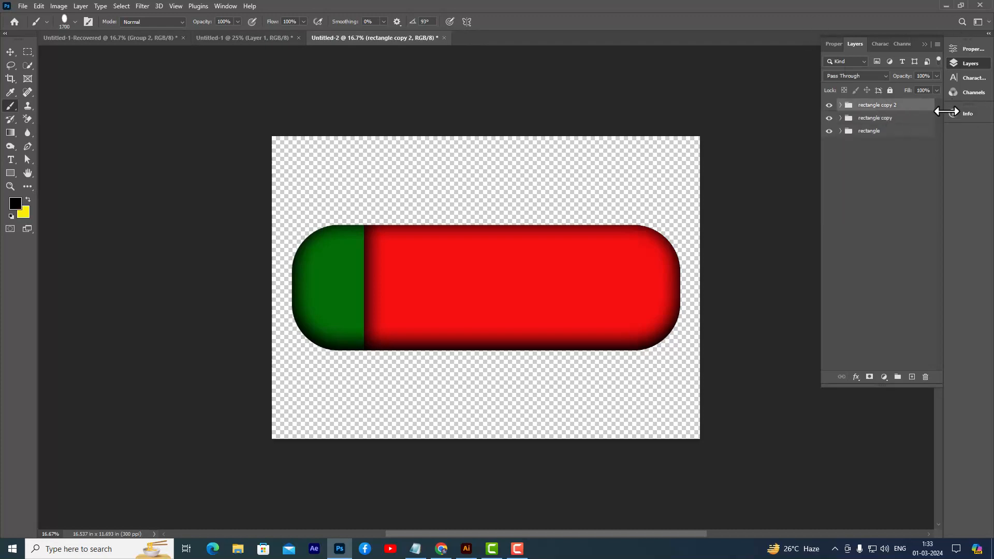
pyautogui.hotkey('ctrl', 'j')
pyautogui.click(840, 105)
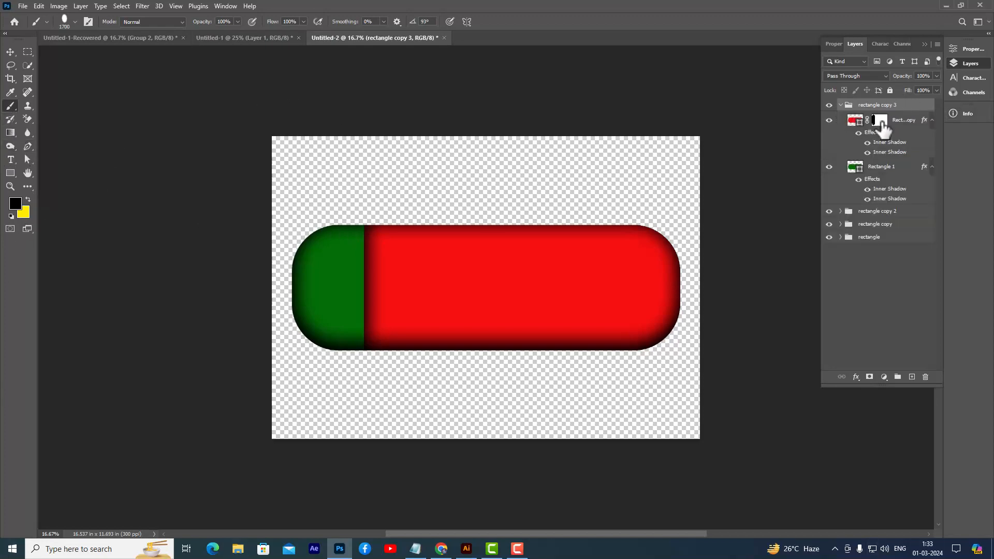
pyautogui.click(879, 120)
pyautogui.moveTo(357, 223); pyautogui.dragTo(349, 446)
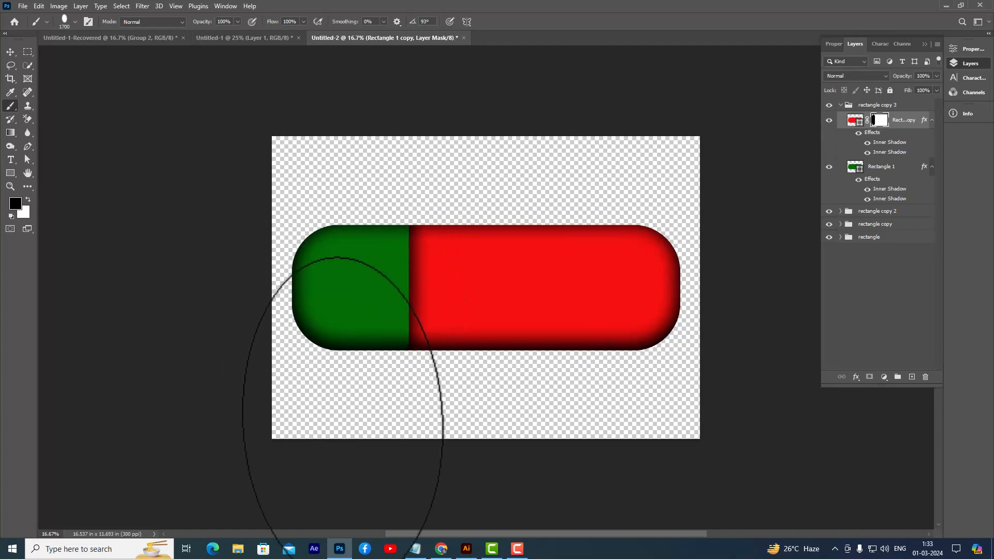
# Duplicate the rectangle copy 3 group and paint its red layer mask to extend the green to about 40% of the bar.
pyautogui.click(849, 105)
pyautogui.click(840, 105)
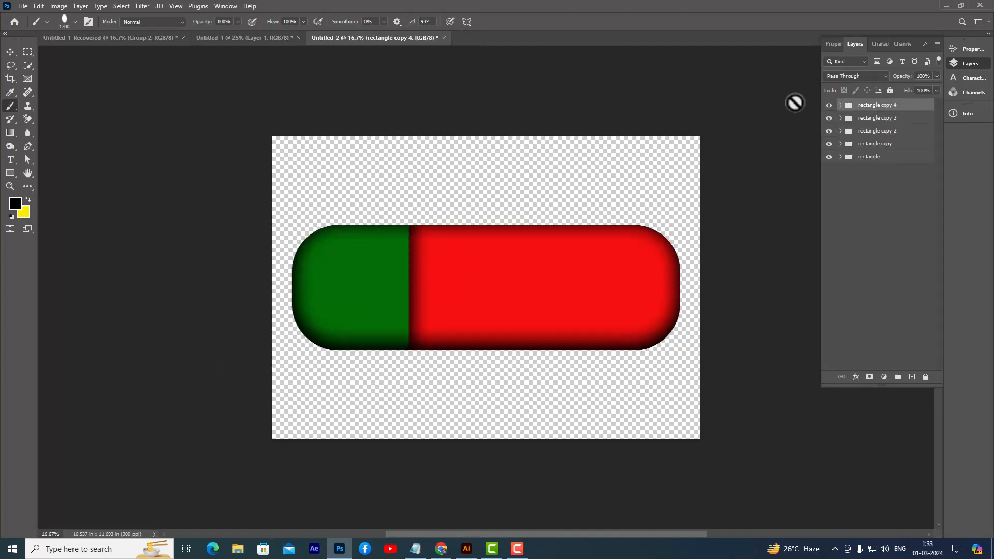
pyautogui.click(841, 105)
pyautogui.click(880, 121)
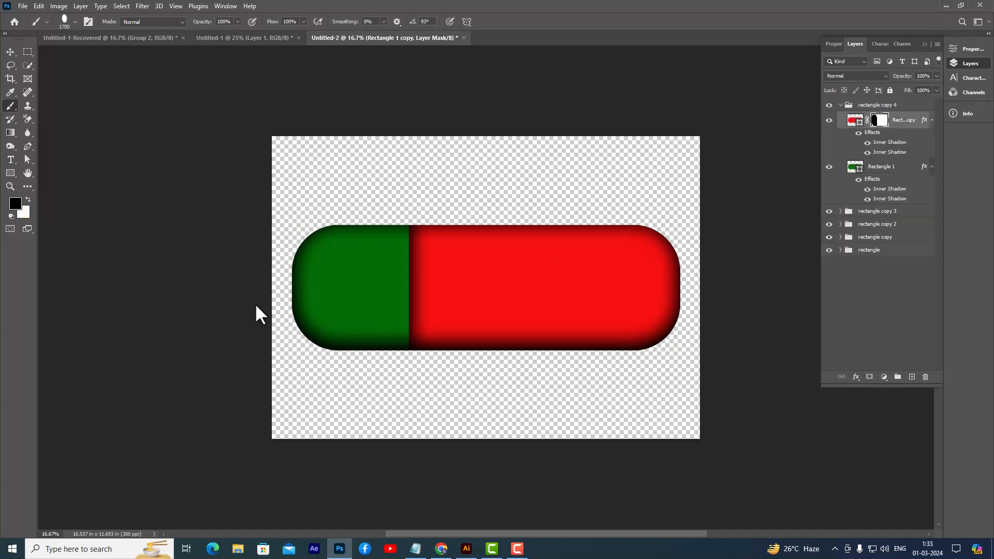
pyautogui.click(401, 300)
pyautogui.hotkey('ctrl', 'z')
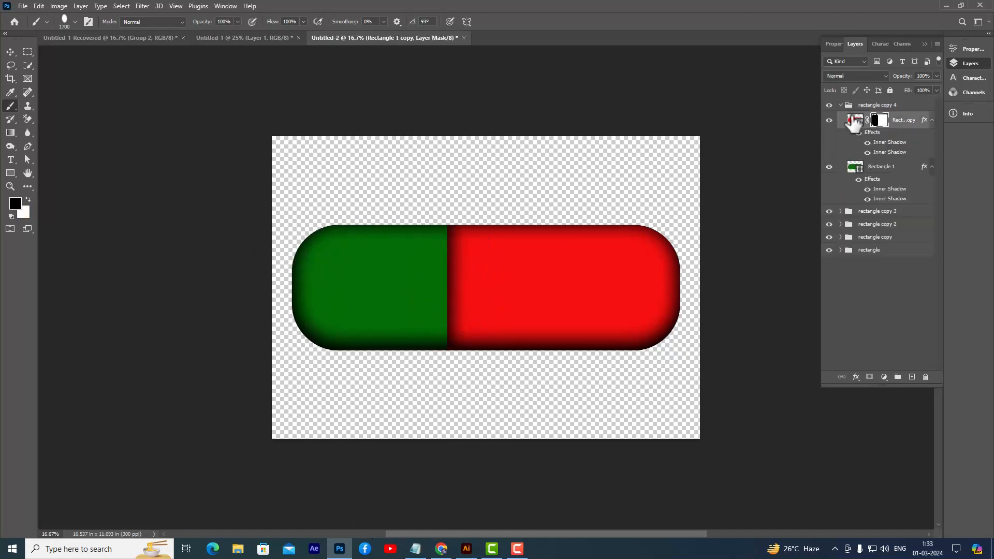
# Duplicate the rectangle copy 4 group and mask the red shape up to about half of the bar's length.
pyautogui.click(840, 105)
pyautogui.click(879, 105)
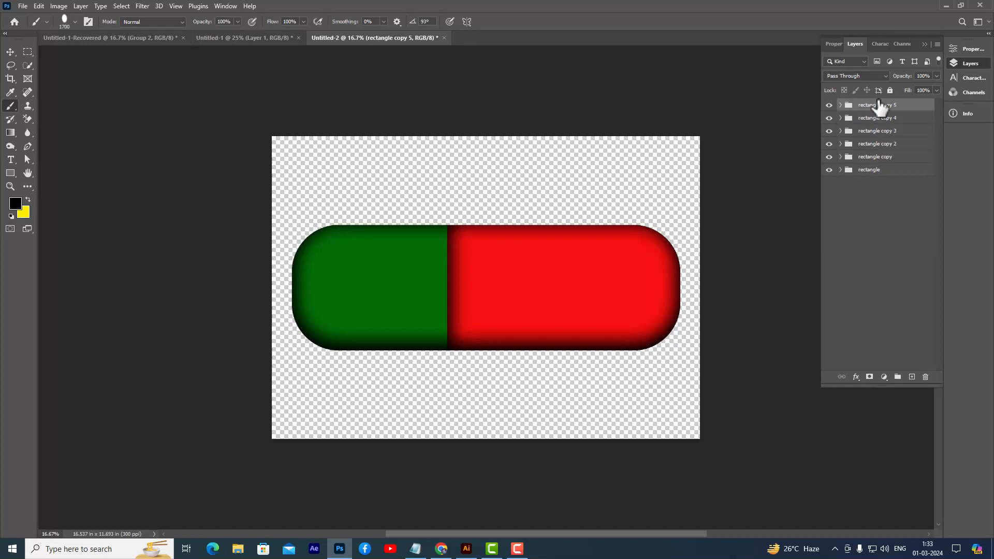
pyautogui.click(841, 105)
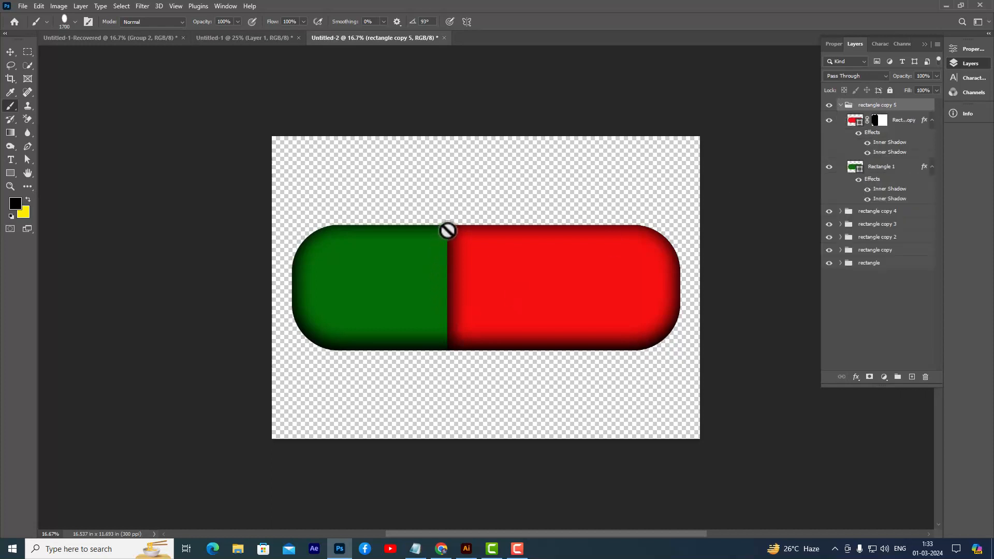
pyautogui.click(881, 120)
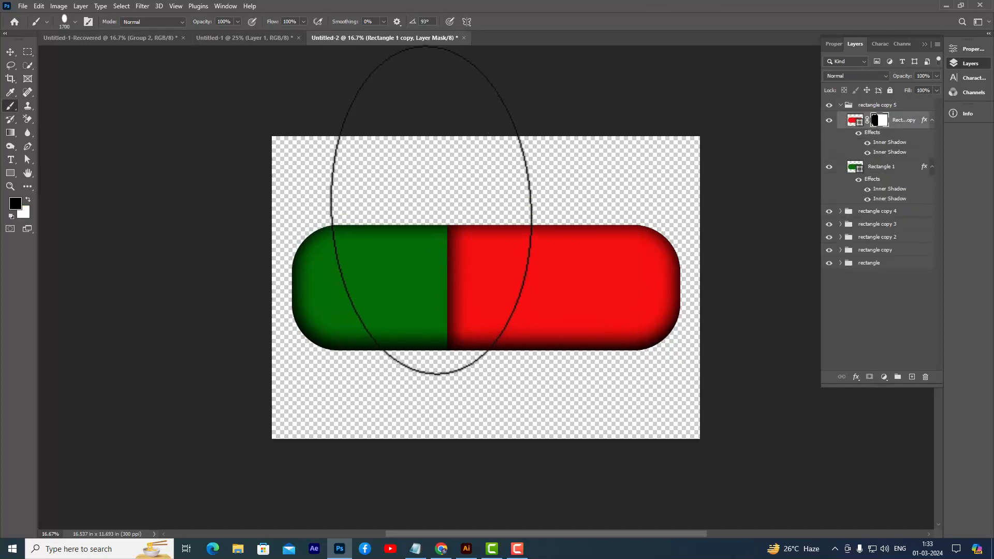
pyautogui.click(437, 328)
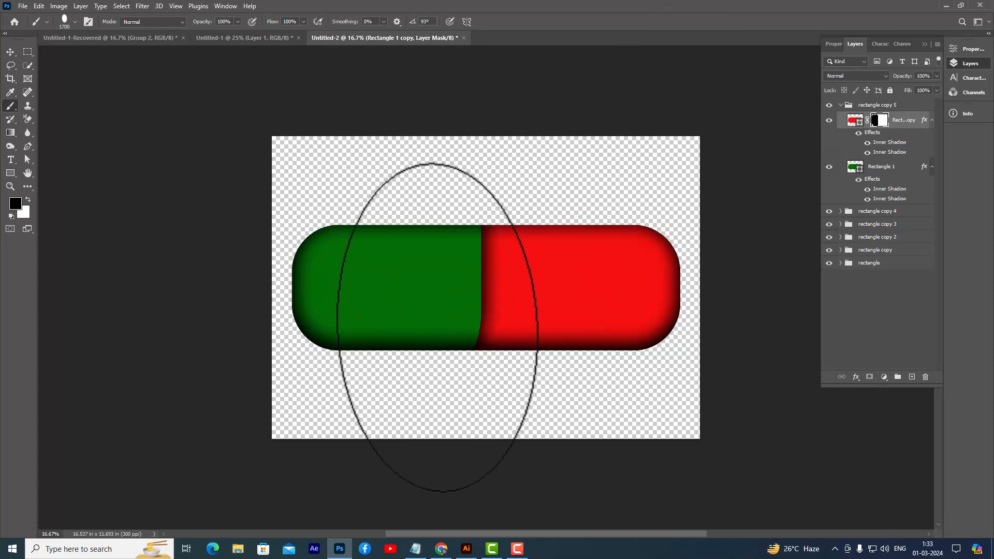
# Duplicate the rectangle copy 5 group and paint black on its red layer mask to move the green edge past the bar's middle.
pyautogui.click(840, 105)
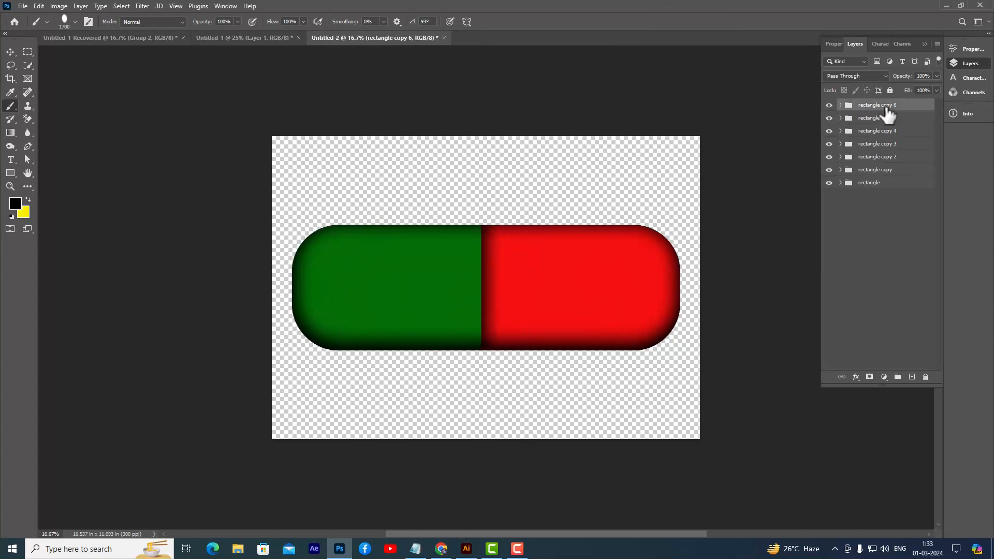
pyautogui.click(840, 105)
pyautogui.click(880, 120)
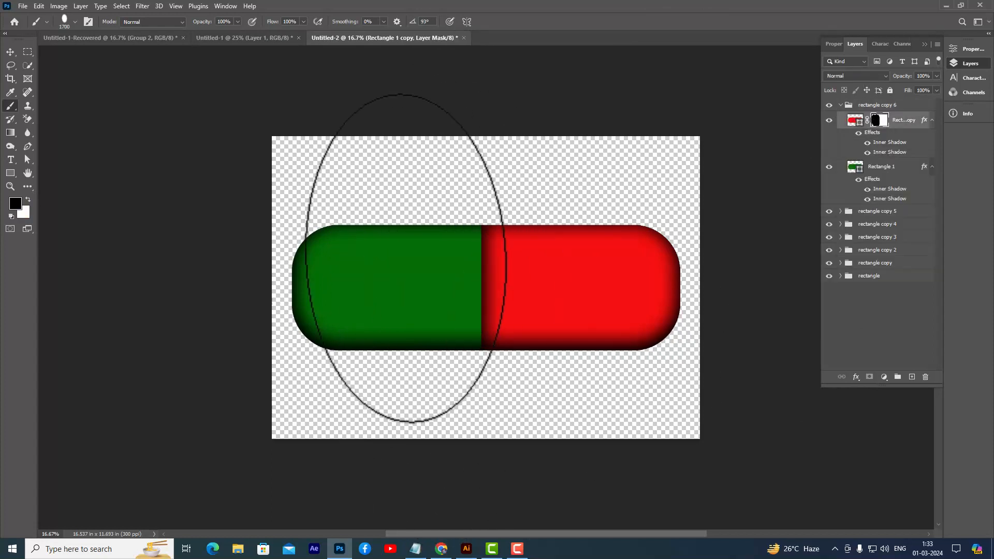
pyautogui.click(470, 343)
# Duplicate the rectangle copy 6 group and hide another strip of the red shape on its mask.
pyautogui.click(841, 105)
pyautogui.hotkey('ctrl', 'j')
pyautogui.click(841, 105)
pyautogui.click(879, 120)
pyautogui.click(513, 310)
# Continue duplicating and masking the groups up to rectangle copy 10, hiding all the red so the last bar is fully green.
pyautogui.click(840, 105)
pyautogui.hotkey('ctrl', 'j')
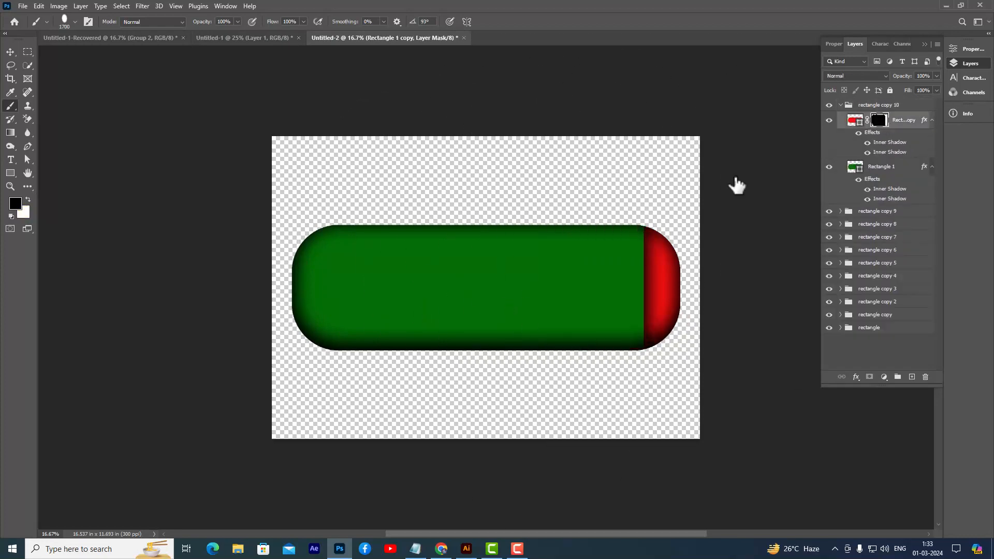
pyautogui.click(665, 300)
pyautogui.click(840, 105)
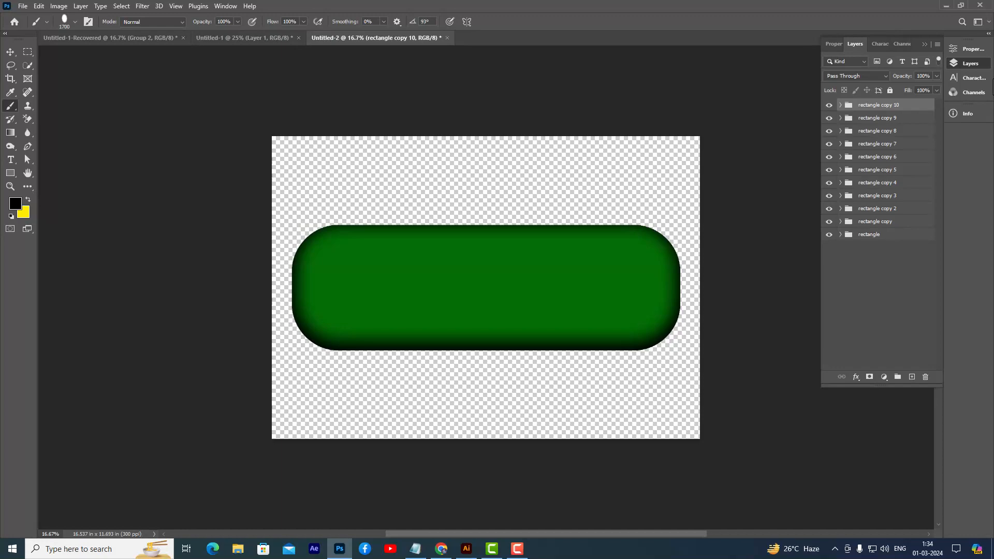
# Merge each rectangle group, from the original up to rectangle copy 10, into its own single layer.
pyautogui.click(874, 237)
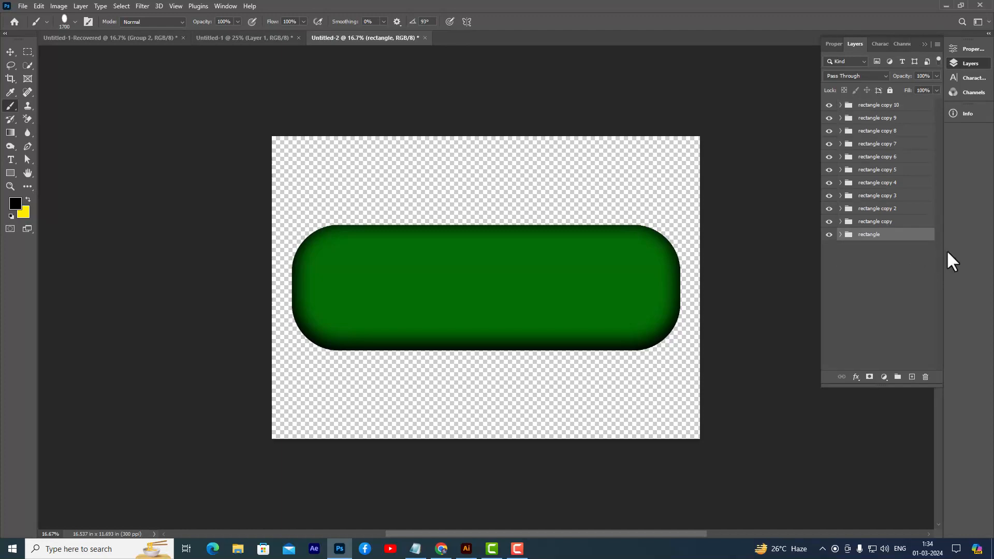
pyautogui.hotkey('ctrl', 'e')
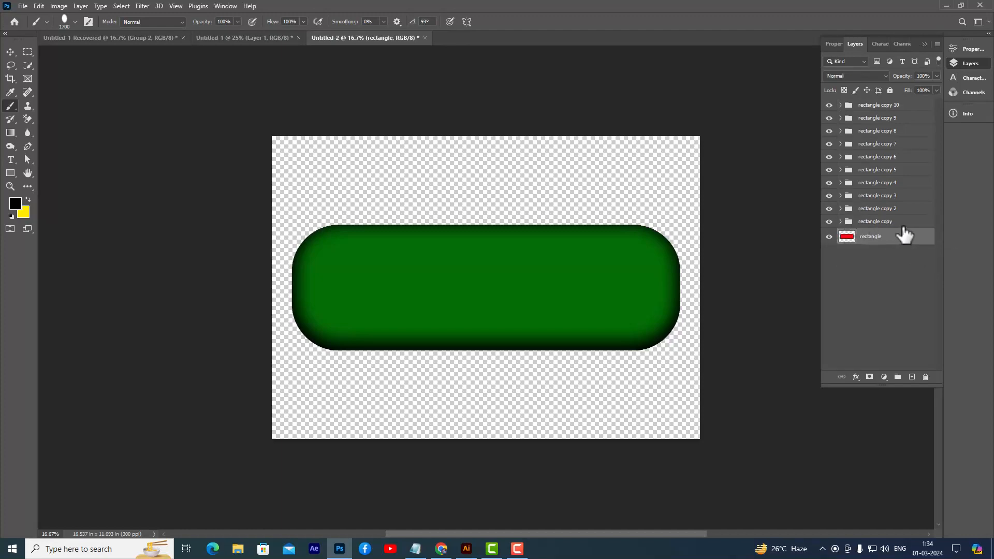
pyautogui.click(904, 225)
pyautogui.hotkey('ctrl', 'e')
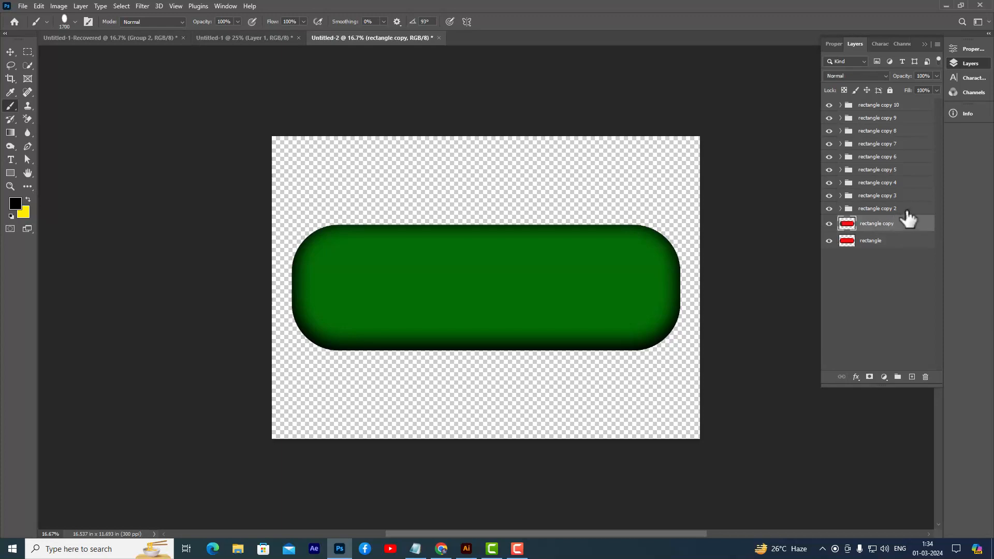
pyautogui.click(903, 209)
pyautogui.hotkey('ctrl', 'e')
pyautogui.click(903, 199)
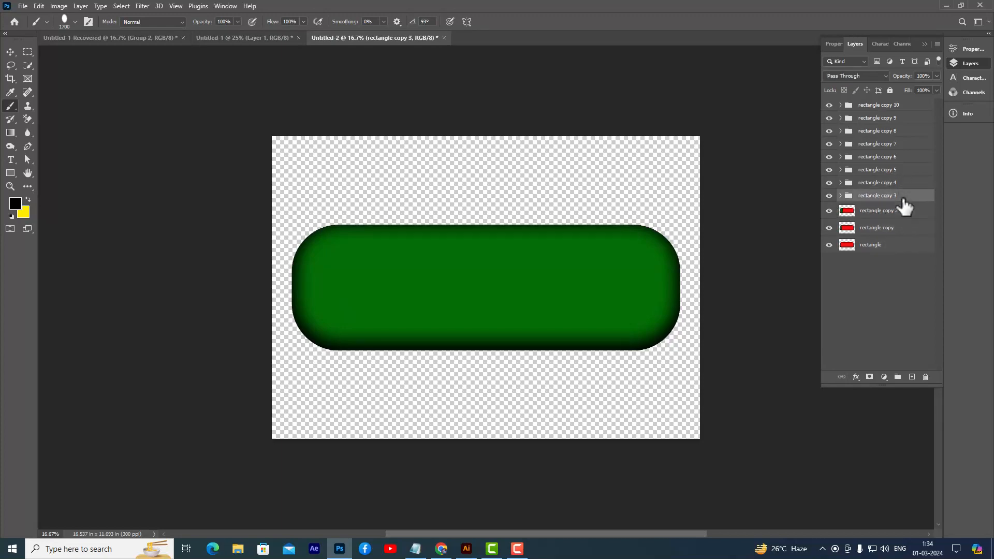
pyautogui.hotkey('ctrl', 'e')
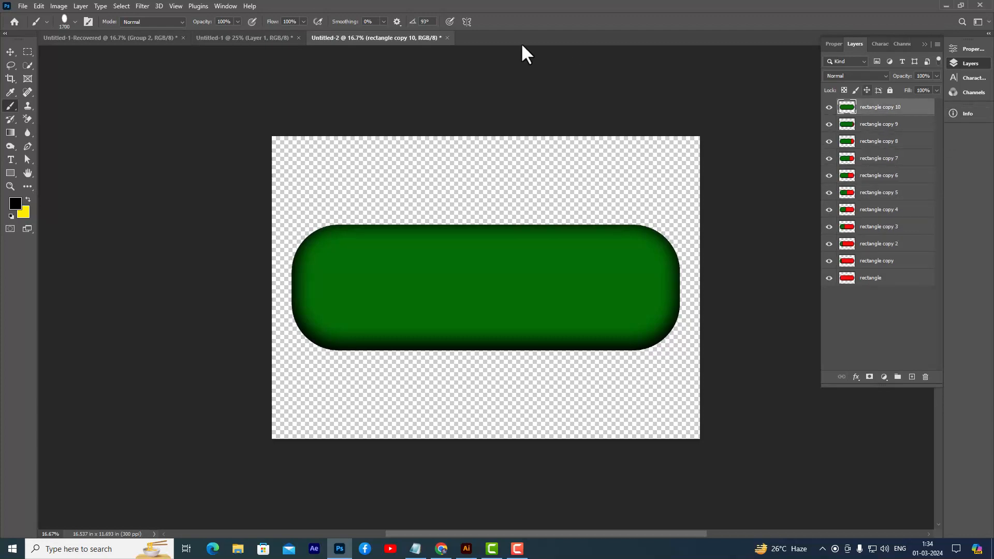
# Show the Timeline, create a frame animation in it, and move it down below the loading bar.
pyautogui.click(222, 7)
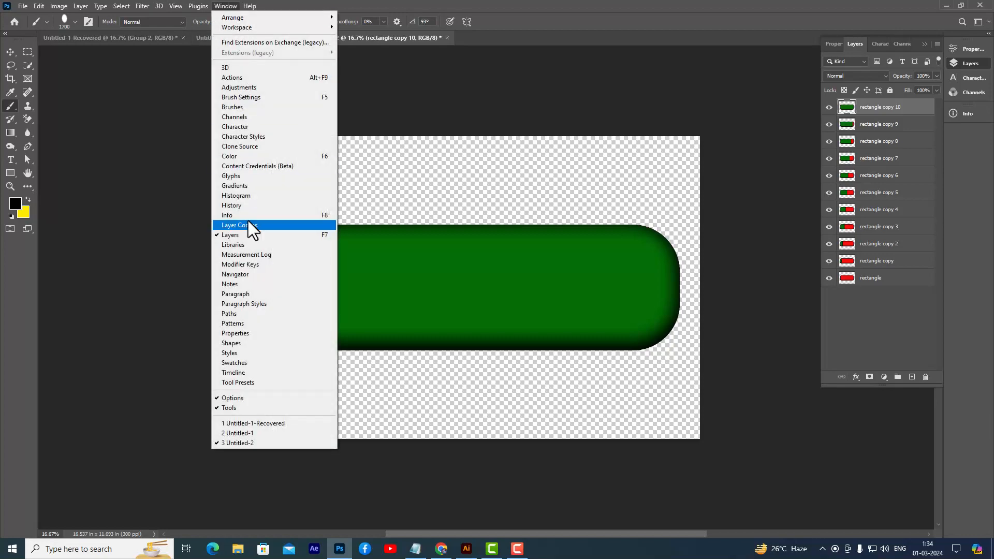
pyautogui.click(265, 372)
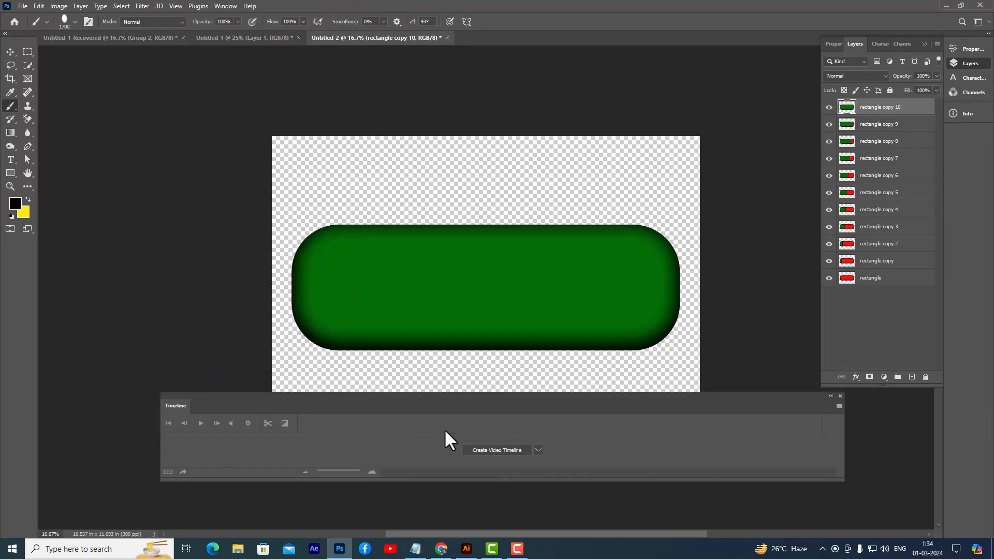
pyautogui.click(538, 452)
pyautogui.click(506, 471)
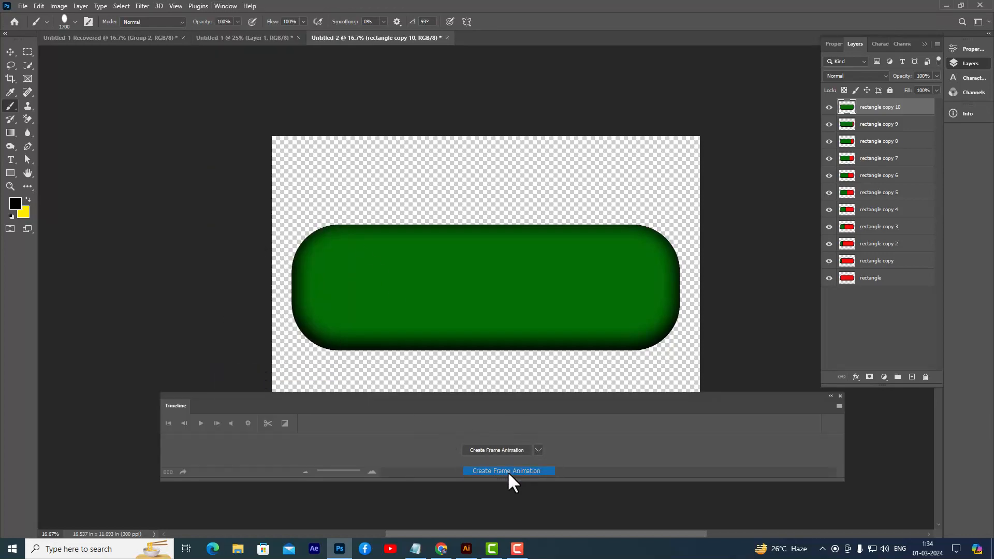
pyautogui.click(498, 450)
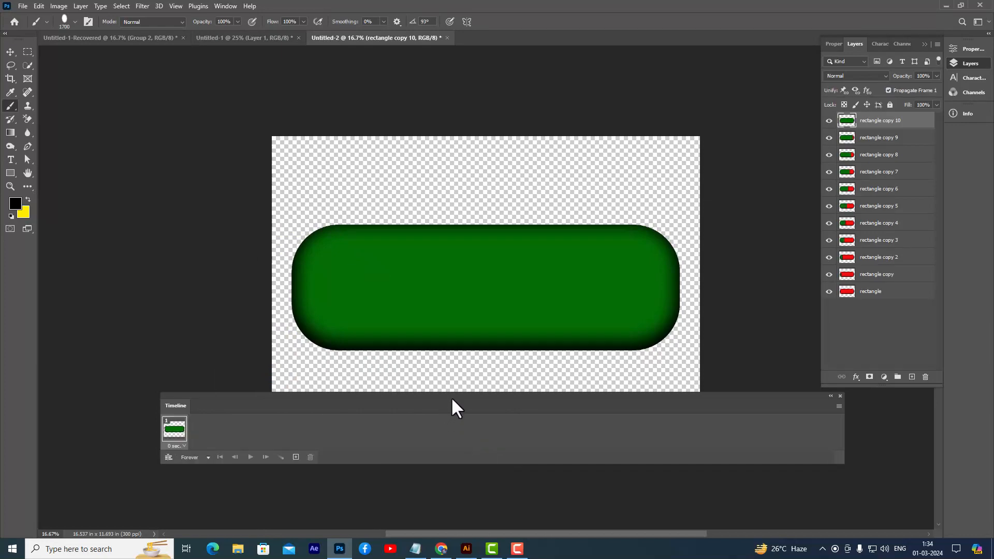
pyautogui.moveTo(452, 400); pyautogui.dragTo(436, 425)
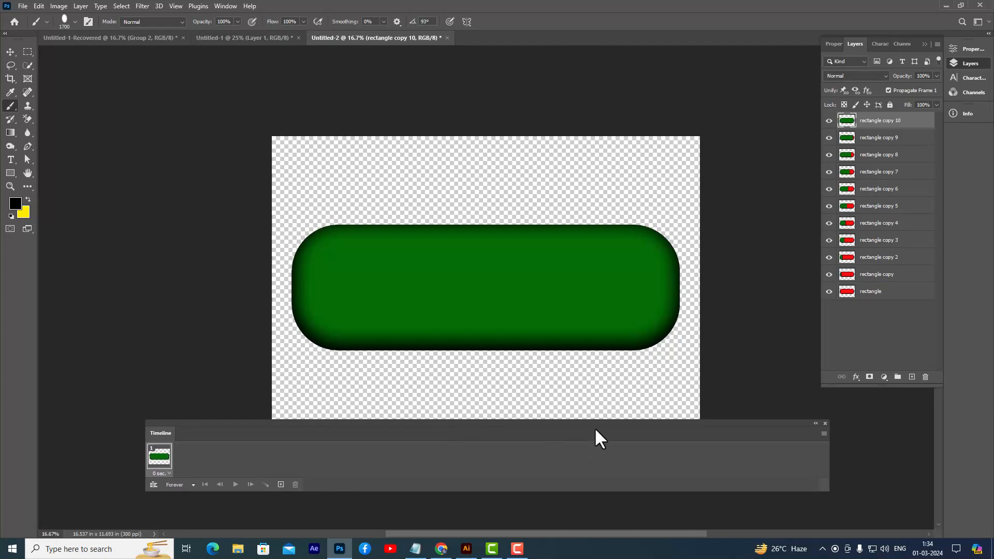
pyautogui.moveTo(598, 423); pyautogui.dragTo(589, 426)
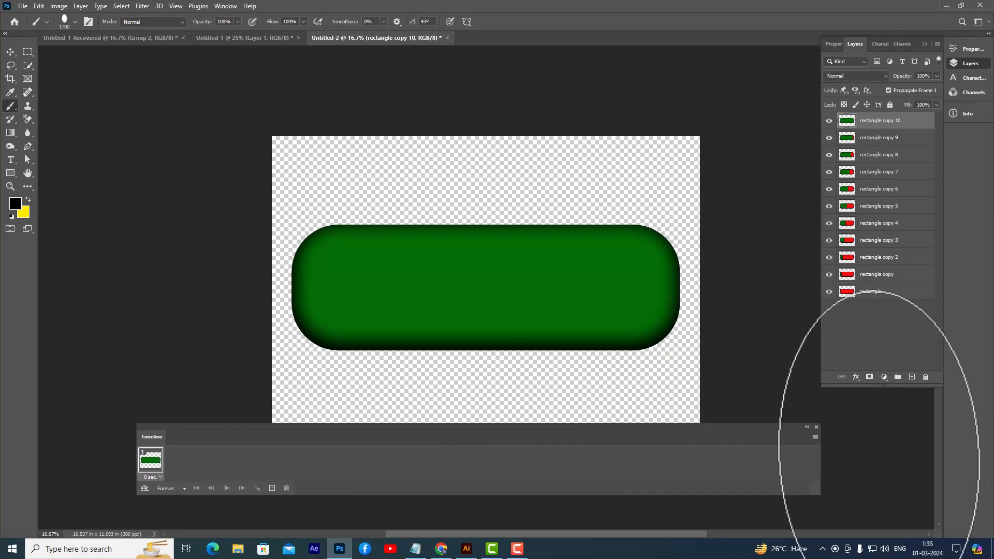
# Make animation frames from all the rectangle layers and play the sequence briefly as a preview.
pyautogui.click(815, 437)
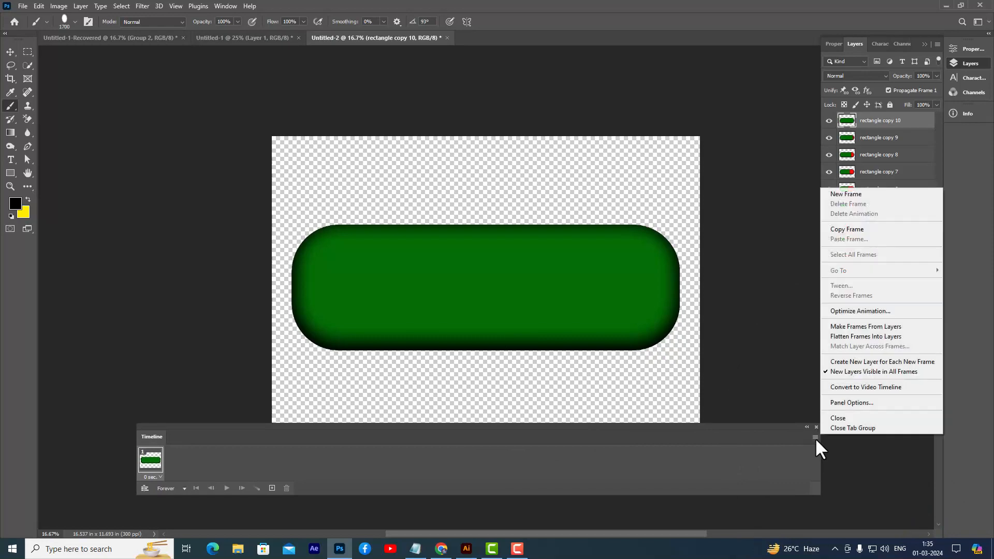
pyautogui.click(906, 327)
pyautogui.moveTo(396, 423); pyautogui.dragTo(453, 433)
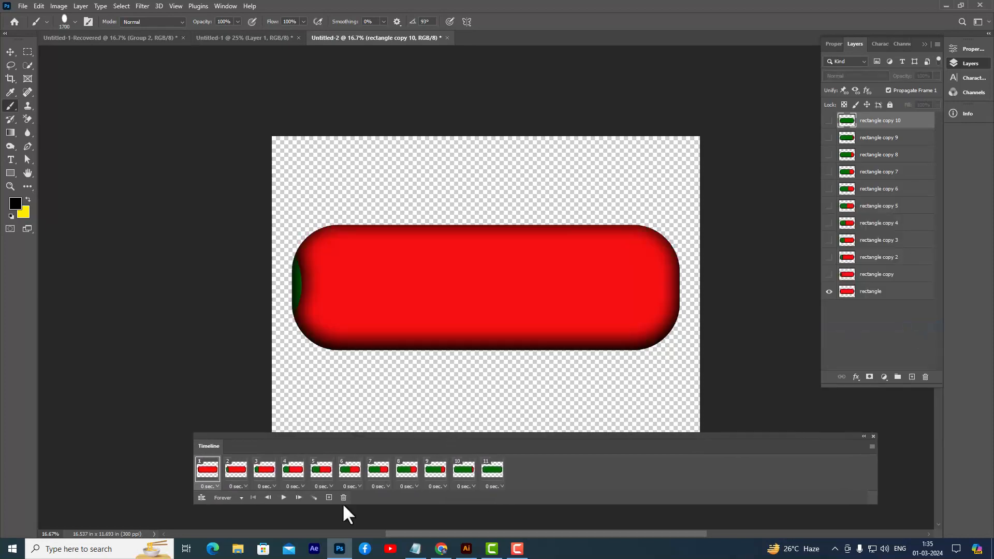
pyautogui.click(284, 498)
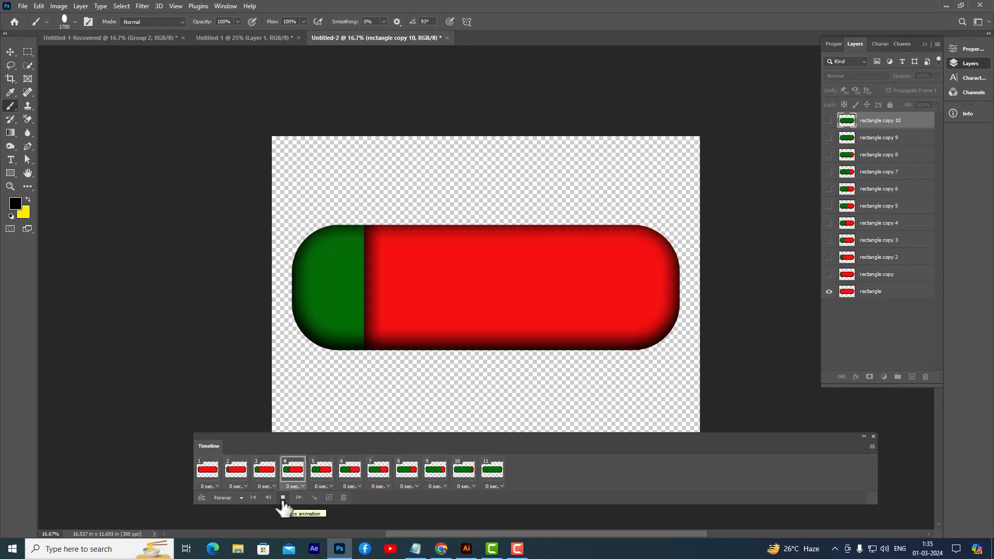
pyautogui.click(283, 498)
# Set the delay of all 11 frames to 0.1 seconds and play the animation to check its speed.
pyautogui.click(208, 470)
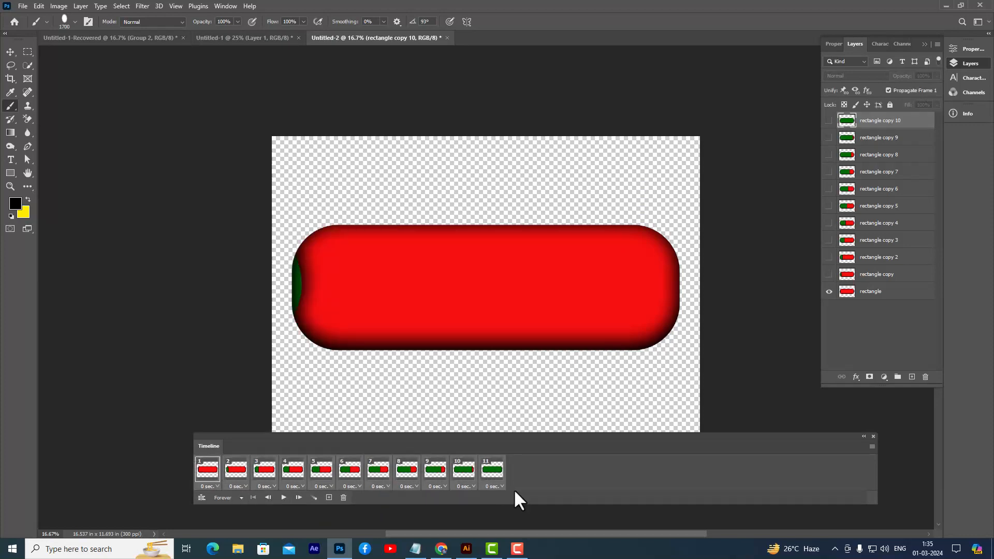
pyautogui.click(501, 487)
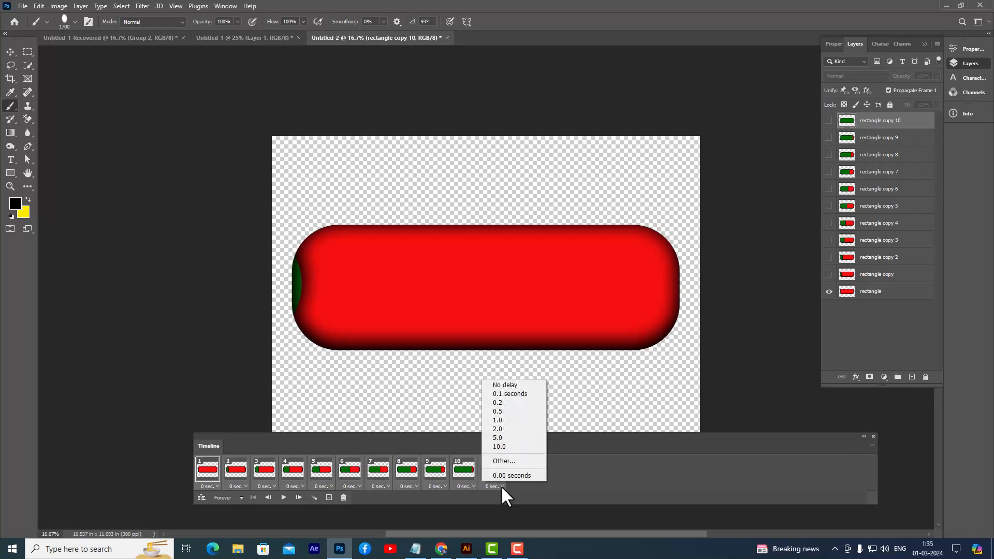
pyautogui.click(530, 393)
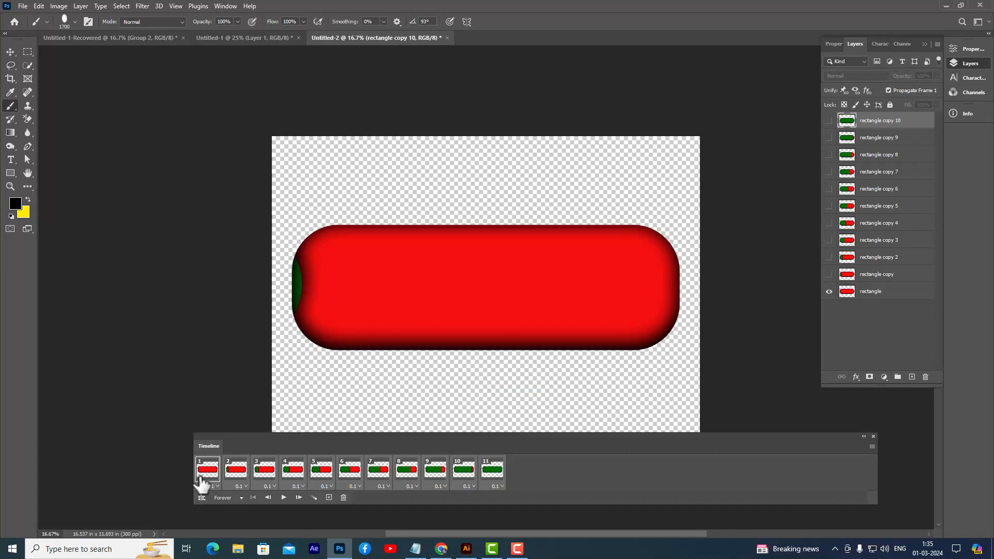
pyautogui.click(208, 479)
pyautogui.click(284, 497)
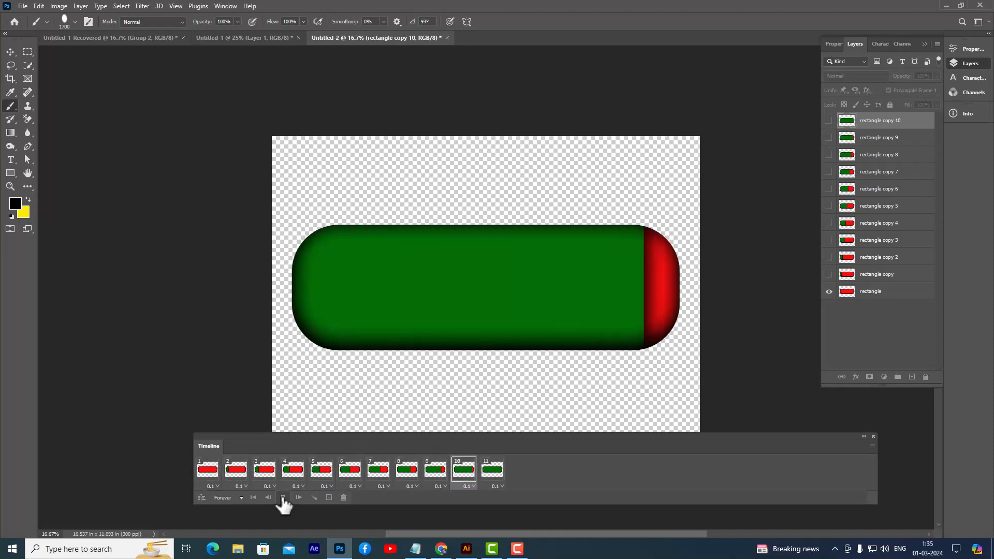
pyautogui.click(283, 497)
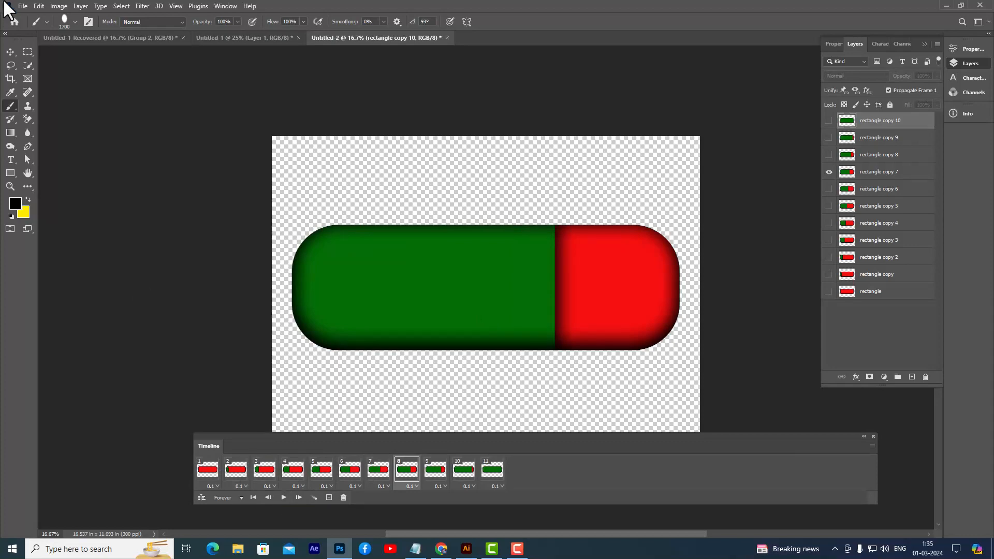
pyautogui.click(21, 6)
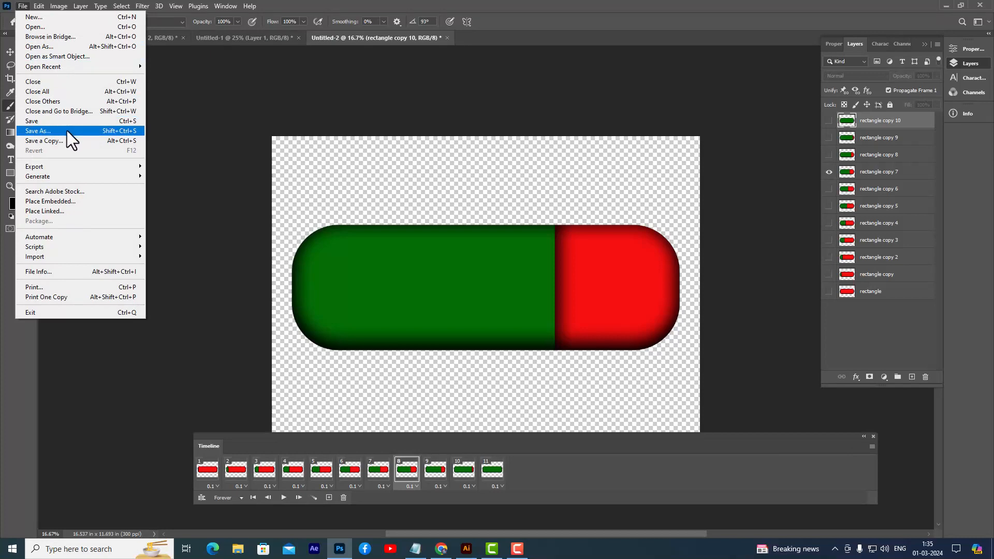
pyautogui.click(67, 130)
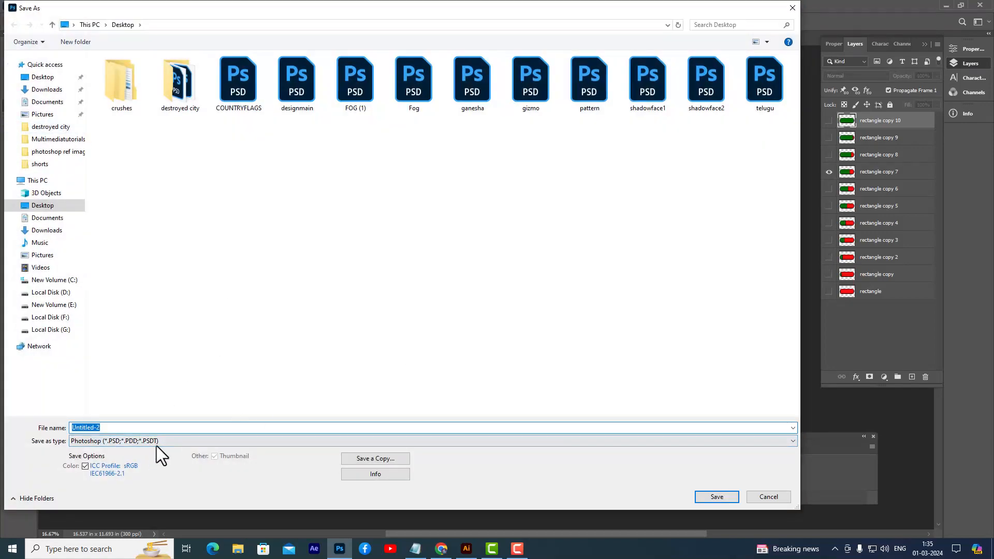
pyautogui.click(157, 444)
pyautogui.click(217, 437)
pyautogui.click(763, 495)
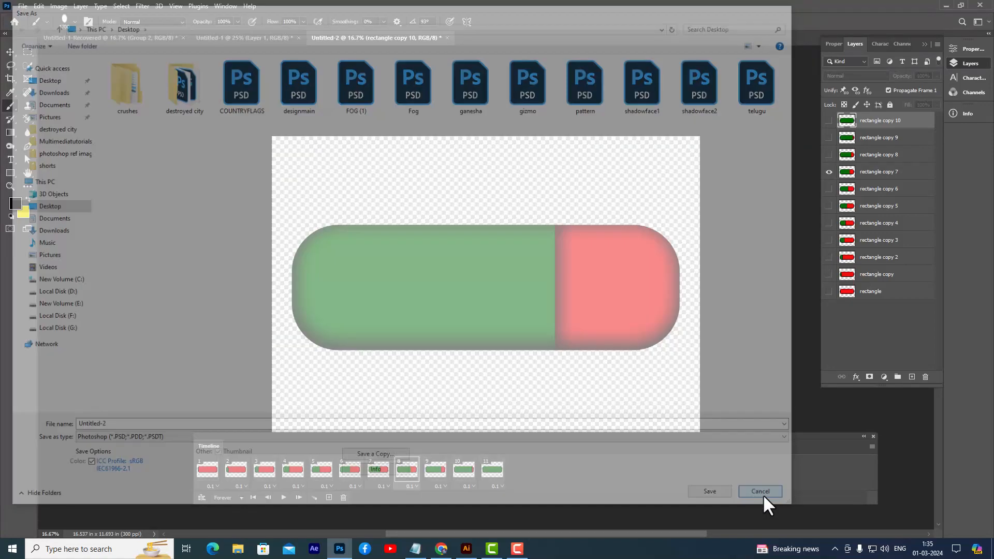
# Start a Save for Web (Legacy) export, set the image width to 1000 px, and zoom the preview out to 50%.
pyautogui.click(23, 5)
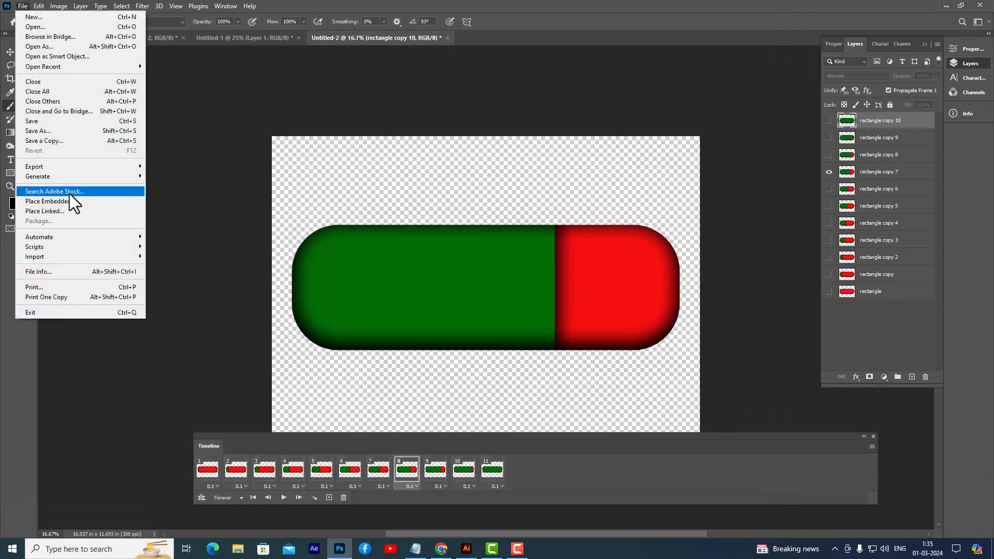
pyautogui.moveTo(65, 169)
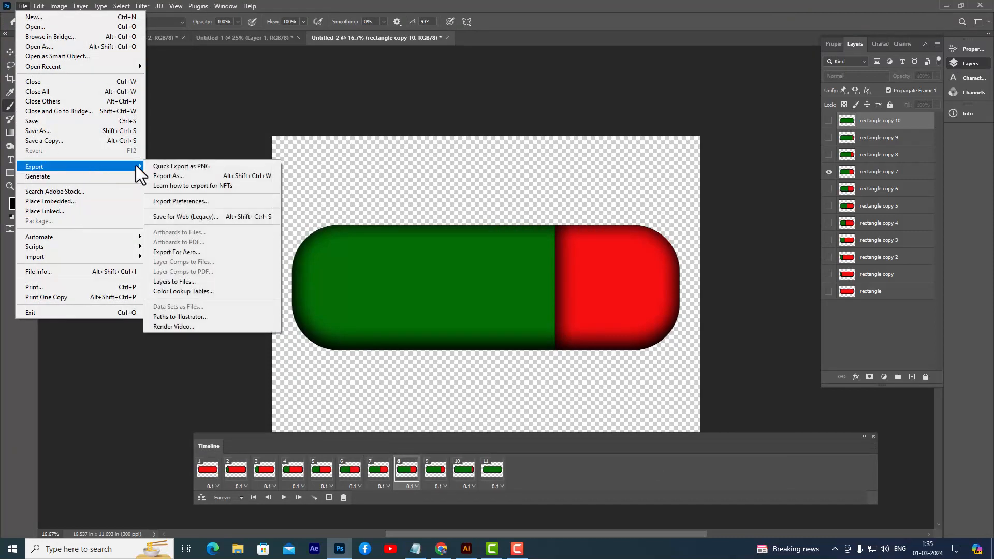
pyautogui.click(216, 216)
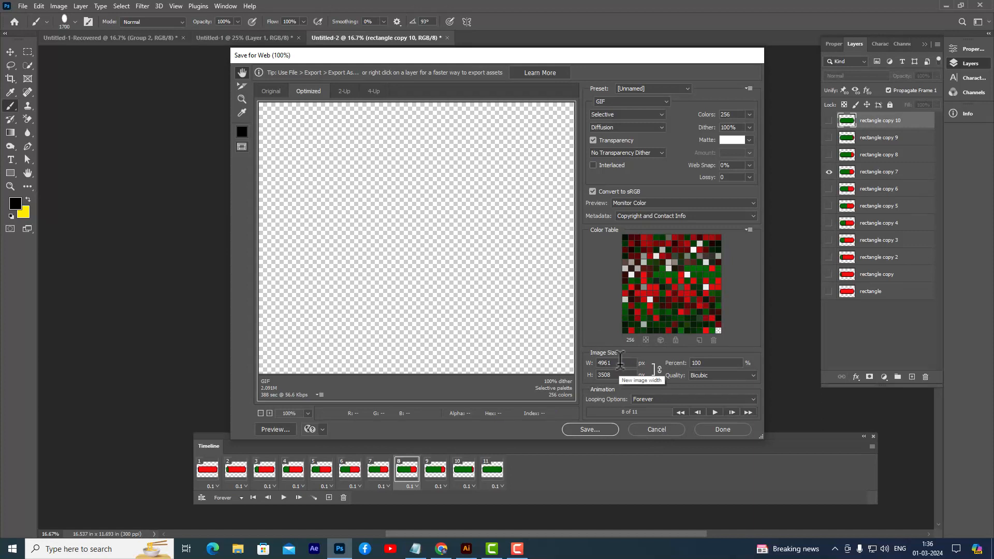
pyautogui.click(621, 362)
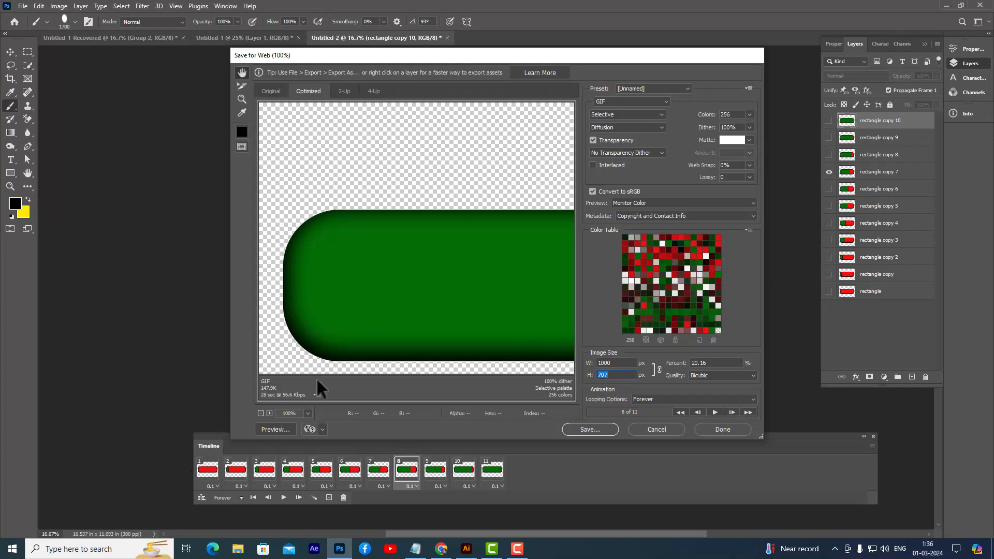
pyautogui.click(261, 413)
pyautogui.click(260, 414)
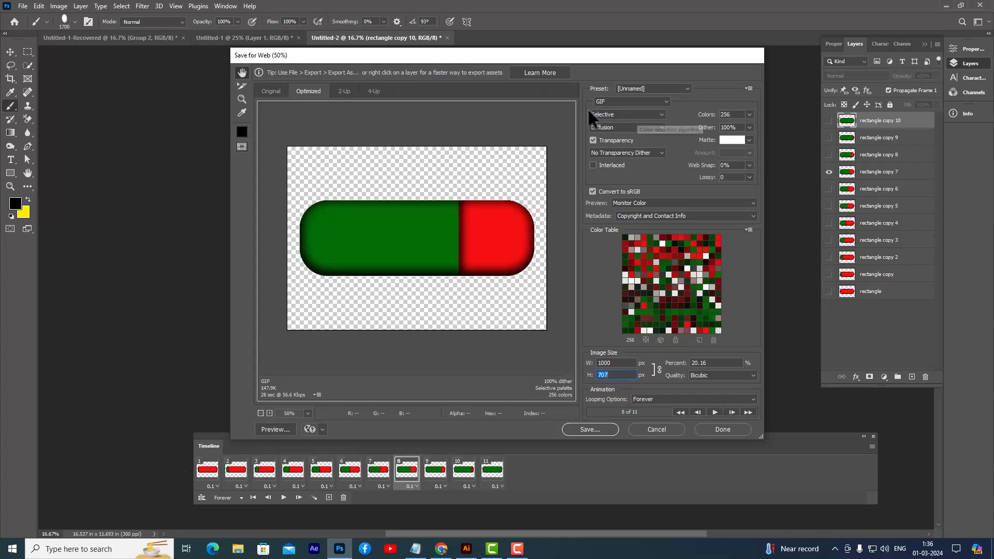
# Choose GIF as the export format and set the animation to loop forever.
pyautogui.click(628, 104)
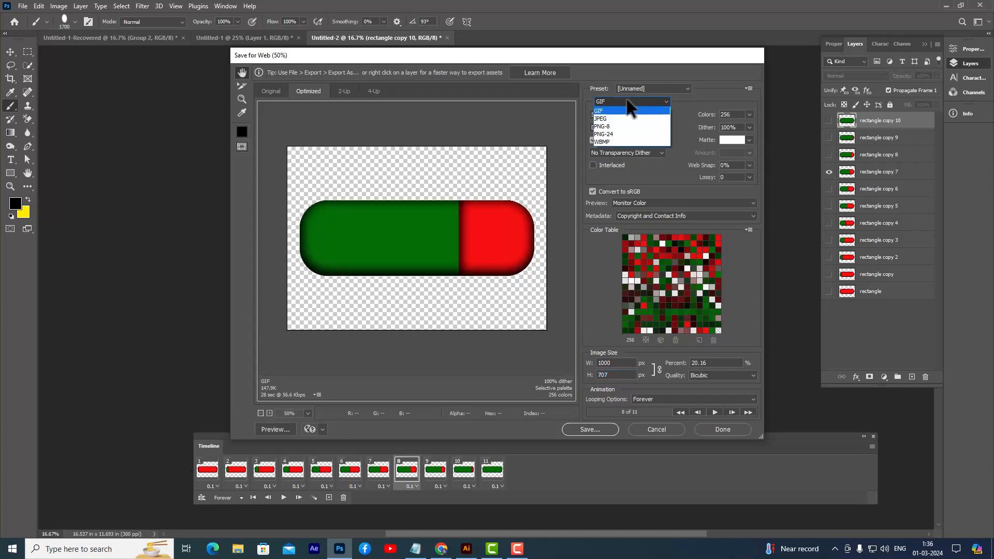
pyautogui.click(629, 110)
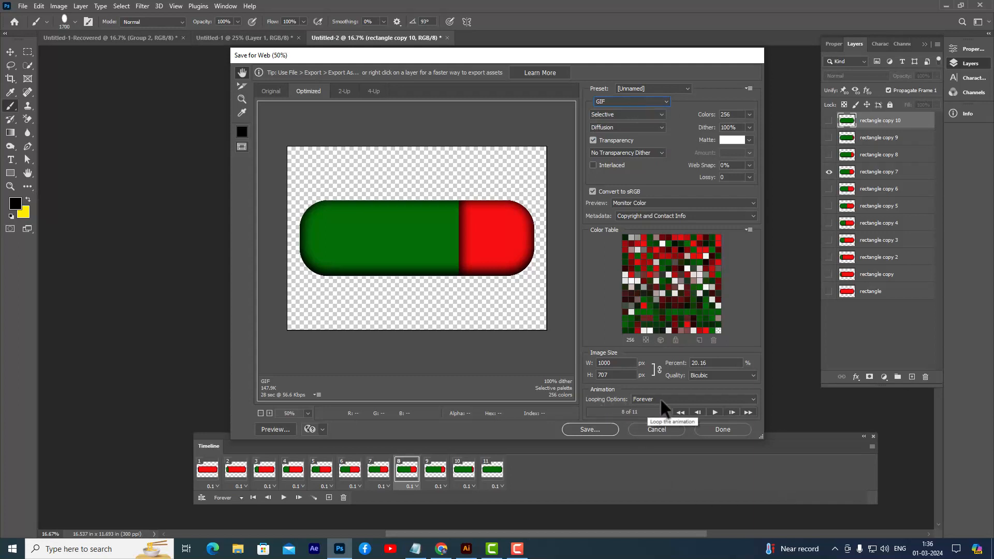
pyautogui.click(674, 402)
pyautogui.click(673, 400)
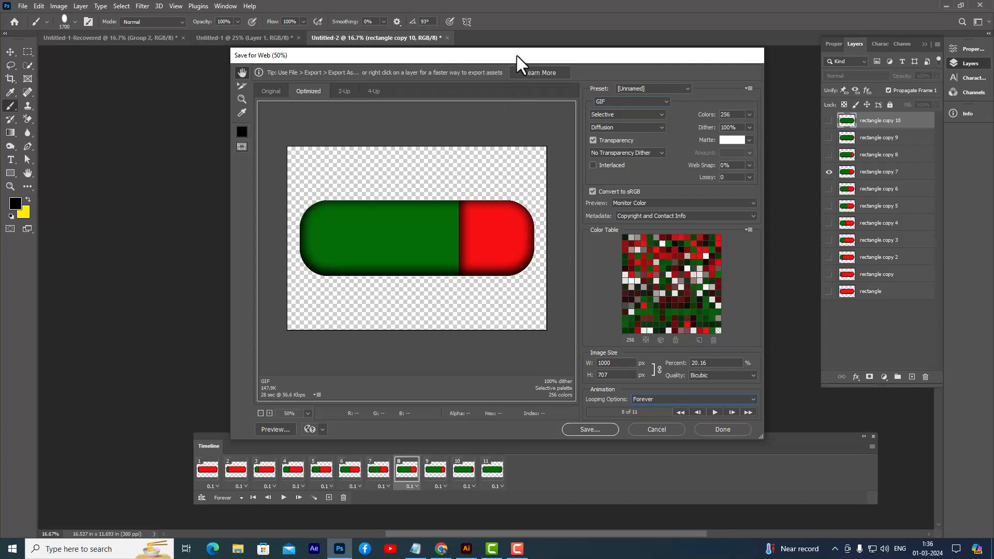
pyautogui.moveTo(518, 56); pyautogui.dragTo(530, 54)
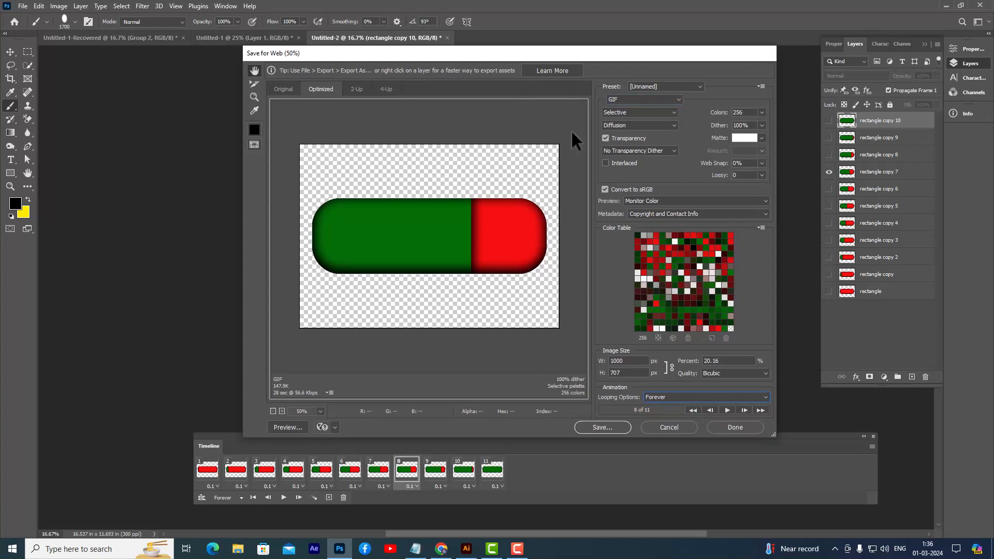
# Start saving the optimized GIF, choosing the Desktop as the destination and Images Only as the format.
pyautogui.click(614, 428)
pyautogui.moveTo(346, 69); pyautogui.dragTo(426, 66)
pyautogui.moveTo(610, 303); pyautogui.dragTo(725, 353)
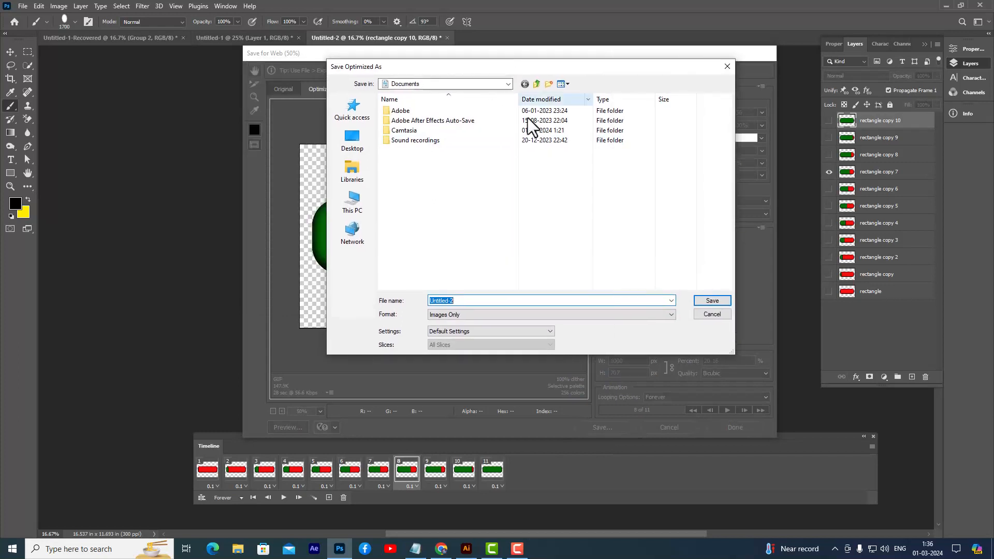
pyautogui.click(435, 85)
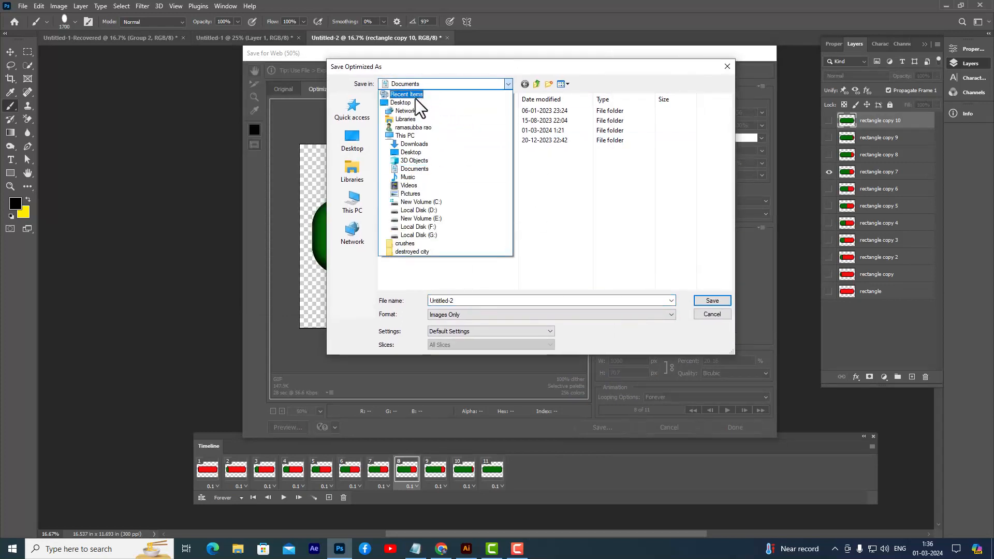
pyautogui.click(414, 95)
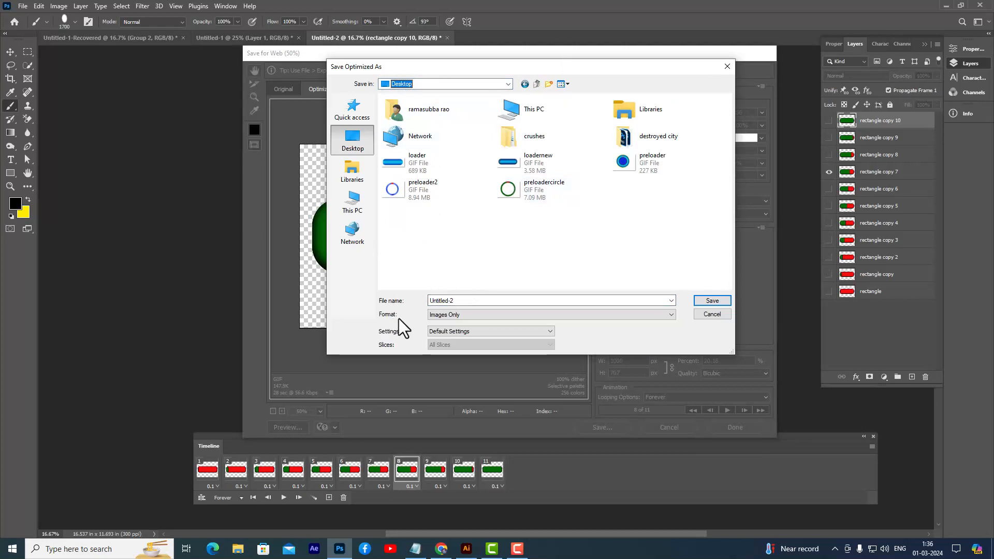
pyautogui.click(474, 315)
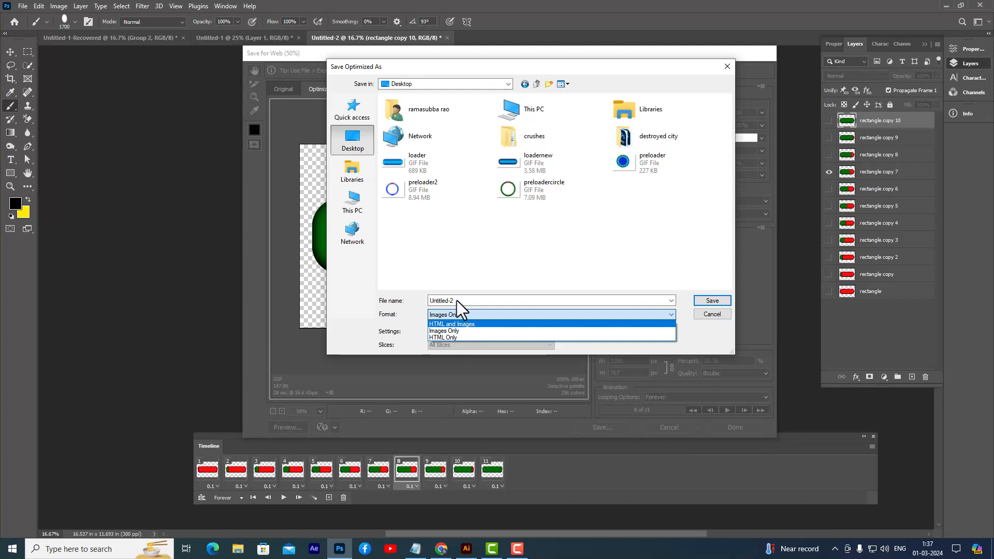
pyautogui.click(465, 331)
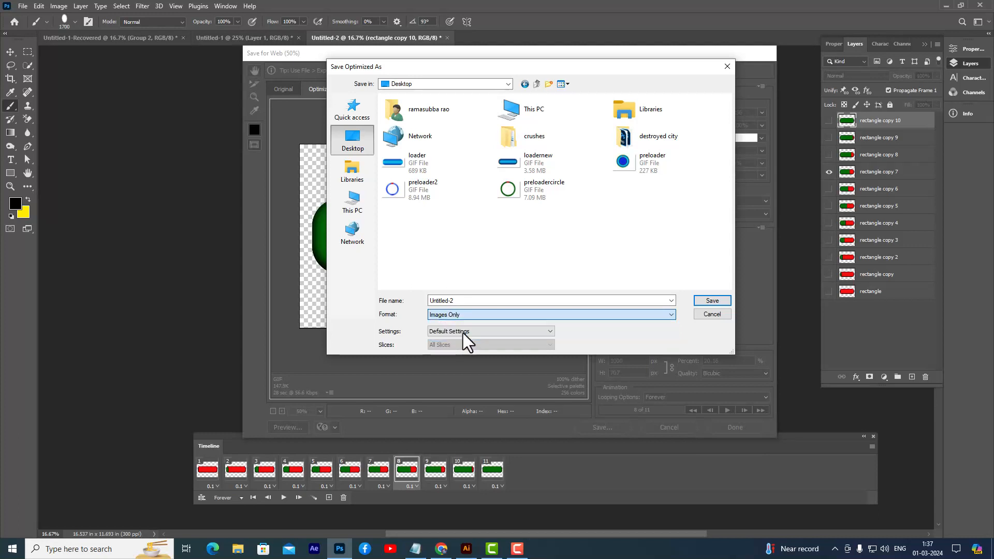
# Name the exported file preloaderrectangle and save it.
pyautogui.click(465, 301)
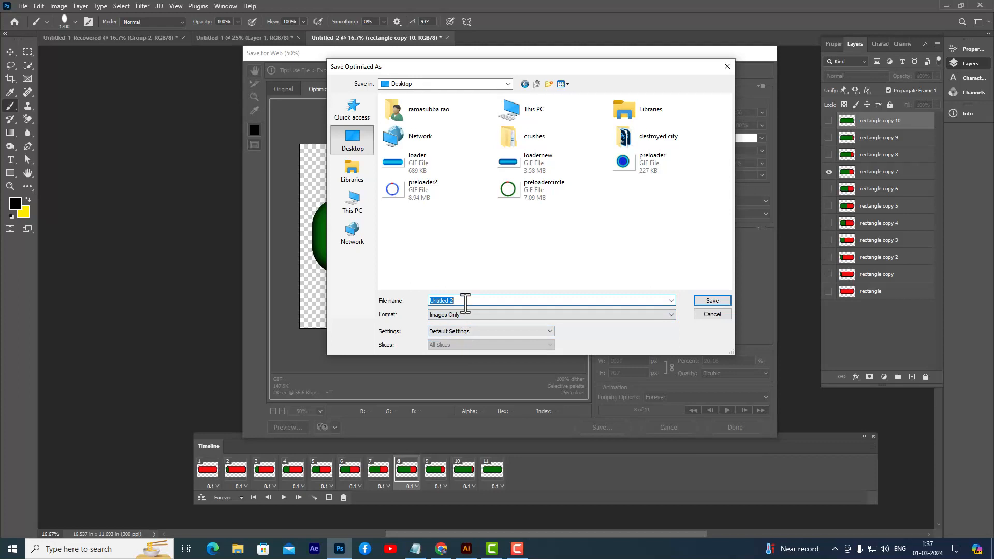
pyautogui.write('p')
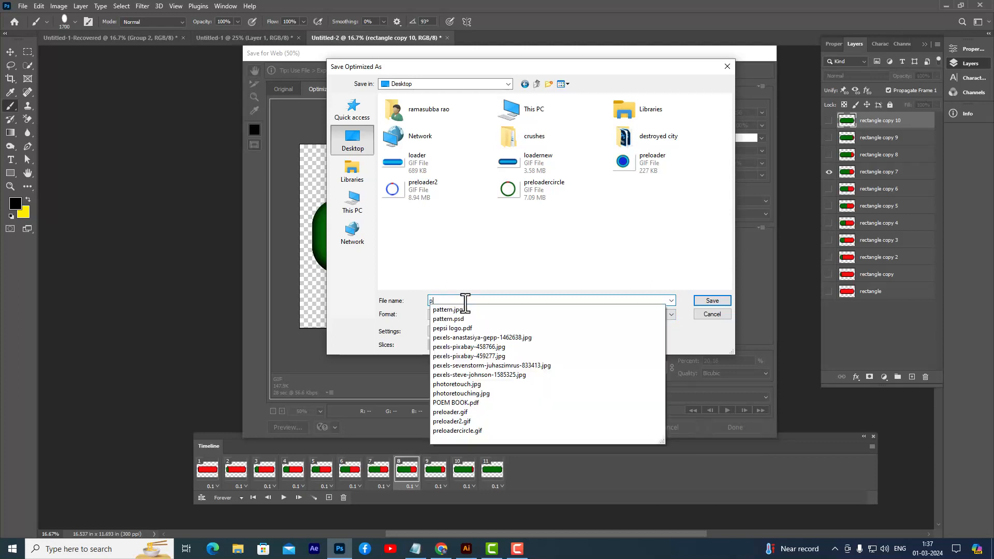
pyautogui.write('r')
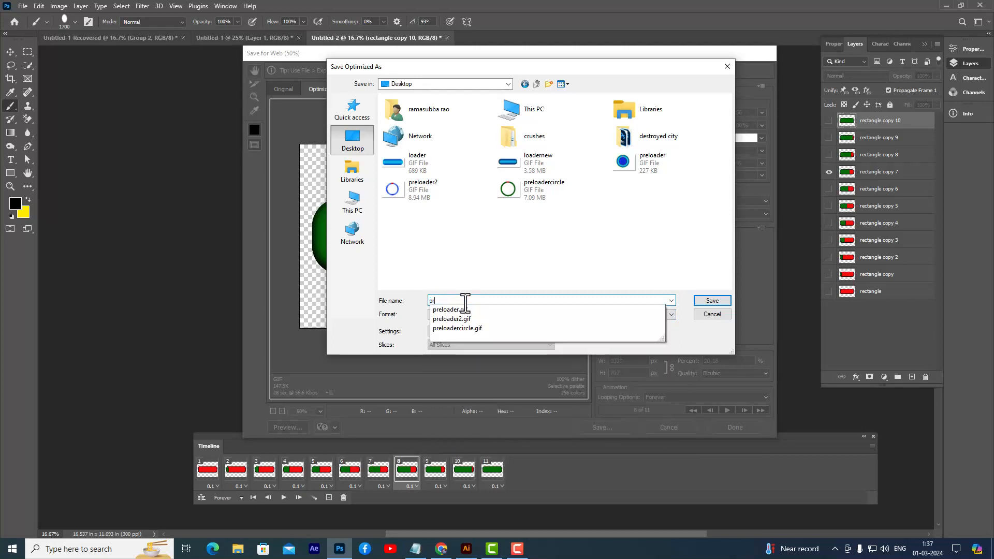
pyautogui.write('eloaderrectangle')
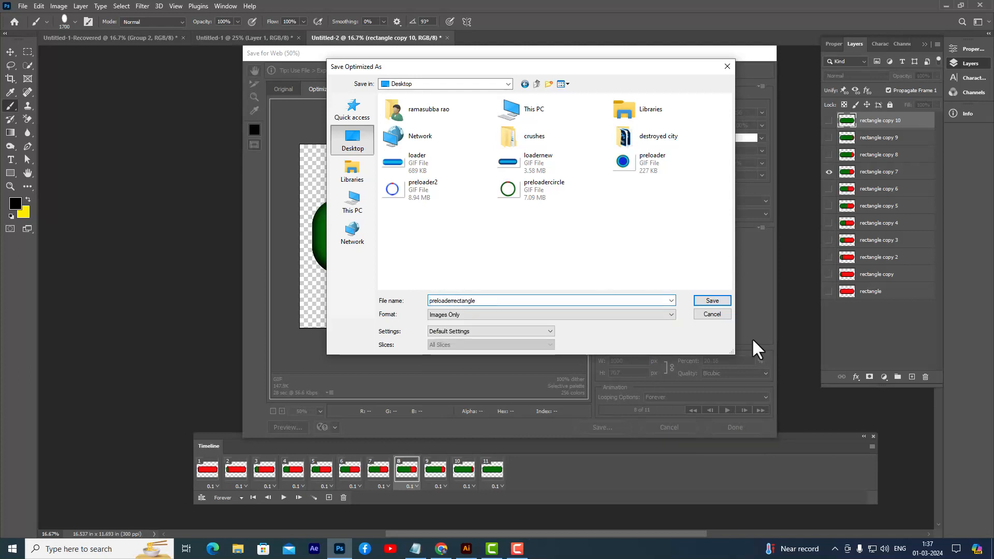
pyautogui.click(723, 300)
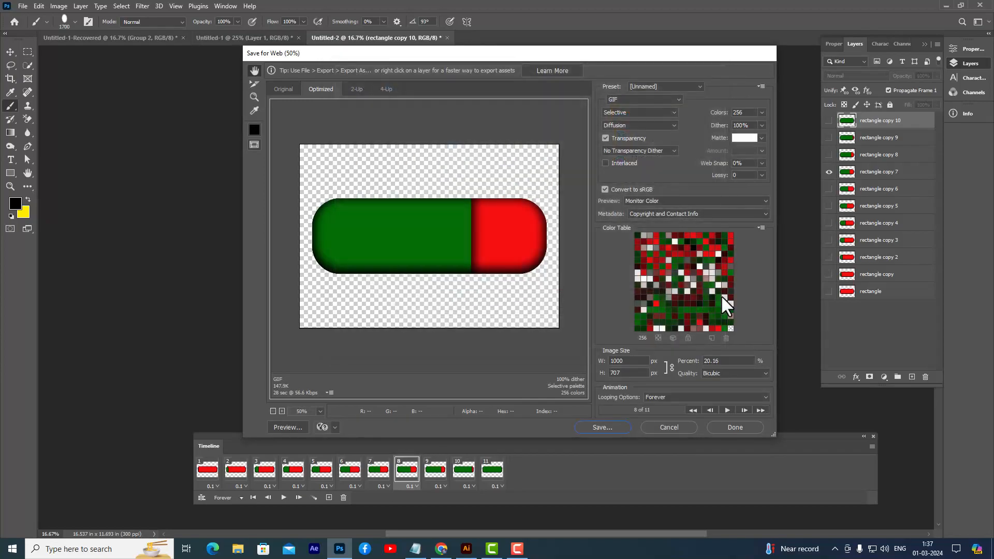
# Switch to the desktop and open preloaderrectangle.gif in Photos to watch the exported animation.
pyautogui.click(946, 8)
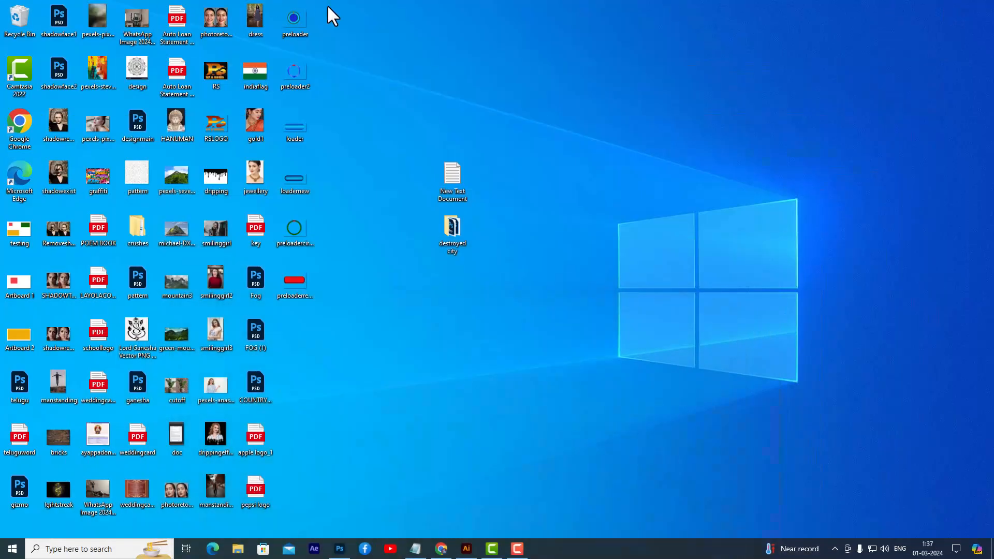
pyautogui.rightClick(302, 293)
pyautogui.moveTo(373, 365)
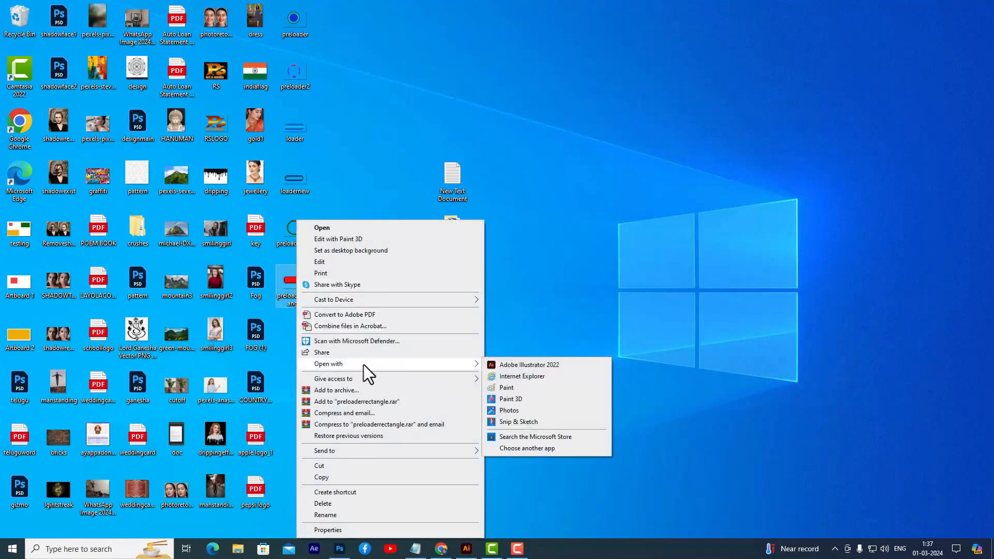
pyautogui.click(515, 409)
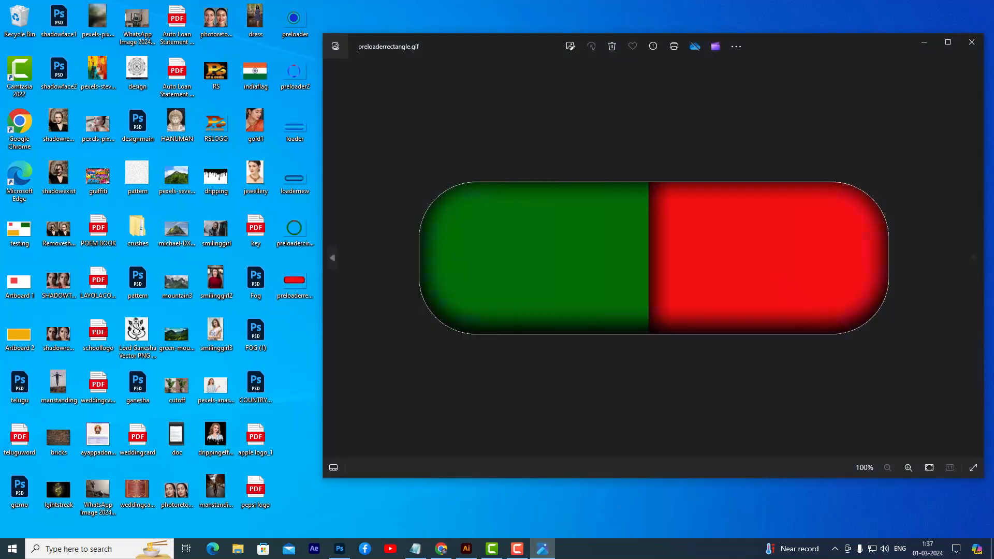